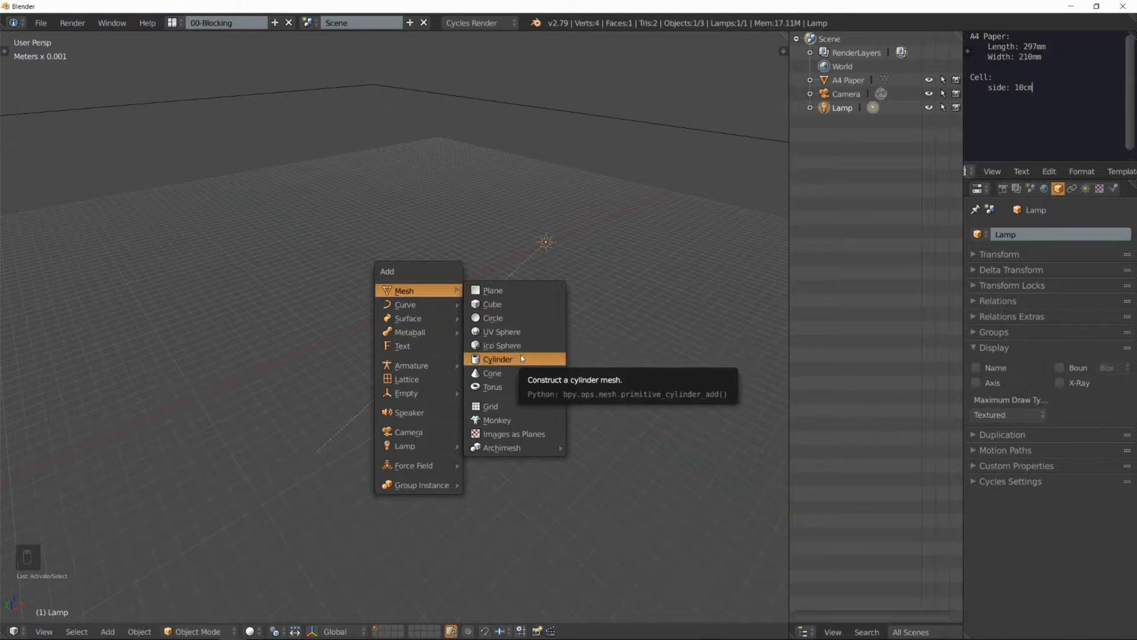
Step: Add a cube mesh at the 3D cursor
click(504, 304)
scroll(431, 297, up, 7)
scroll(431, 297, down, 7)
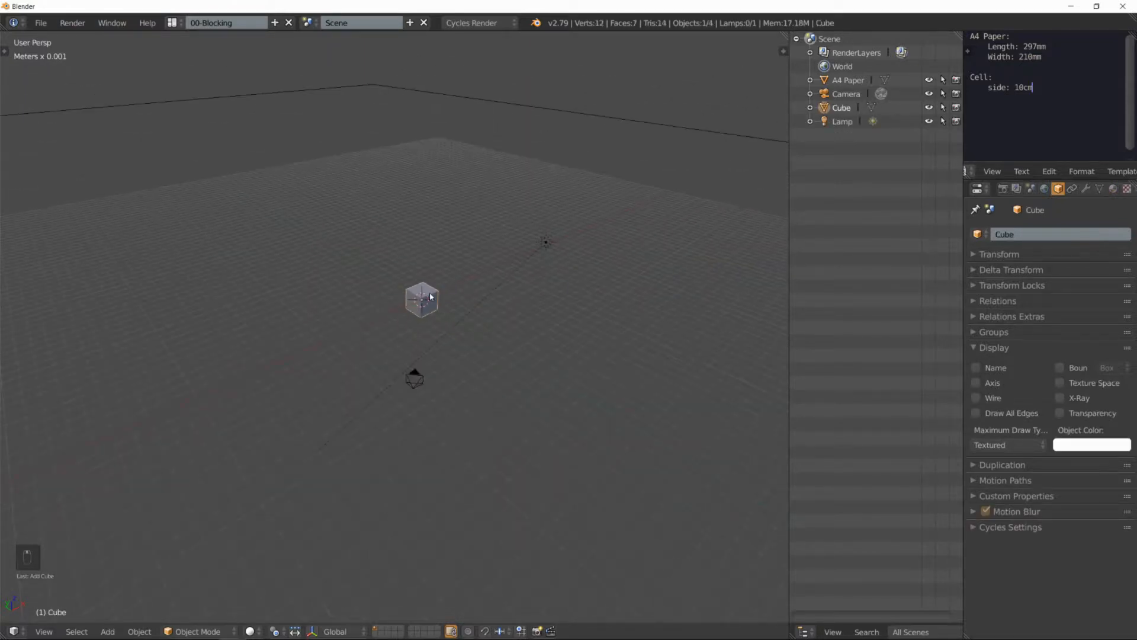
Step: Scale the cube up uniformly to several times its size and apply its object transform
key(s)
click(523, 256)
key(ctrl+a)
click(523, 257)
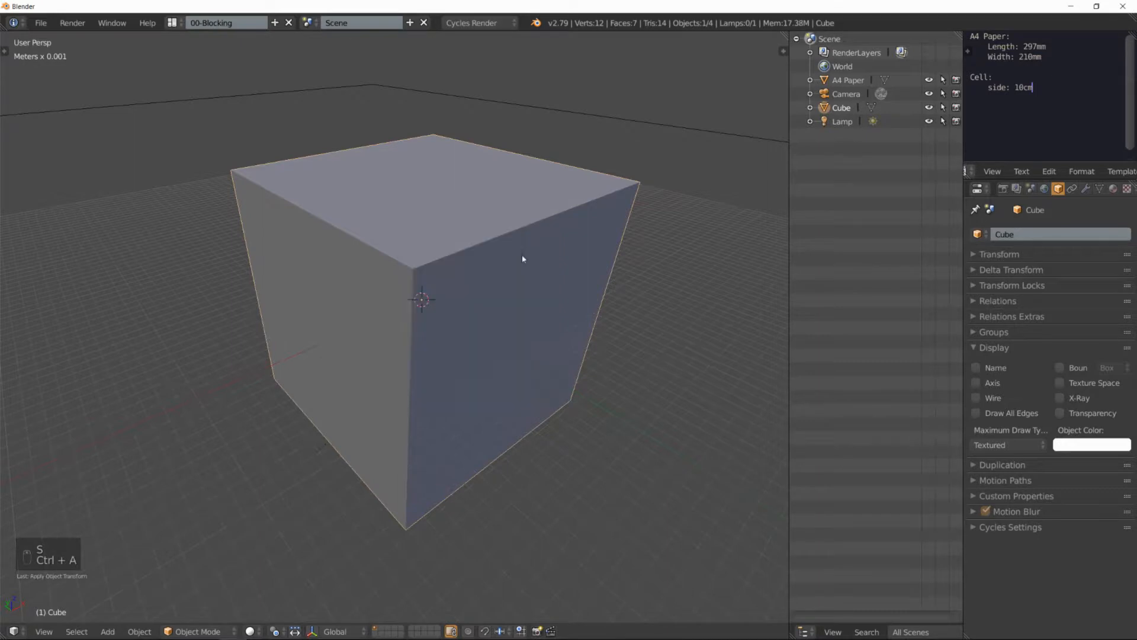
scroll(532, 290, down, 2)
scroll(532, 290, down, 4)
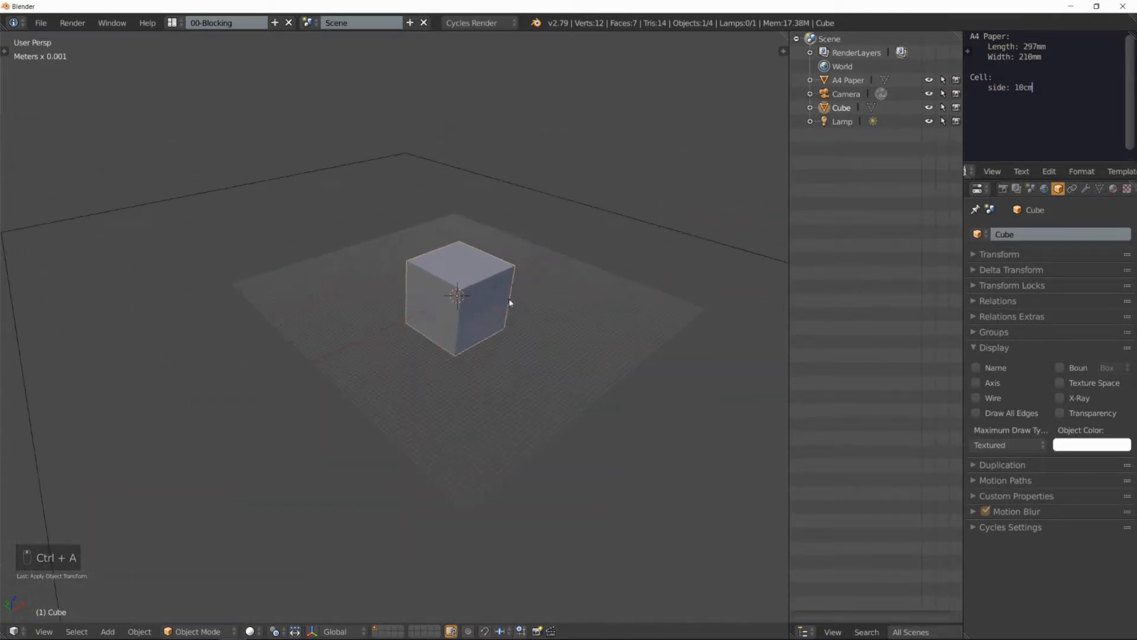
Step: Switch the cube back and forth between Object Mode and Edit Mode
middle_drag(514, 303, 464, 284)
scroll(473, 280, up, 2)
scroll(474, 279, up, 2)
scroll(473, 280, down, 3)
scroll(490, 296, up, 2)
scroll(471, 294, down, 1)
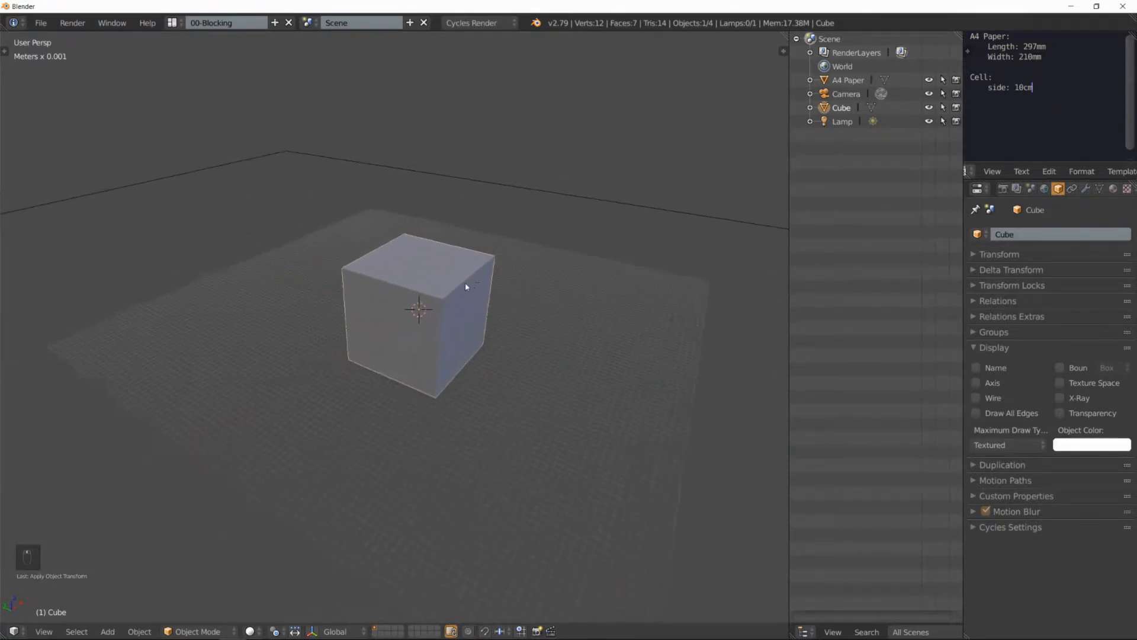
scroll(469, 289, up, 2)
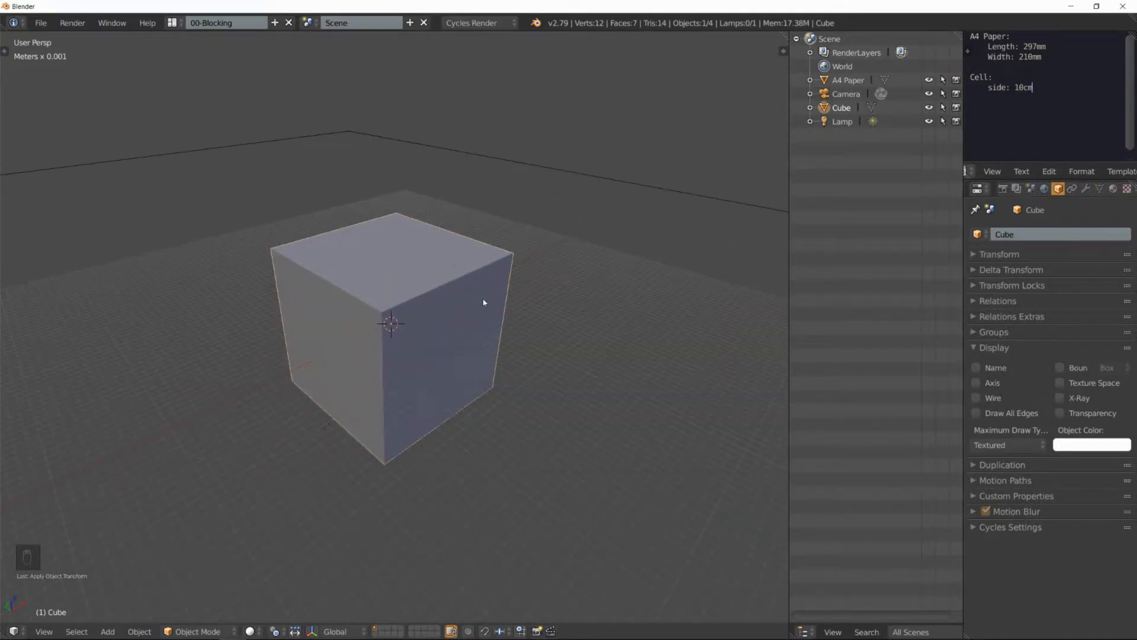
key(Tab)
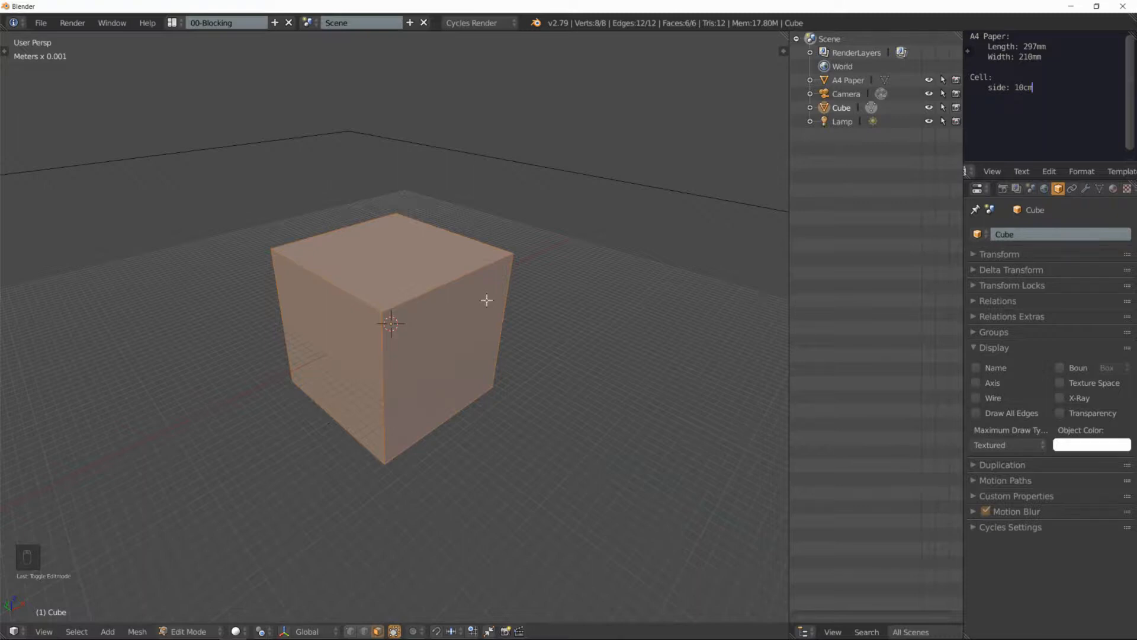
key(Tab)
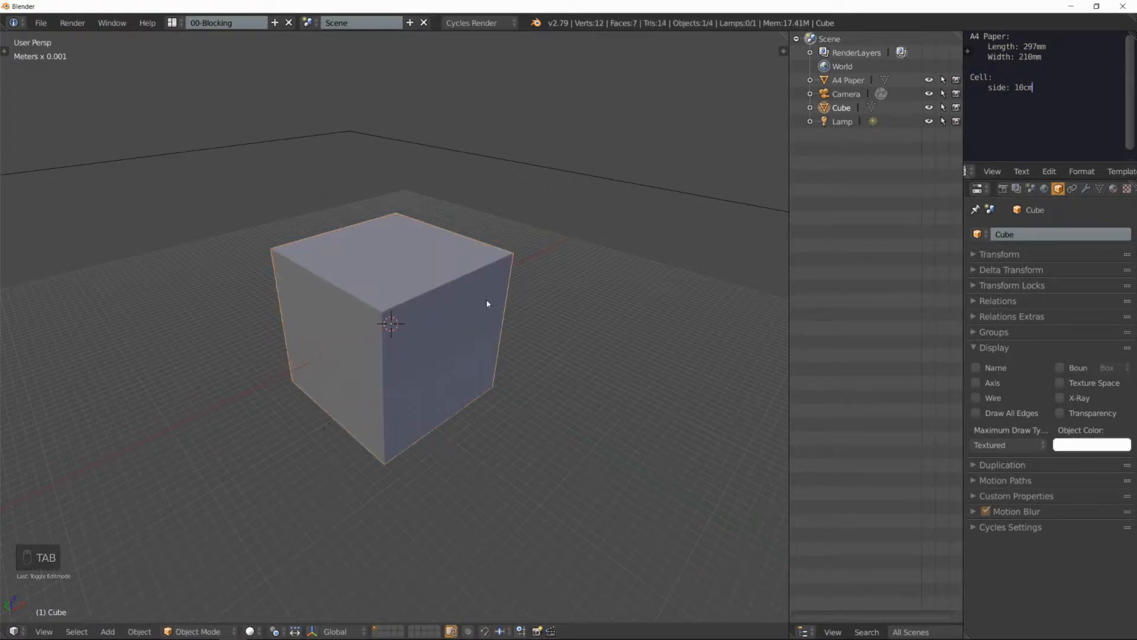
key(Tab)
key(Tab)
key(Tab)
key(Tab)
Step: Try moving the whole cube in Object Mode, cancel the move, and put the cube in Edit Mode
key(g)
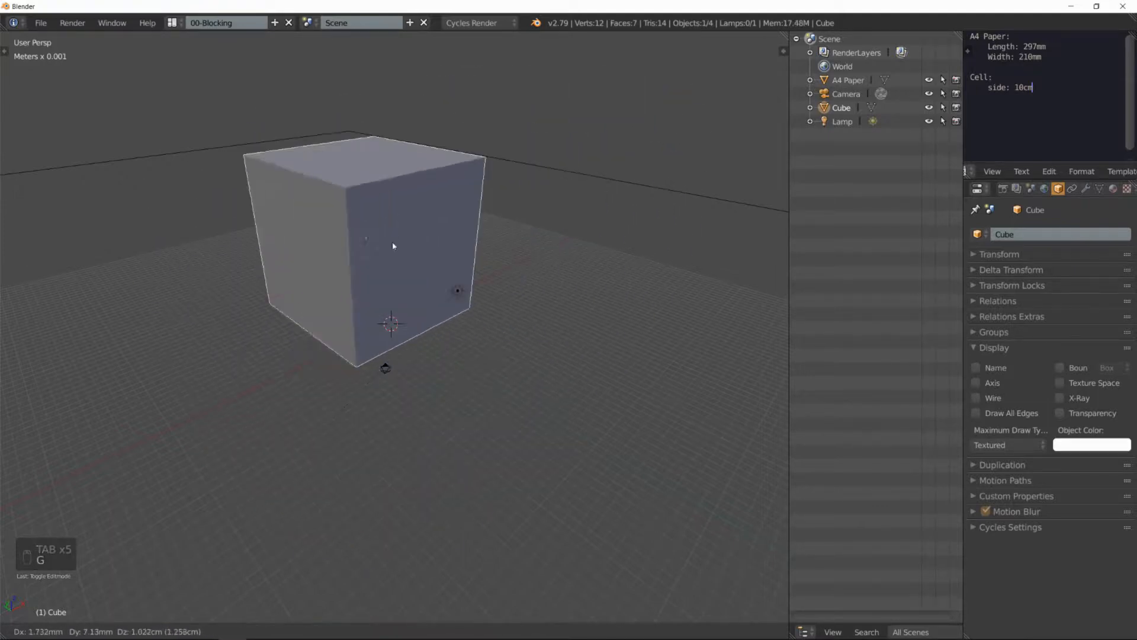
right_click(483, 234)
key(Tab)
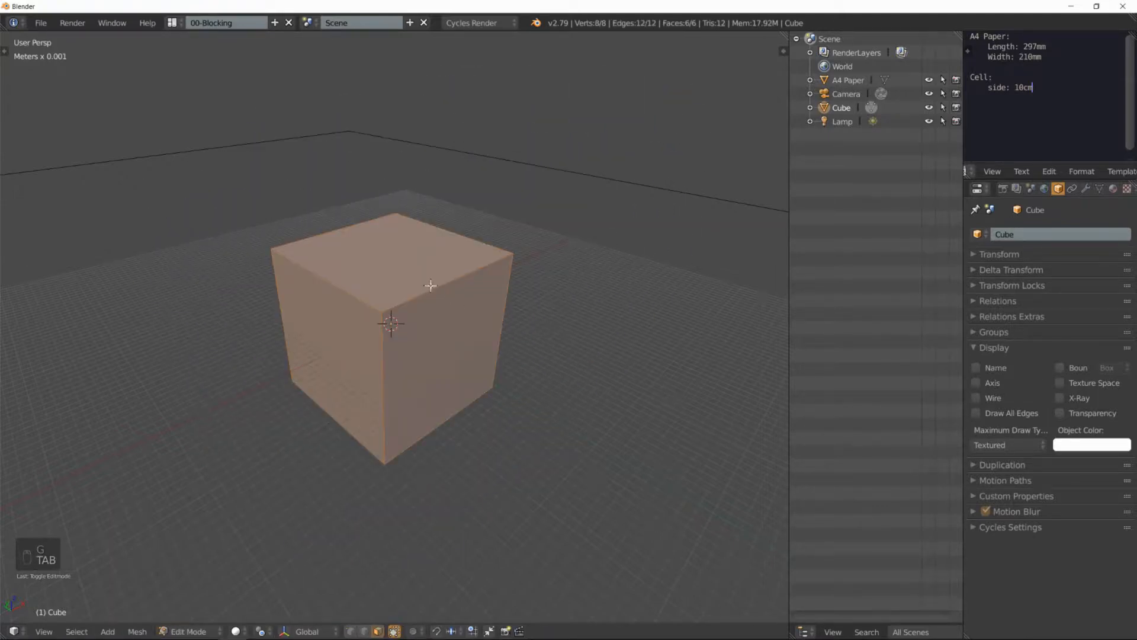
middle_drag(418, 275, 465, 285)
middle_drag(563, 278, 470, 309)
key(Tab)
key(Tab)
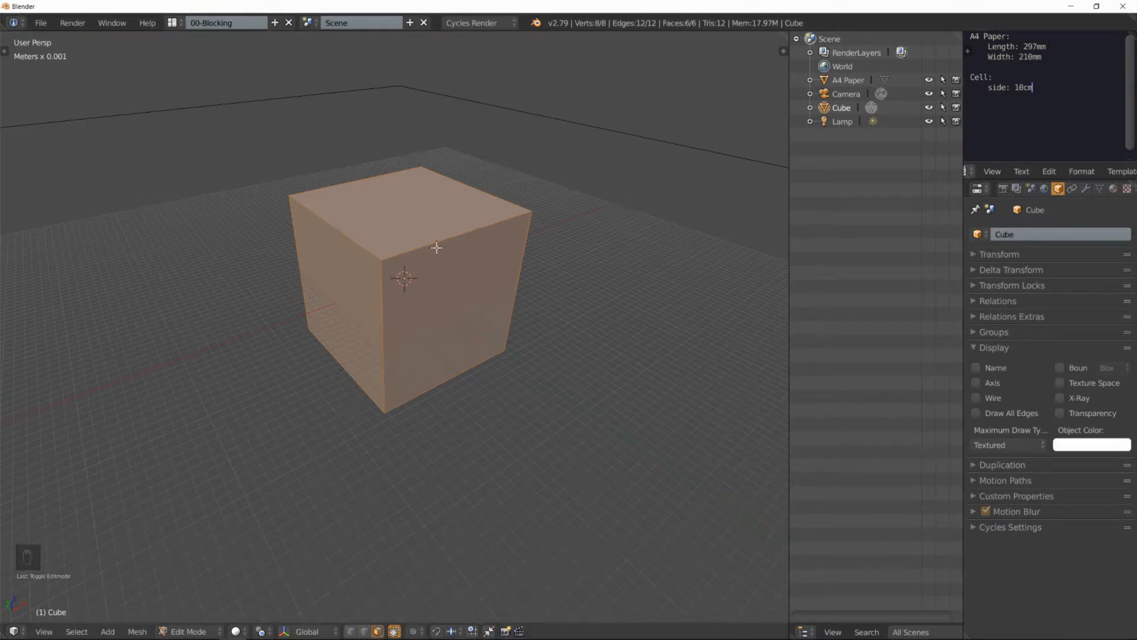
middle_drag(431, 249, 441, 250)
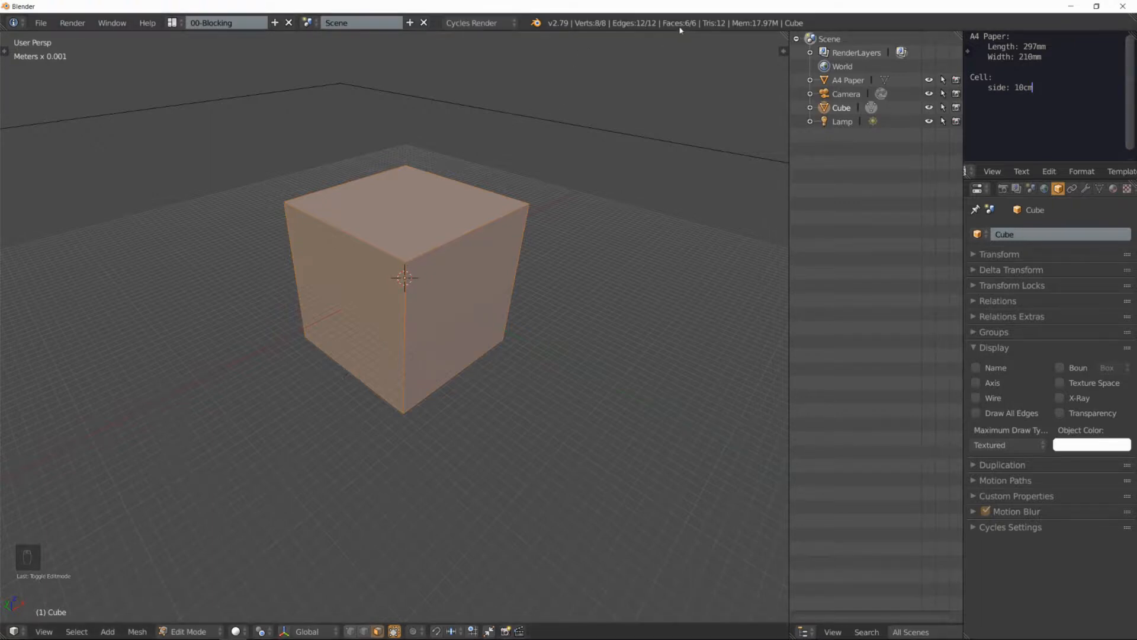
middle_drag(482, 204, 479, 232)
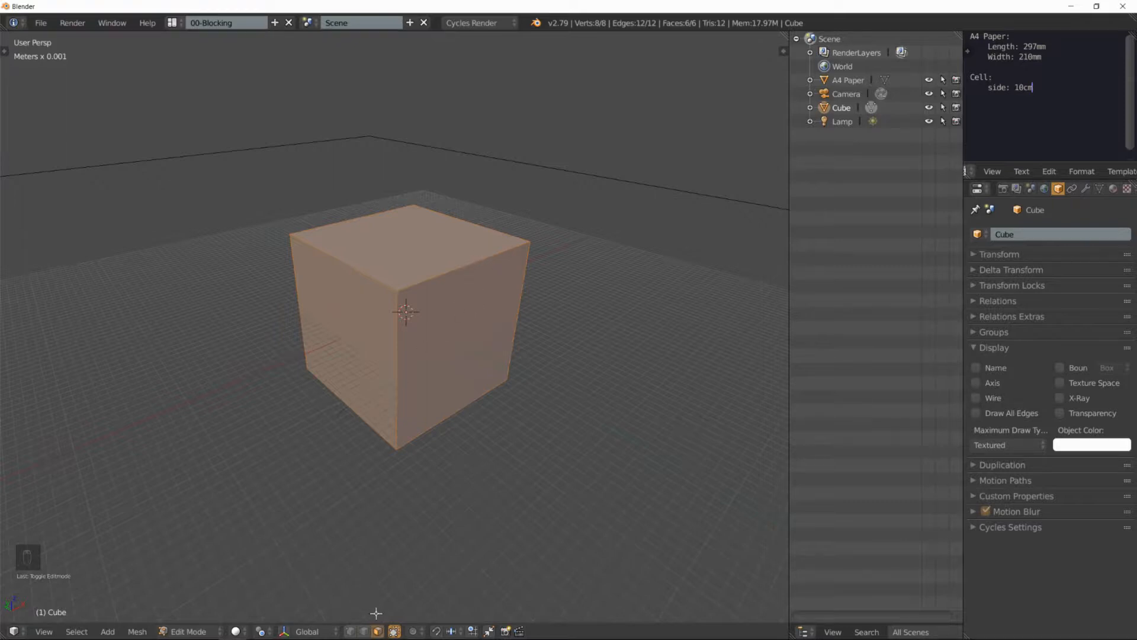
Step: Select the cube's top face, one of its top edges and a top corner vertex, each with the matching mesh select mode
click(366, 632)
click(376, 631)
right_click(395, 259)
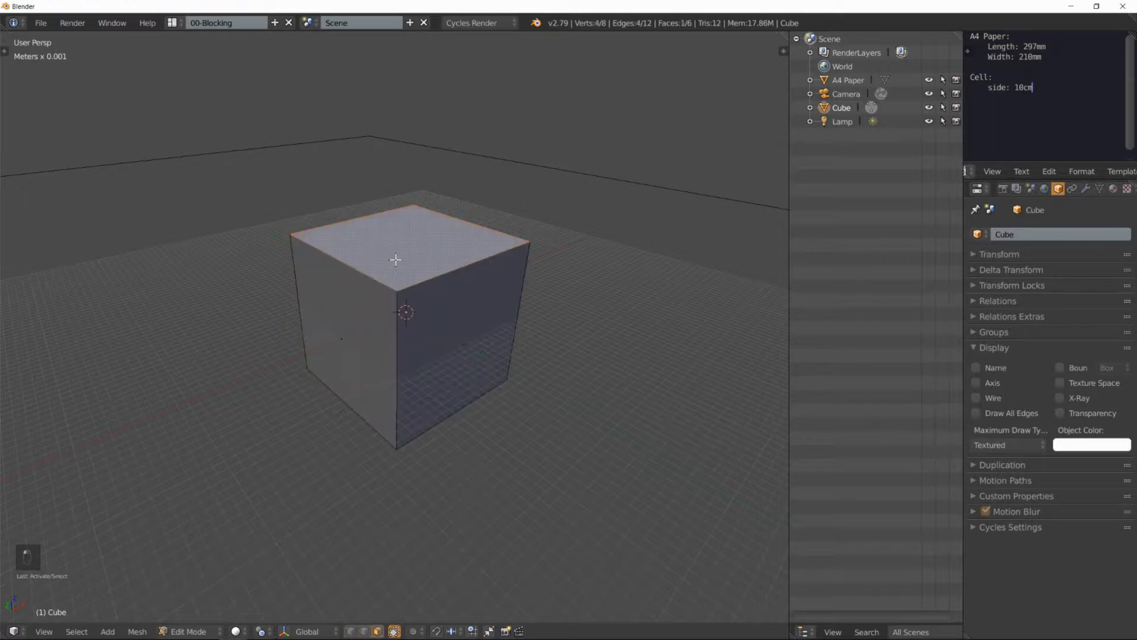
click(361, 631)
right_click(431, 284)
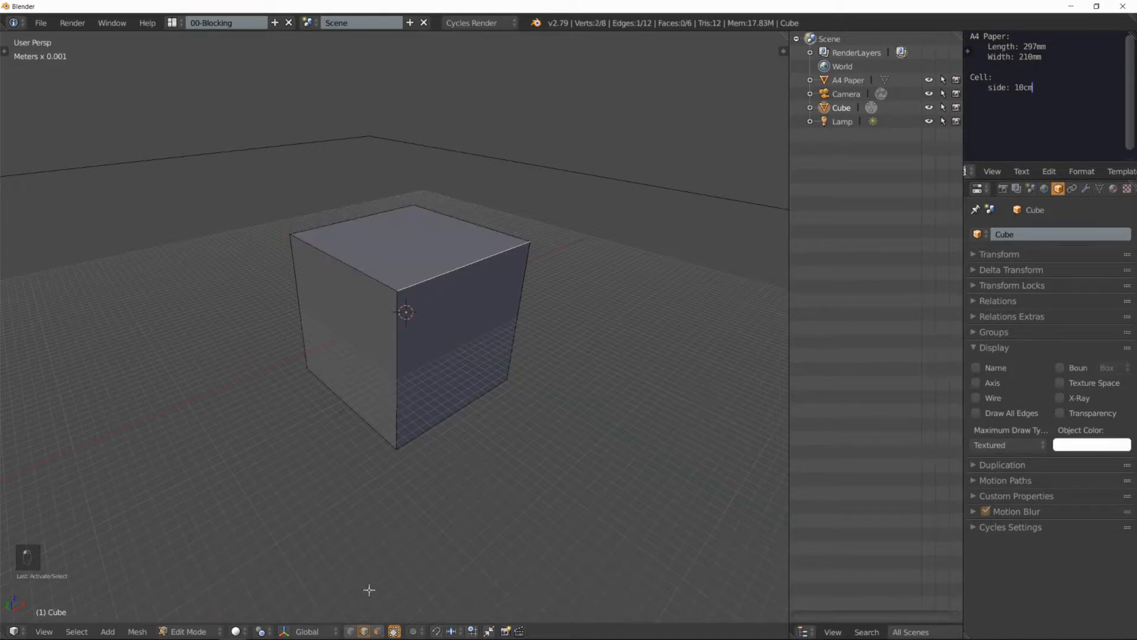
click(350, 632)
right_click(397, 291)
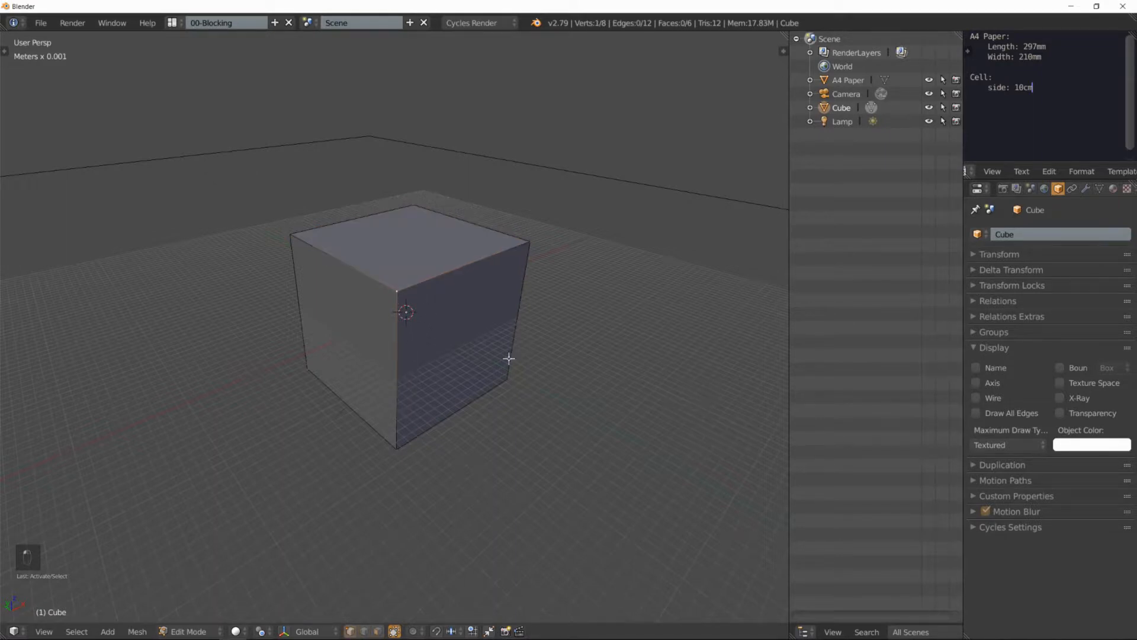
Step: Select the cube's top face in face select mode and move it 2 cm up along the global Z axis
click(377, 631)
key(ctrl+Tab)
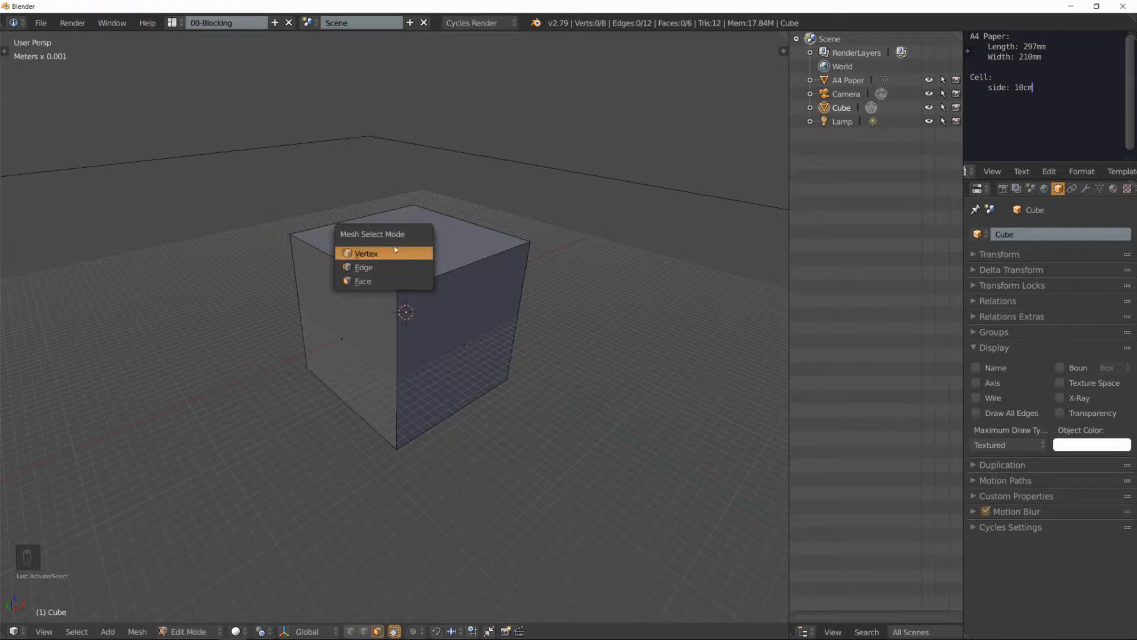
click(381, 281)
right_click(443, 256)
middle_drag(486, 270, 444, 252)
key(g)
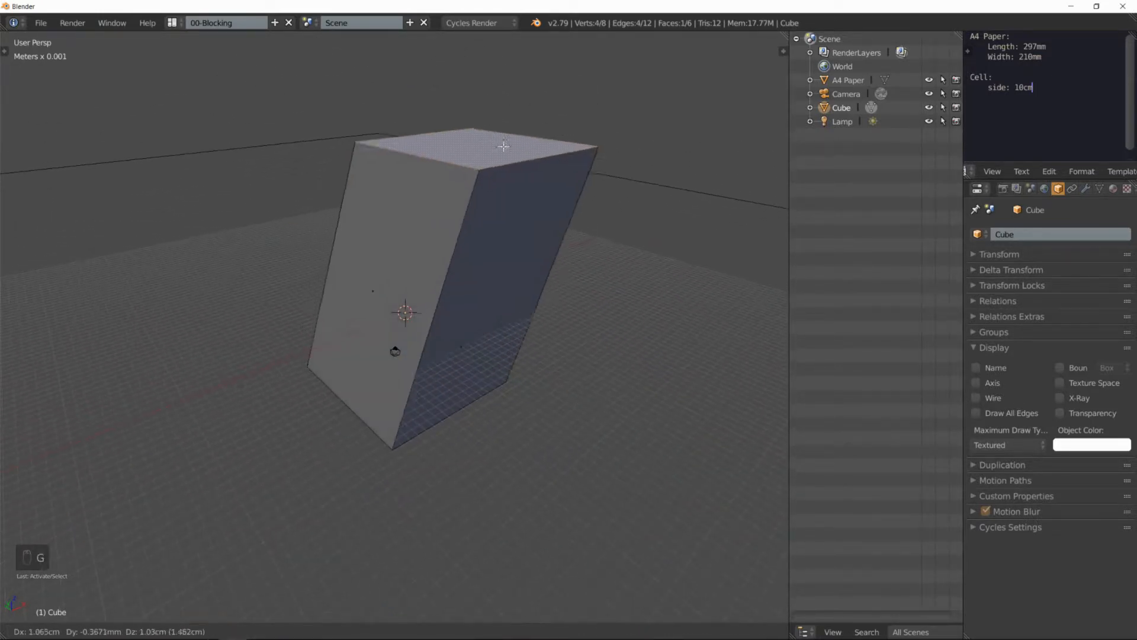
key(z)
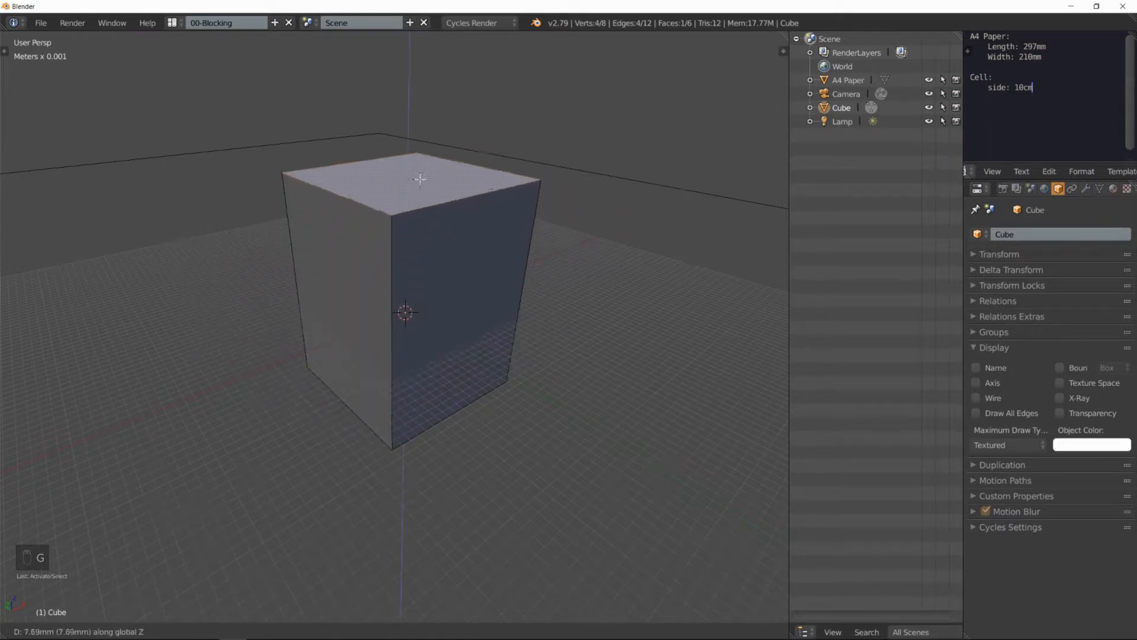
text(0.02)
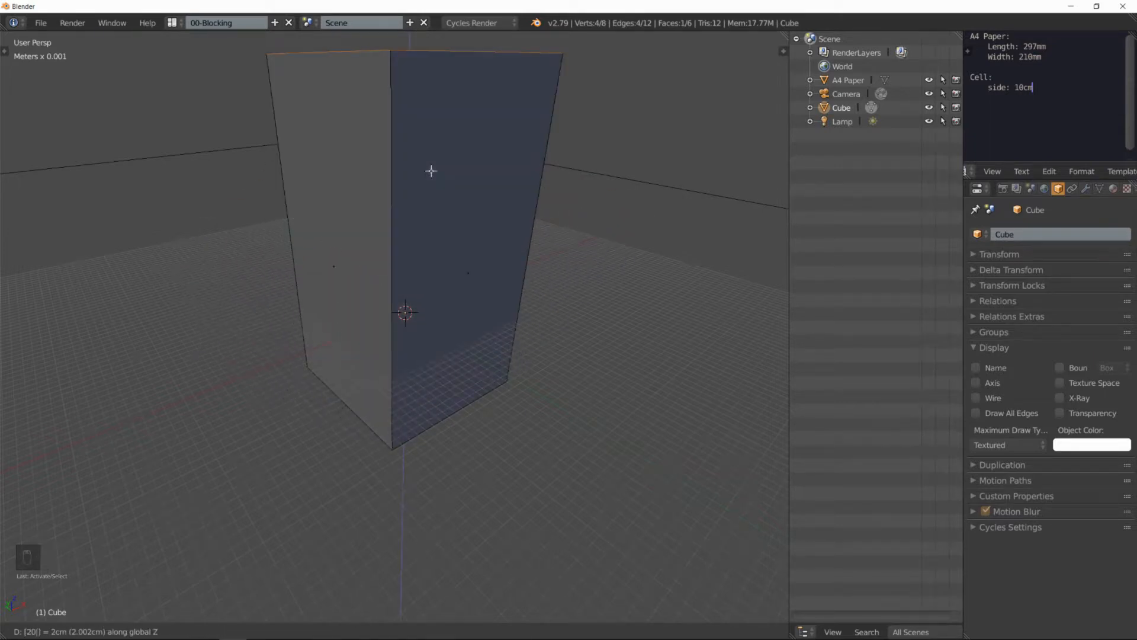
key(Return)
Step: Scale the raised top face uniformly to about 2.48 times its size and undo the scaling
scroll(432, 171, down, 2)
shift+middle_drag(431, 170, 448, 239)
key(s)
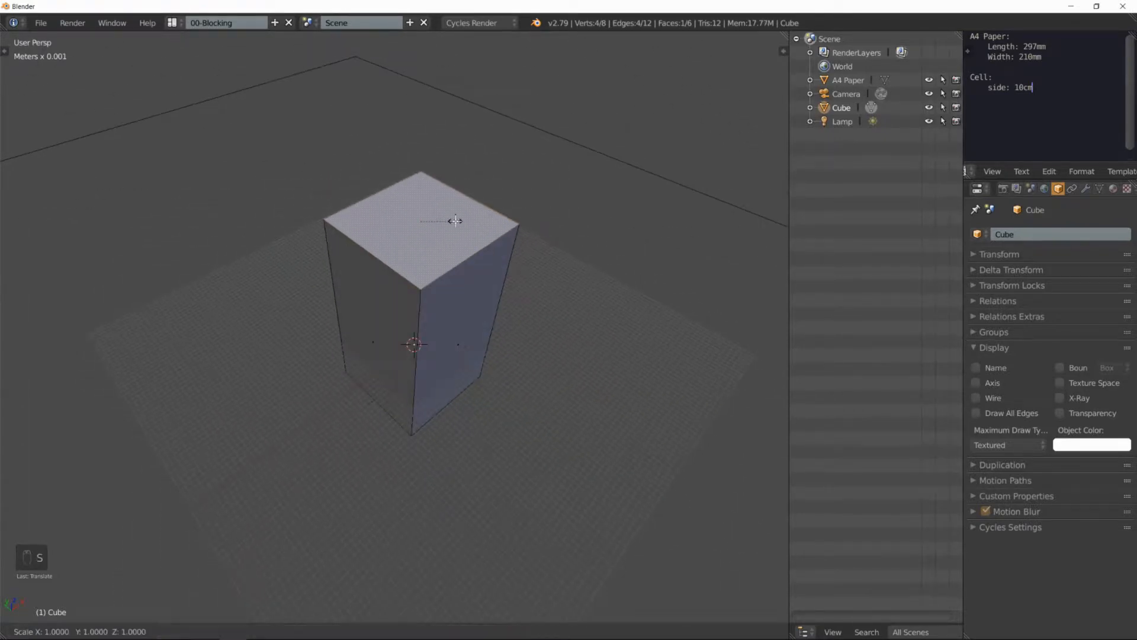
key(z)
click(512, 261)
key(s)
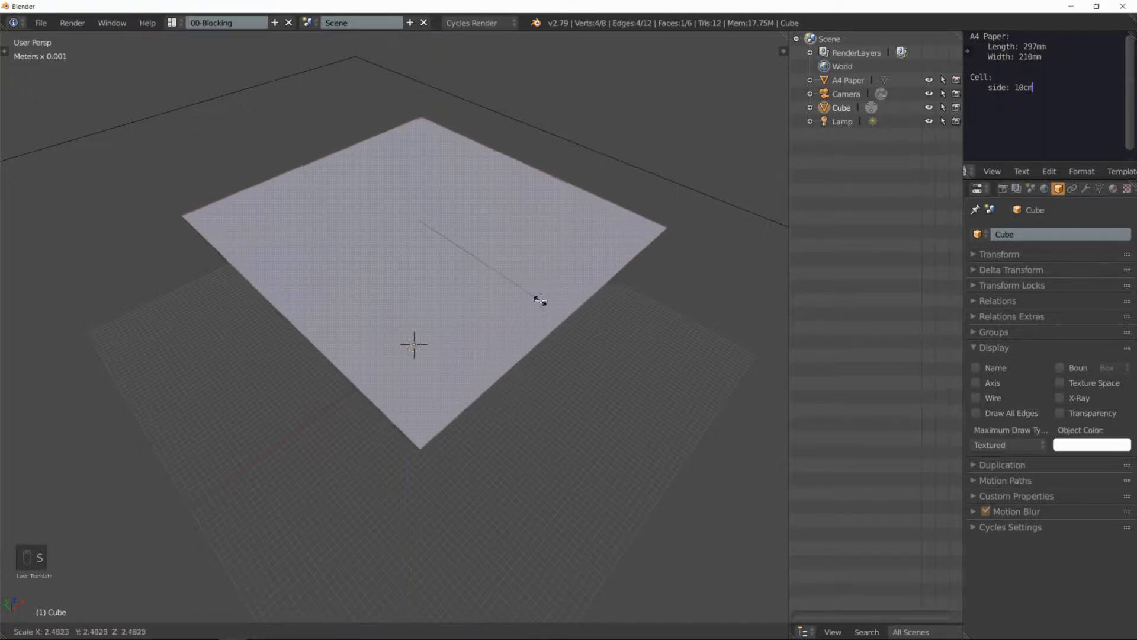
click(539, 299)
middle_drag(551, 308, 579, 287)
key(ctrl+z)
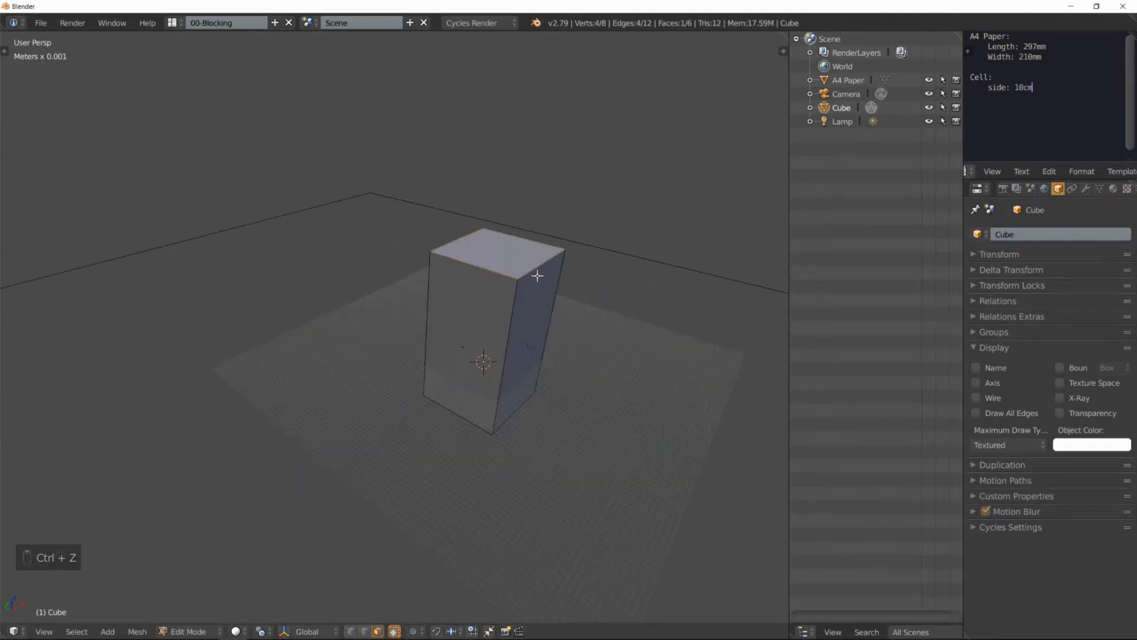
Step: Scale the top face freely and rotate it around the Z axis to twist the block
key(s)
click(541, 271)
middle_drag(589, 272, 382, 264)
key(r)
key(z)
click(519, 306)
key(Tab)
key(Tab)
scroll(382, 264, up, 3)
Step: Undo the top face's rotation, scaling and upward move
key(ctrl+z)
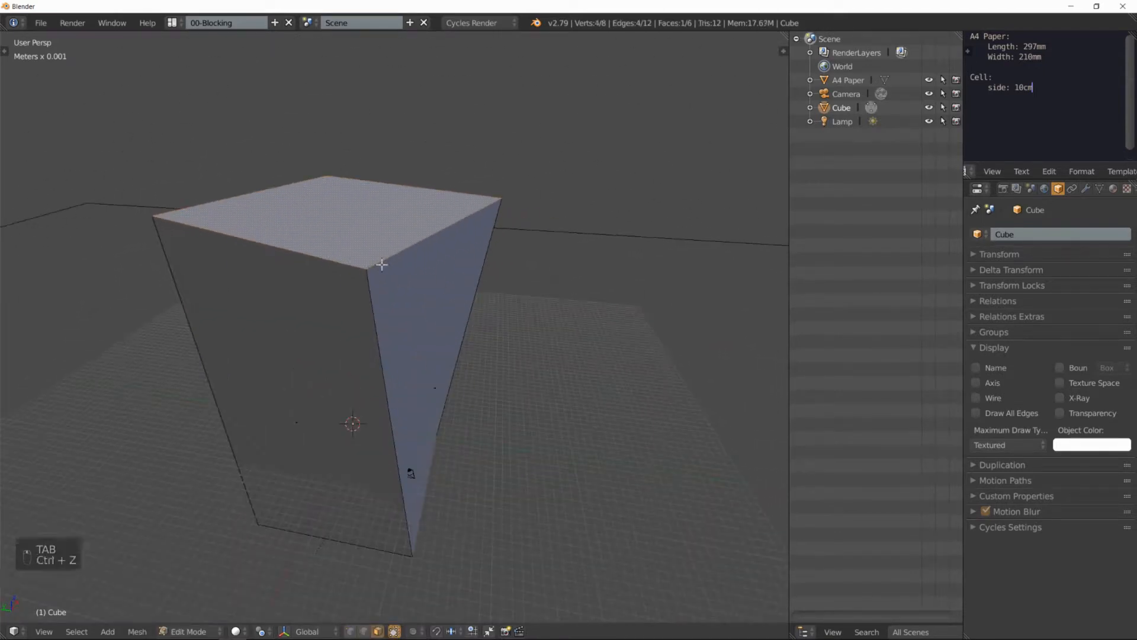
key(ctrl+z)
key(ctrl+z)
key(ctrl+z)
key(ctrl+z)
middle_drag(413, 309, 385, 301)
Step: Select one top edge of the cube in edge select mode and move it freely outward
key(ctrl+Tab)
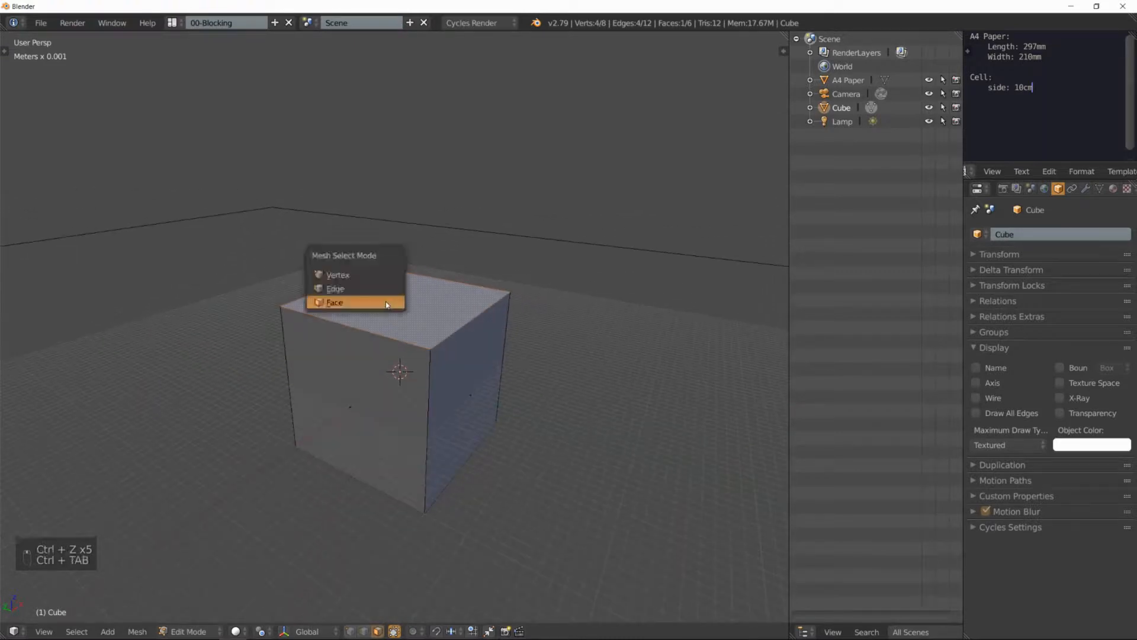
click(385, 289)
right_click(374, 329)
scroll(460, 307, down, 3)
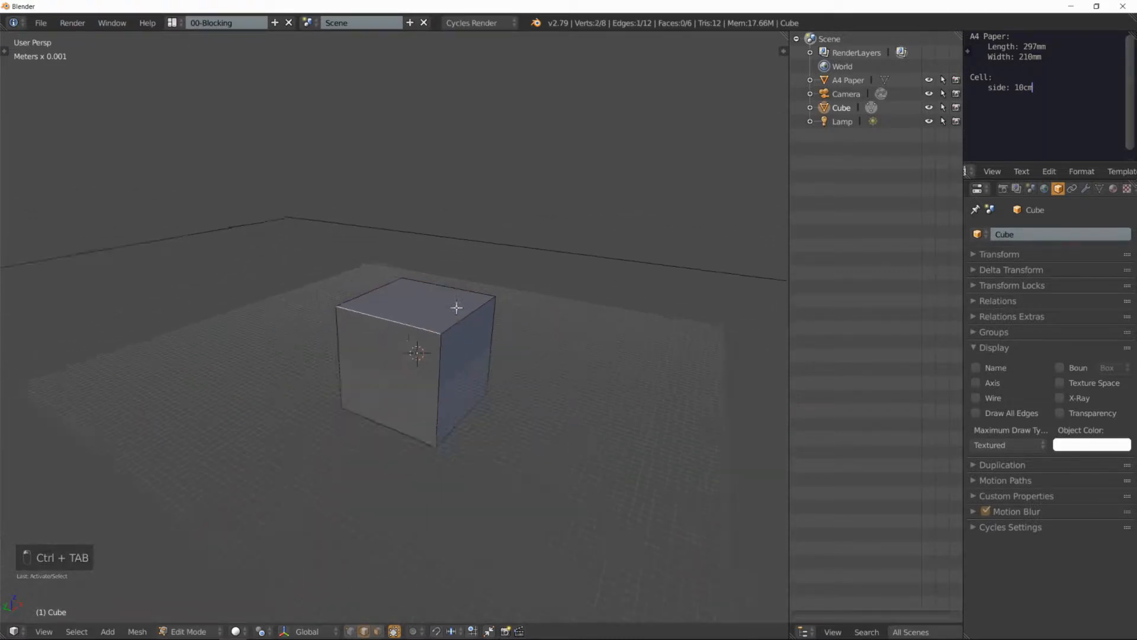
mouse_move(462, 298)
shift+middle_down()
mouse_move(470, 282)
mouse_move(452, 282)
mouse_move(474, 279)
mouse_move(451, 284)
shift+middle_up()
key(g)
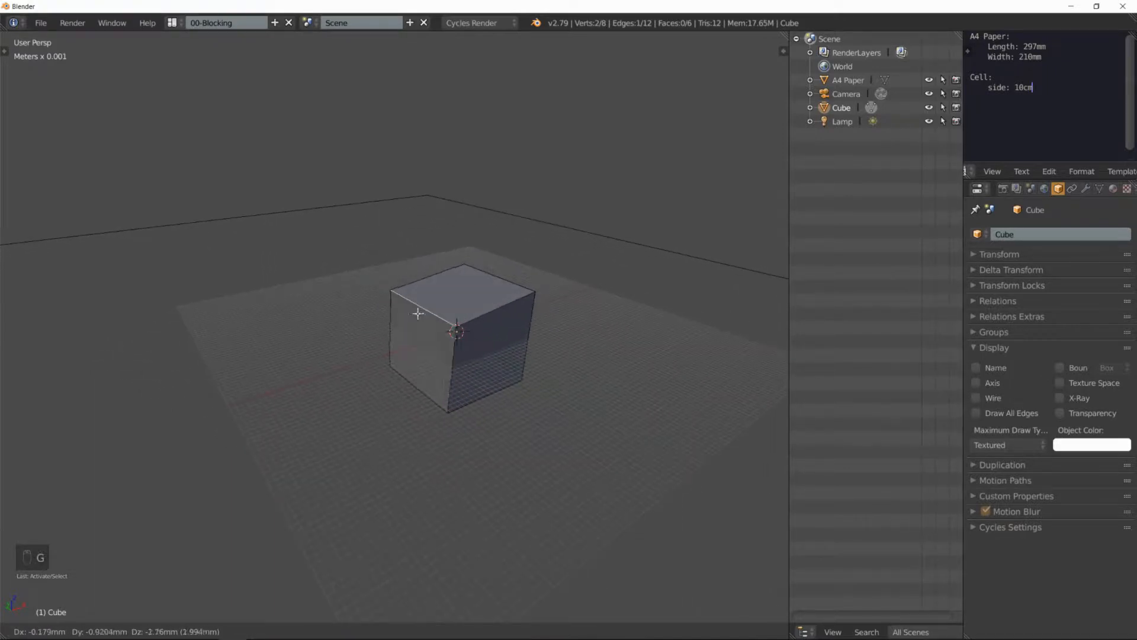
click(351, 346)
Step: Rotate the selected edge around the global Y axis and rotate it once more freely
middle_drag(351, 346, 367, 306)
key(r)
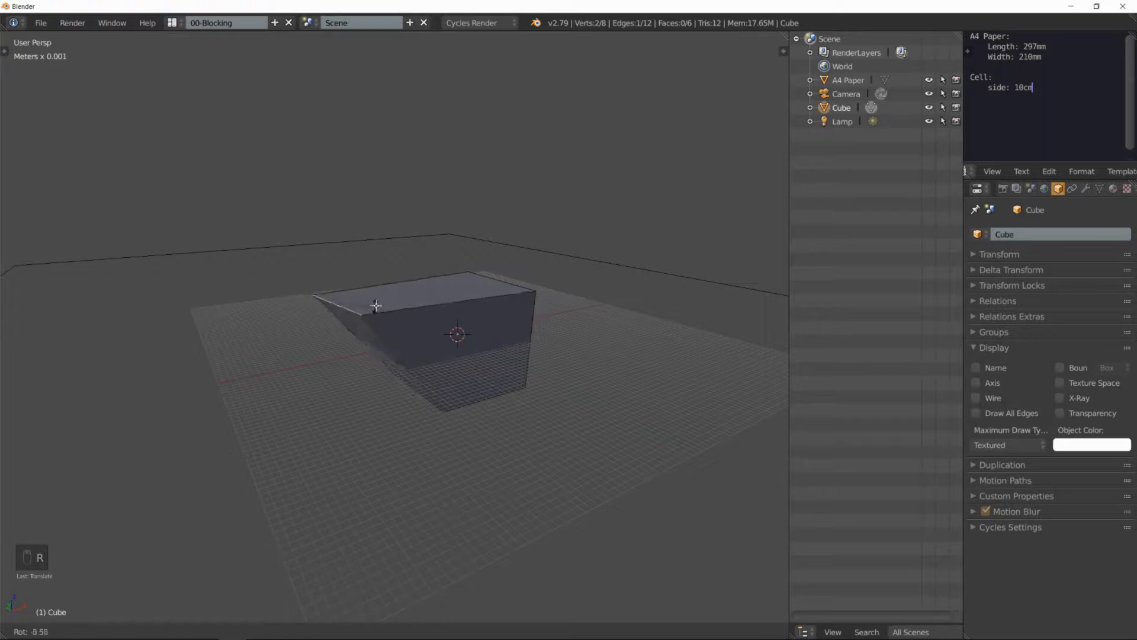
key(y)
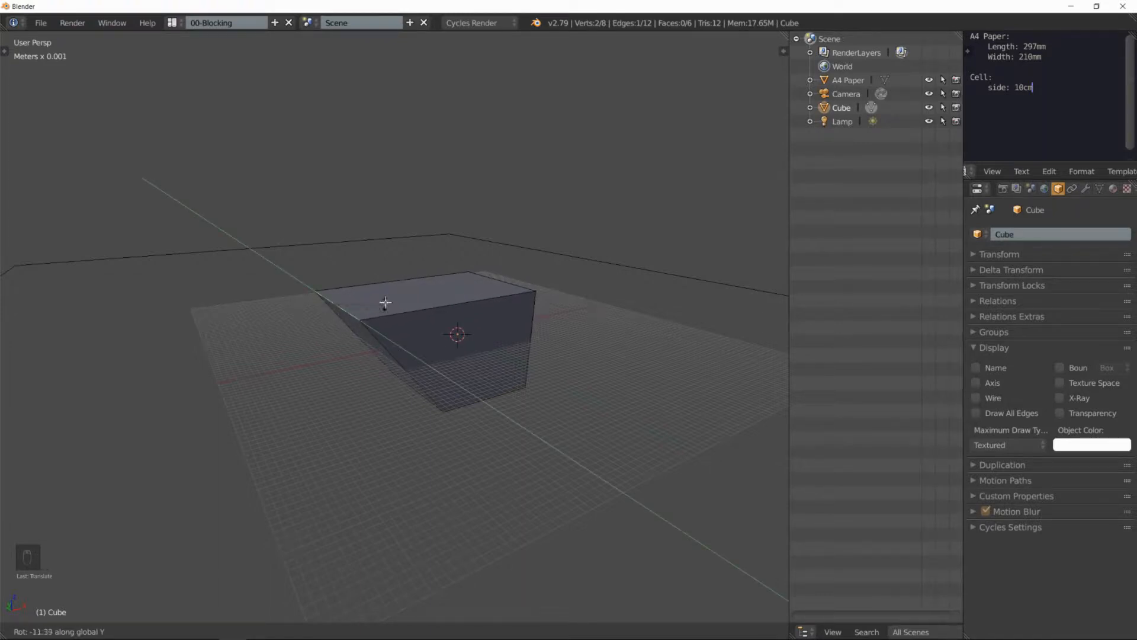
click(375, 314)
key(r)
click(376, 343)
middle_drag(415, 303, 500, 283)
key(Tab)
key(Tab)
middle_drag(487, 279, 517, 304)
Step: Select a corner vertex in vertex select mode and try scaling and rotating it, cancelling each attempt
key(ctrl+Tab)
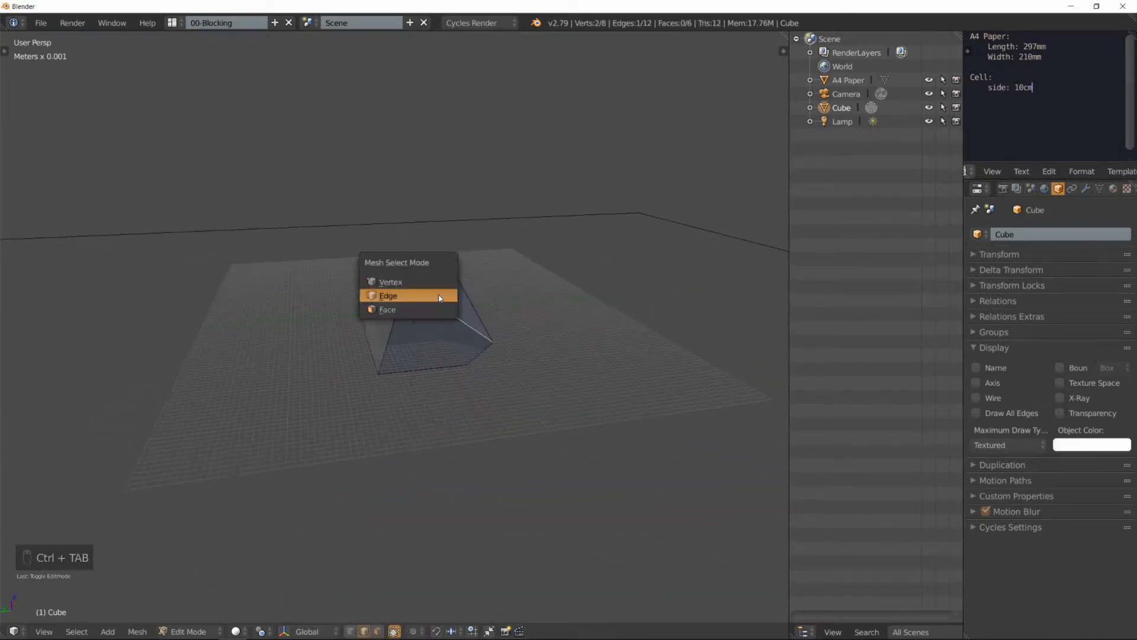
click(408, 283)
mouse_move(424, 276)
middle_down()
mouse_move(394, 267)
mouse_move(436, 287)
mouse_move(408, 286)
middle_up()
scroll(437, 287, up, 3)
scroll(434, 287, up, 1)
scroll(433, 288, down, 2)
key(s)
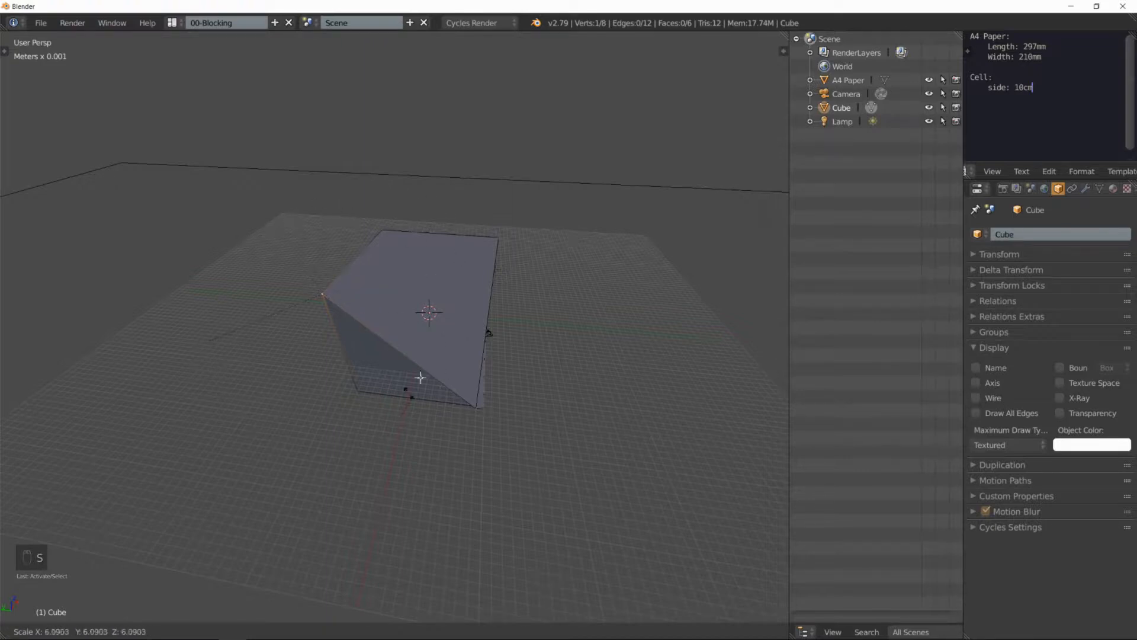
right_click(320, 252)
key(s)
right_click(453, 339)
key(r)
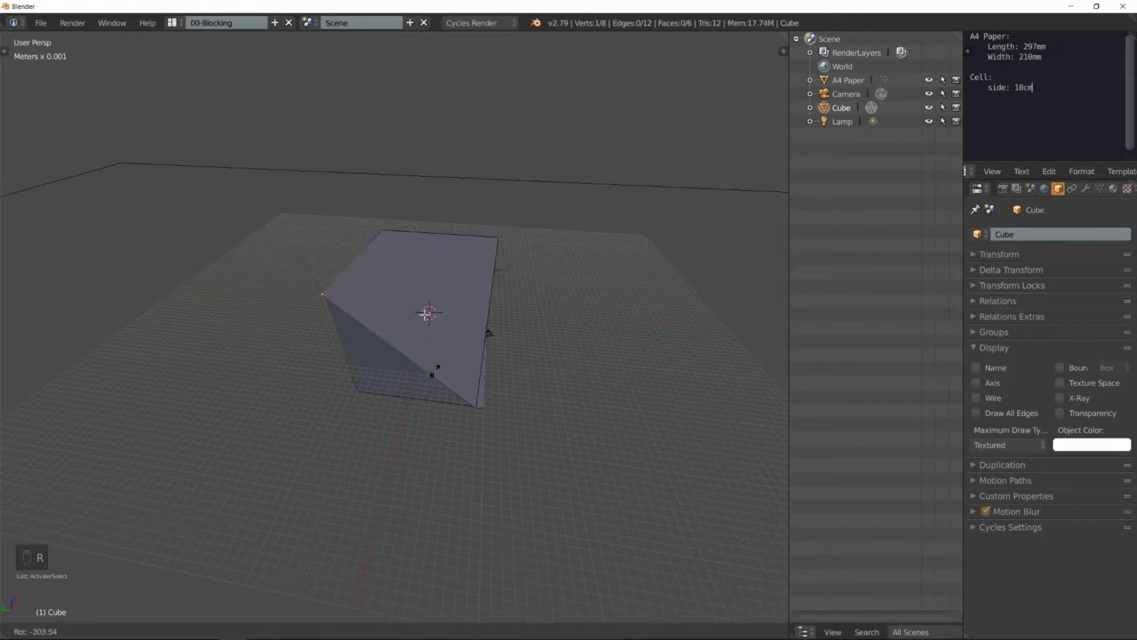
right_click(362, 306)
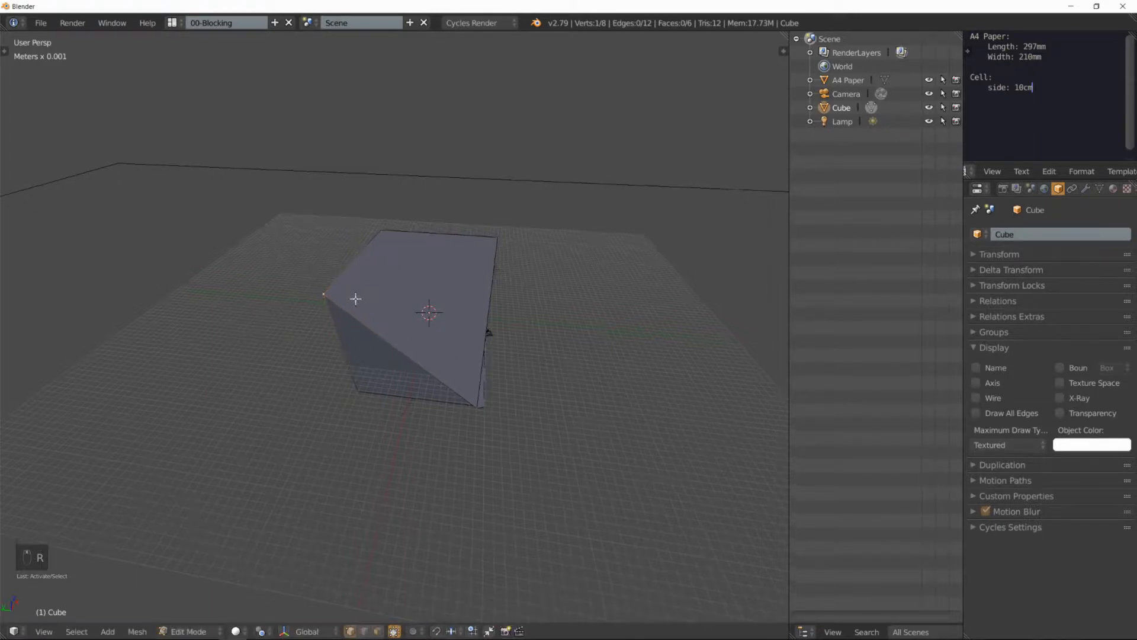
Step: Move the selected corner vertex freely outward and down
key(g)
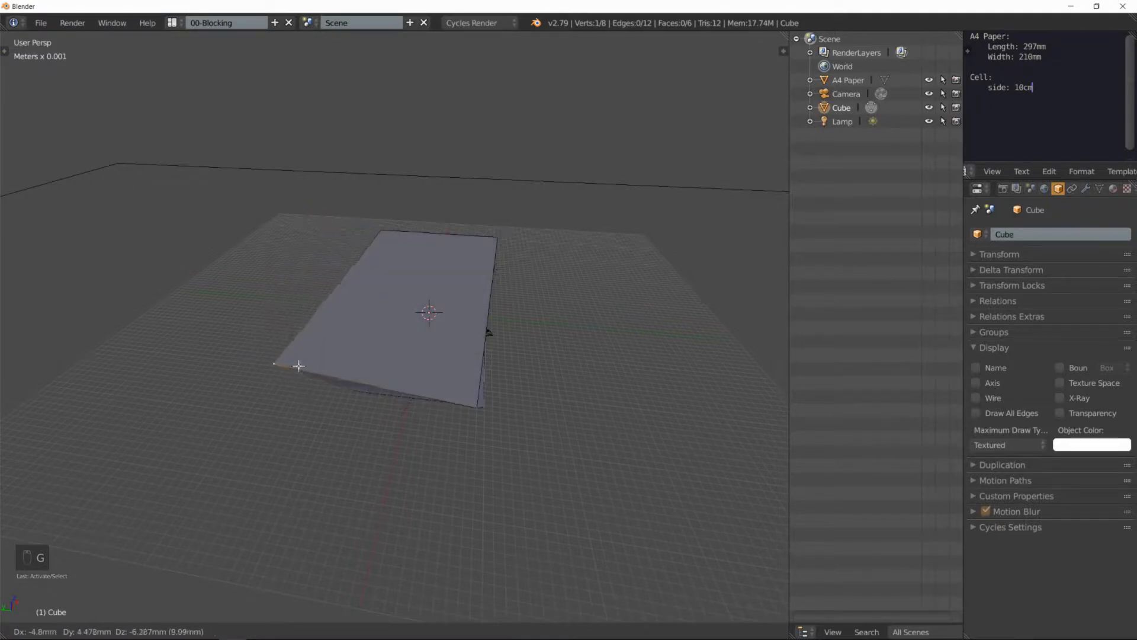
click(254, 355)
middle_drag(254, 356, 490, 312)
Step: Return to Object Mode, delete the deformed cube and add a new cube mesh
key(Tab)
key(x)
click(419, 288)
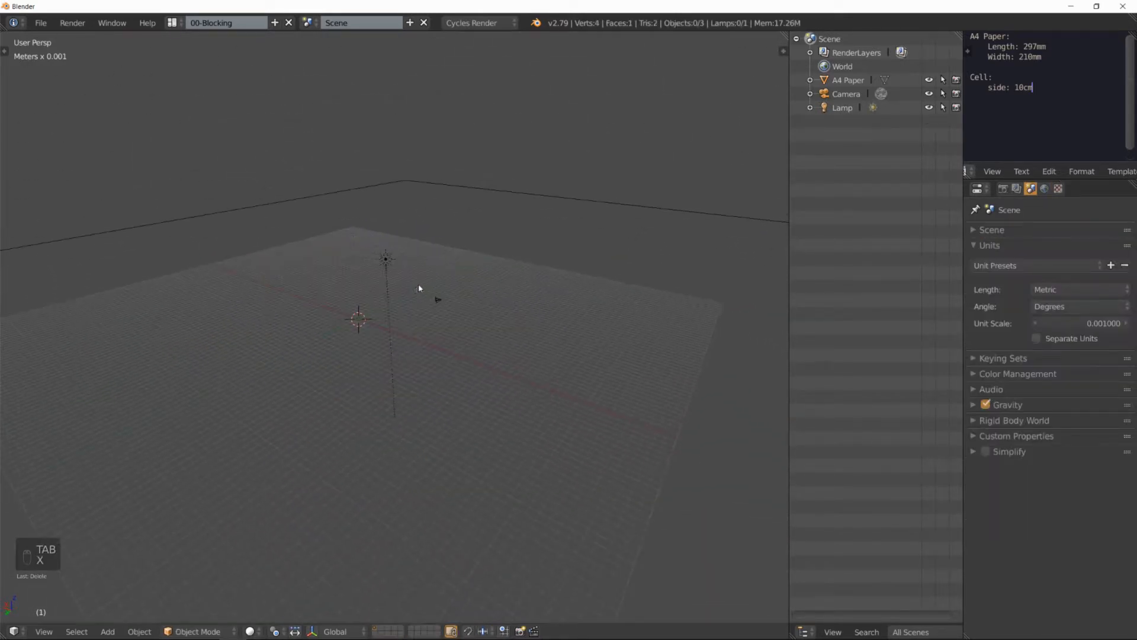
middle_drag(421, 288, 438, 296)
key(shift+a)
mouse_move(385, 282)
click(462, 296)
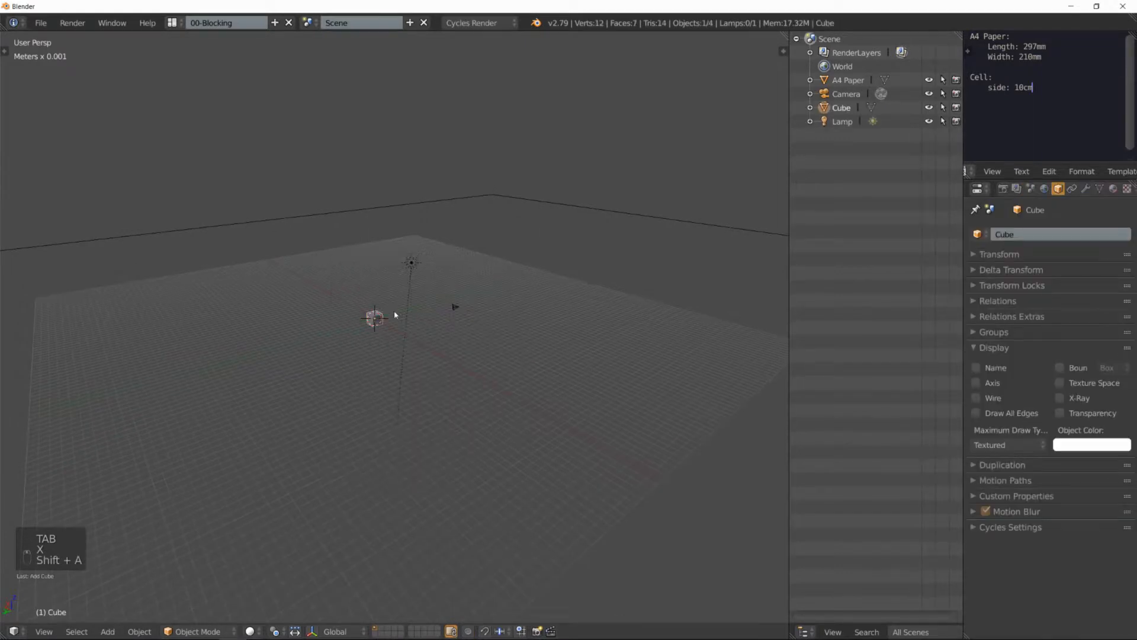
Step: Scale the new cube up freely to a workable size and apply its object transform
key(s)
click(625, 119)
key(ctrl+a)
click(628, 119)
mouse_move(533, 279)
middle_down()
mouse_move(464, 279)
mouse_move(538, 285)
middle_up()
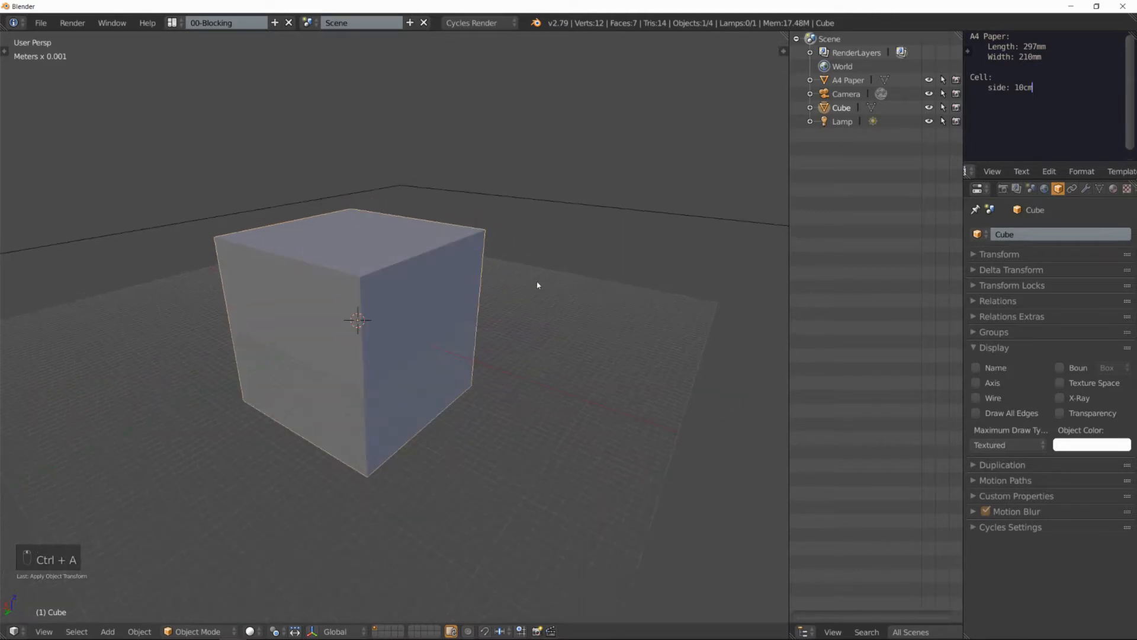
Step: Enter Edit Mode, select the cube's top face in face select mode and extrude it straight up
key(Tab)
middle_drag(465, 292, 431, 292)
key(ctrl+Tab)
click(413, 320)
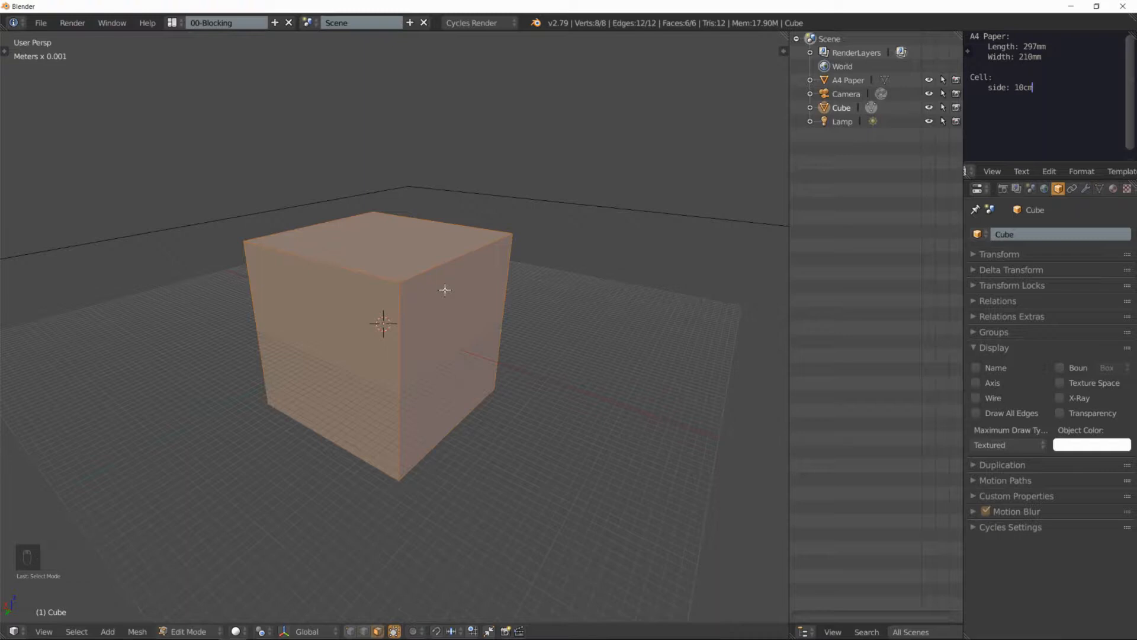
click(419, 265)
key(e)
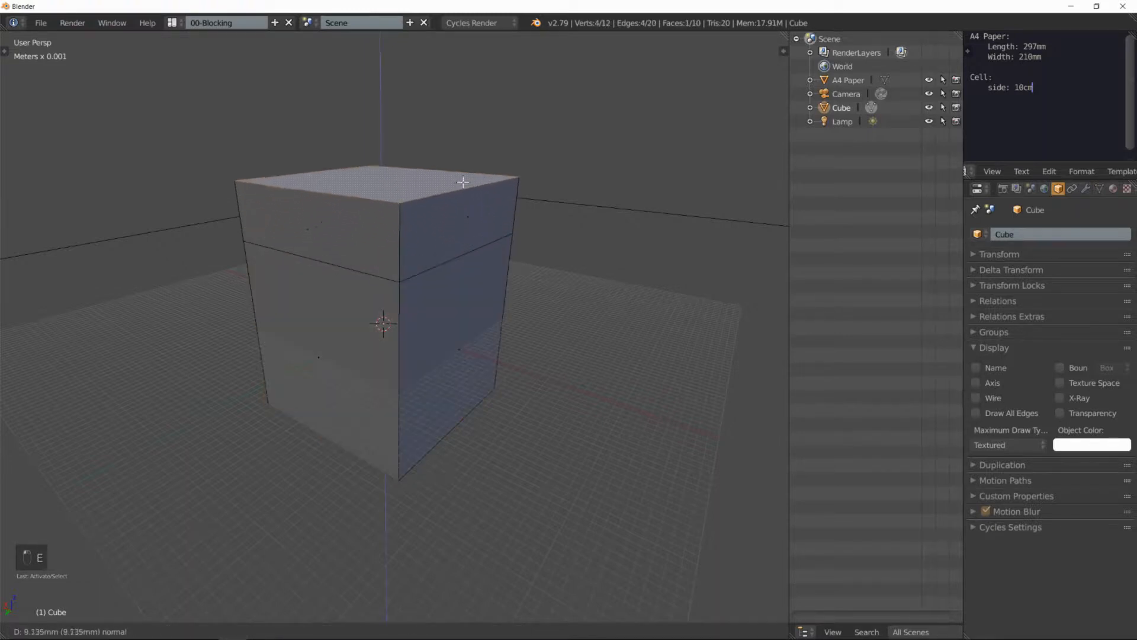
click(429, 104)
scroll(442, 175, down, 4)
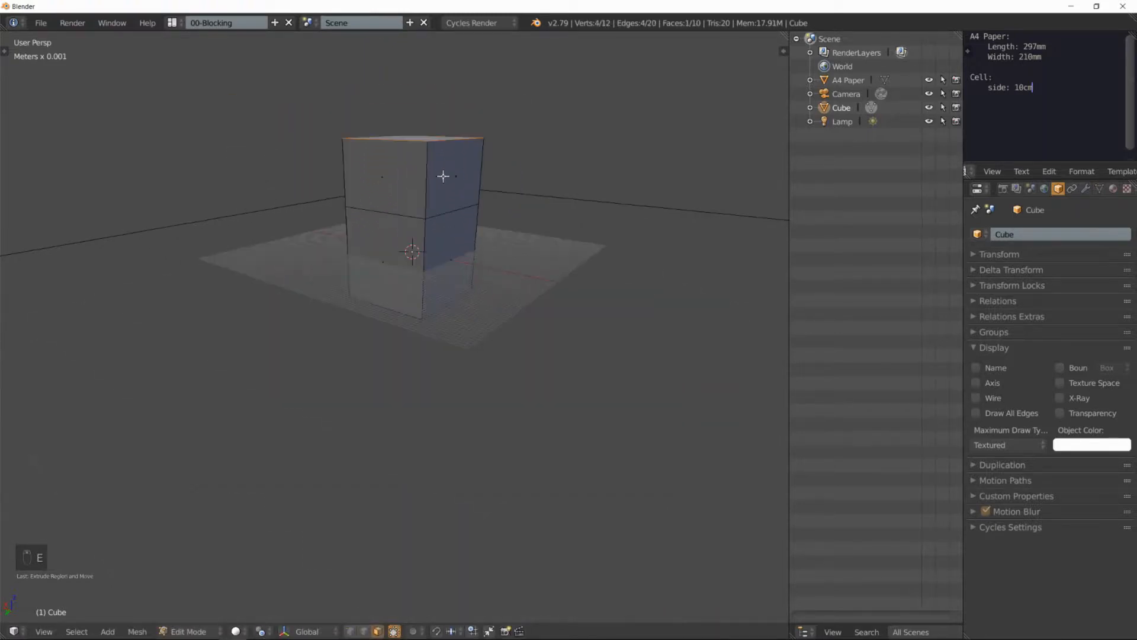
mouse_move(453, 196)
middle_down()
mouse_move(472, 224)
mouse_move(450, 213)
middle_up()
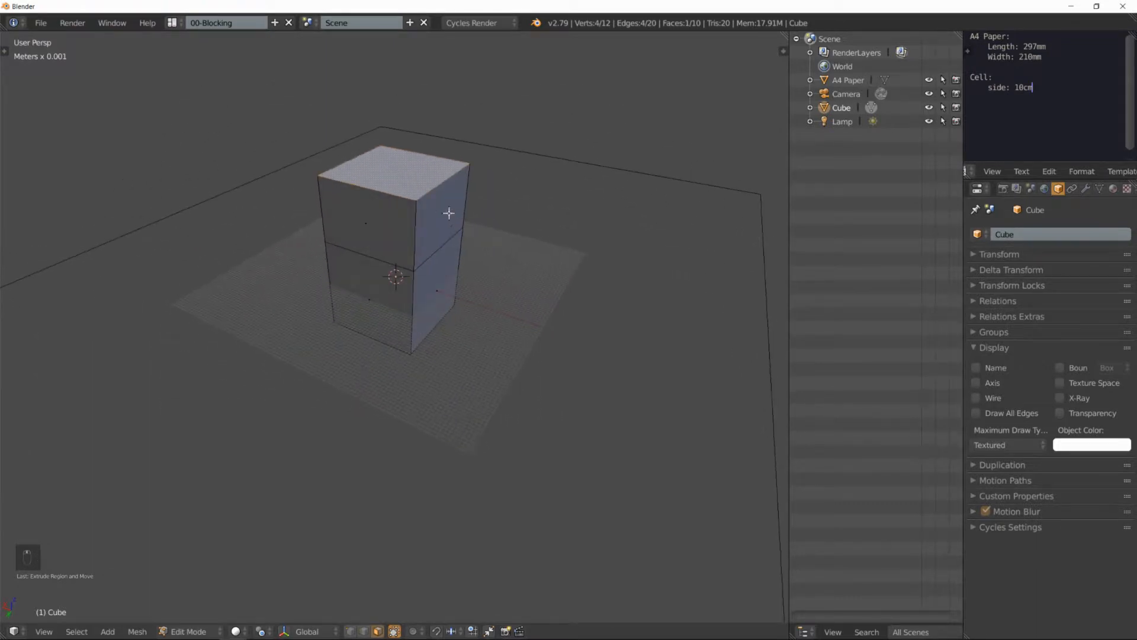
Step: Extrude one side face of the upper block outward twice to form a horizontal arm
click(448, 214)
key(e)
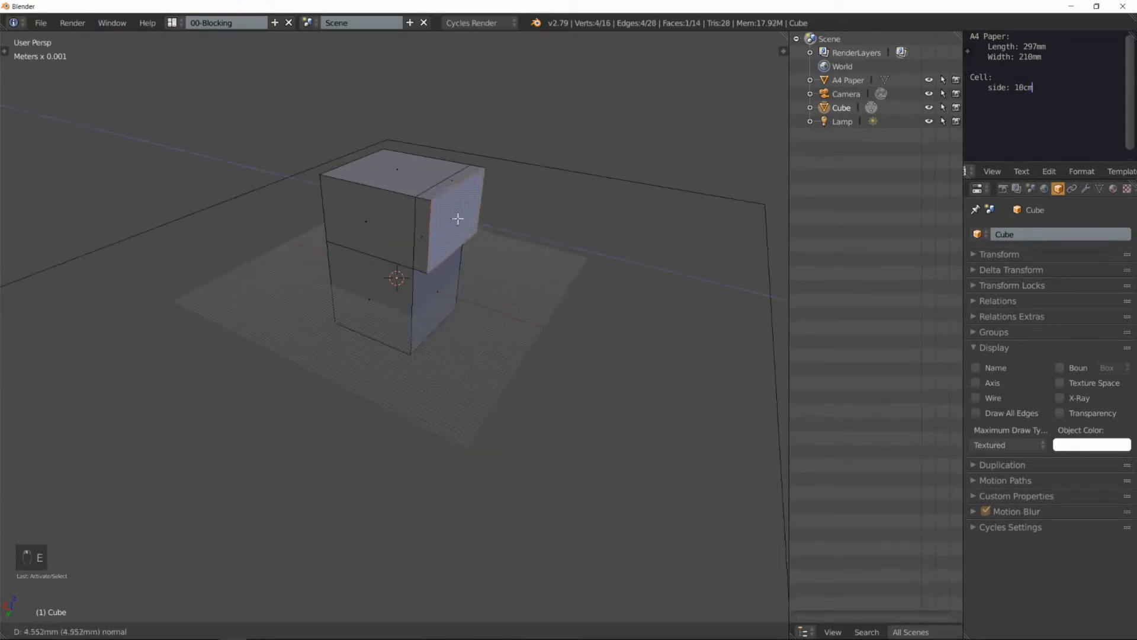
click(541, 254)
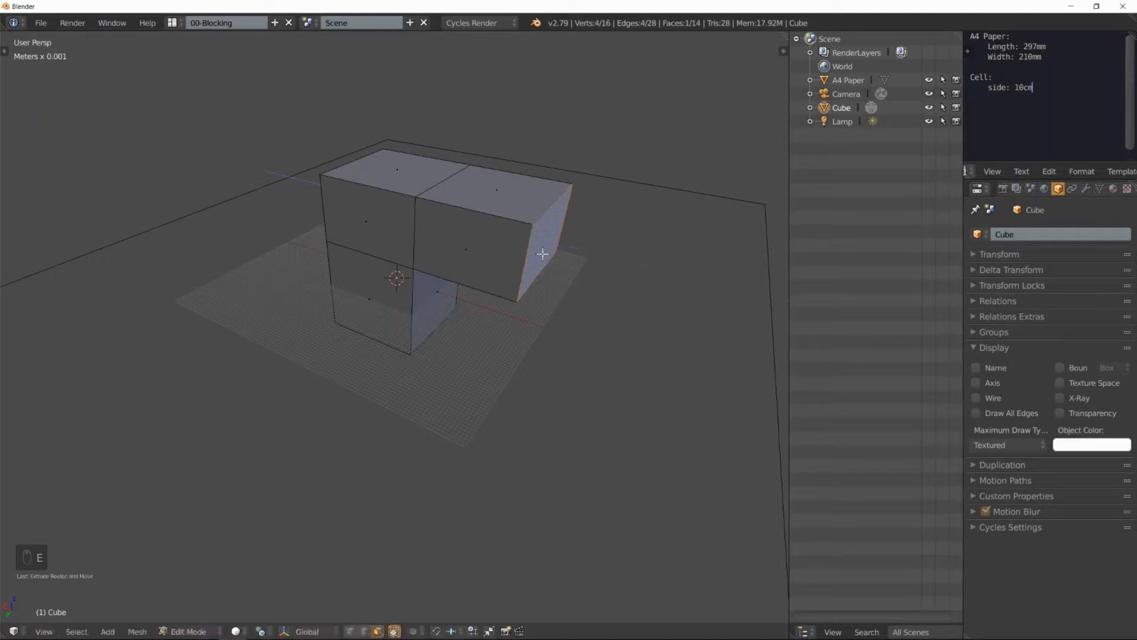
key(e)
click(601, 271)
middle_drag(601, 272, 564, 223)
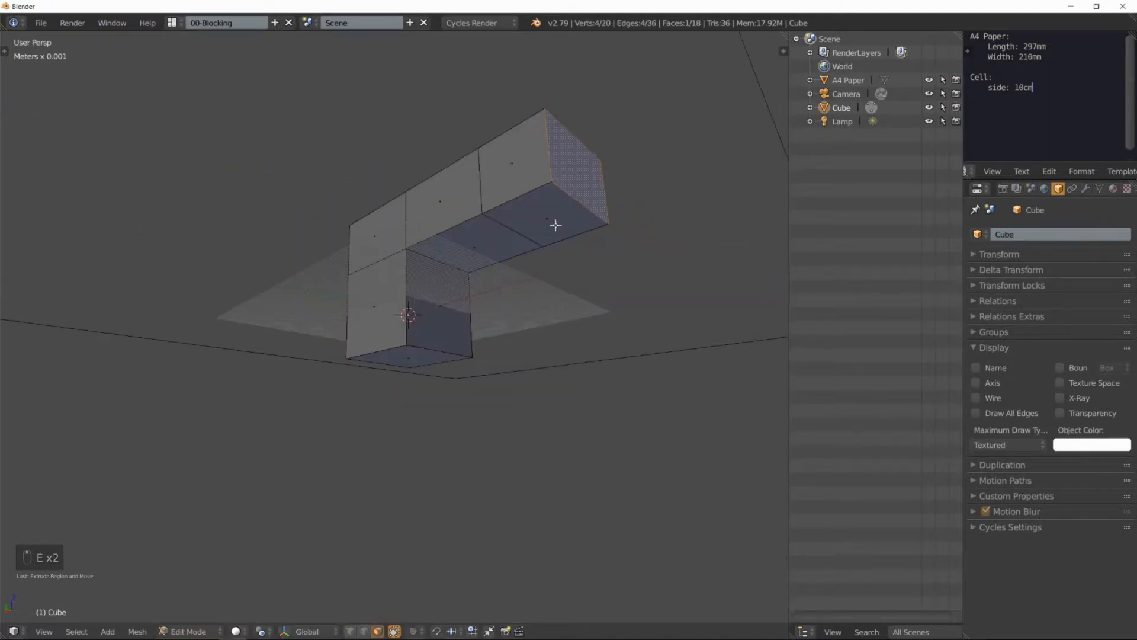
Step: Extrude the underside face of the arm's end block downward to form a second leg
key(e)
click(550, 319)
middle_drag(477, 166, 494, 268)
Step: In edge select mode, extrude the top outer edge above the first leg upward into a flat wall
key(ctrl+Tab)
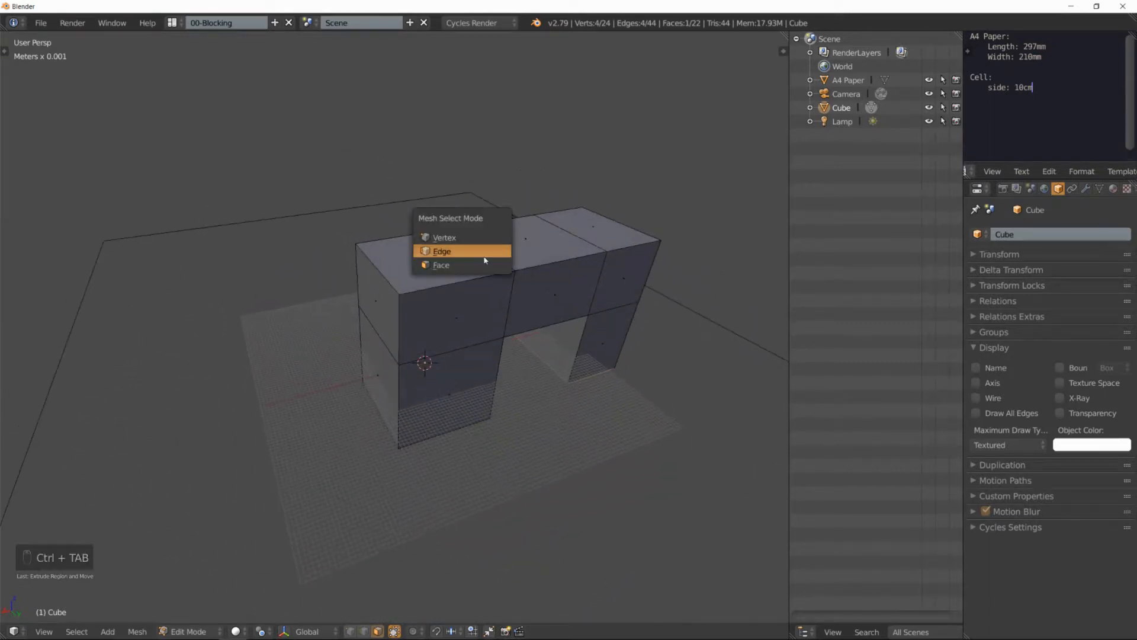
click(484, 258)
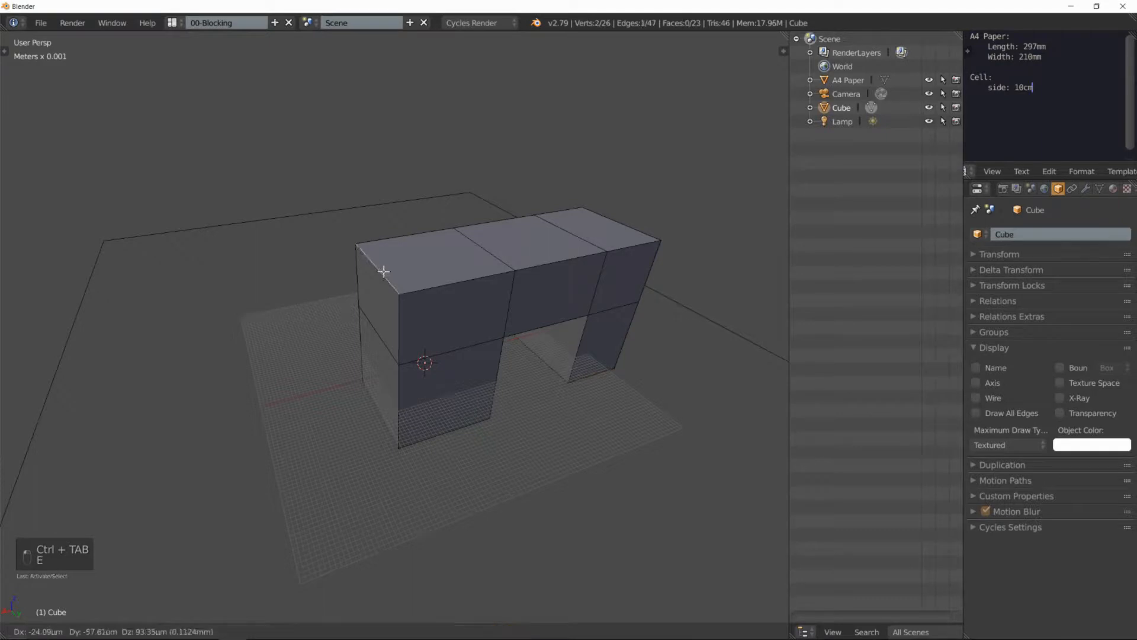
click(381, 176)
mouse_move(431, 183)
middle_down()
mouse_move(376, 178)
mouse_move(418, 184)
middle_up()
Step: Extrude the wall's upper edge freely four more times to form a zigzag strip above the arm
key(e)
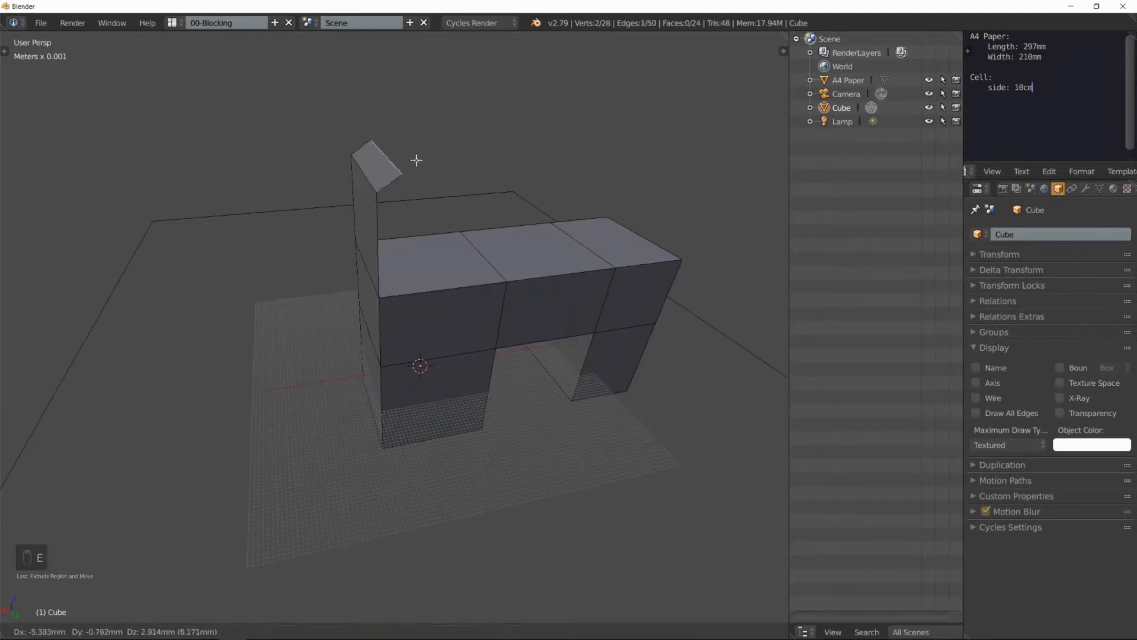
click(438, 154)
key(e)
click(495, 187)
key(e)
click(513, 135)
key(e)
click(583, 201)
middle_drag(599, 196, 521, 267)
Step: In vertex select mode, extrude a top corner vertex at the arm's far end four times into a chain of loose edges
key(ctrl+Tab)
click(510, 252)
key(e)
click(697, 252)
key(e)
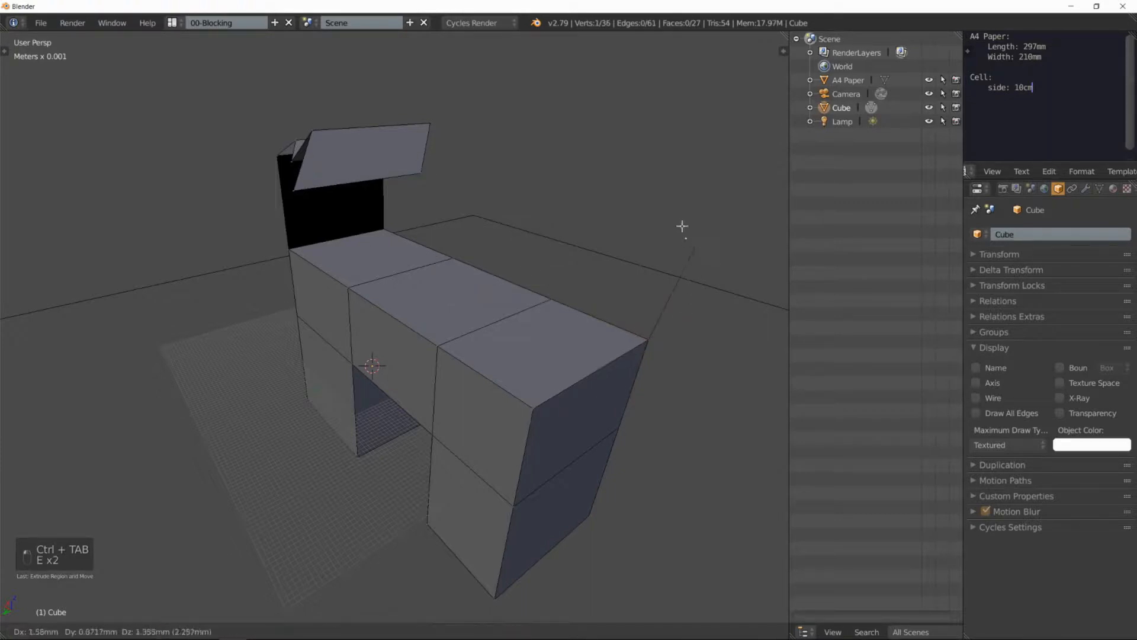
click(681, 225)
key(e)
click(551, 255)
key(e)
click(510, 177)
middle_drag(519, 235, 495, 259)
Step: Return to Object Mode, look over the extruded mesh and delete it
key(Tab)
scroll(456, 237, down, 4)
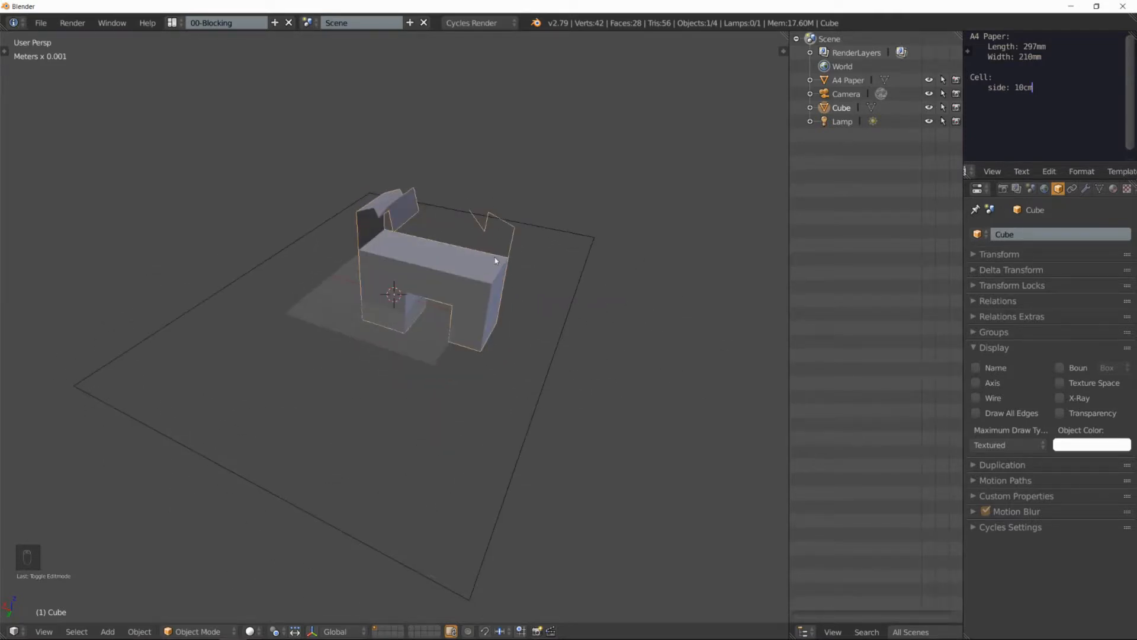
middle_drag(495, 257, 497, 246)
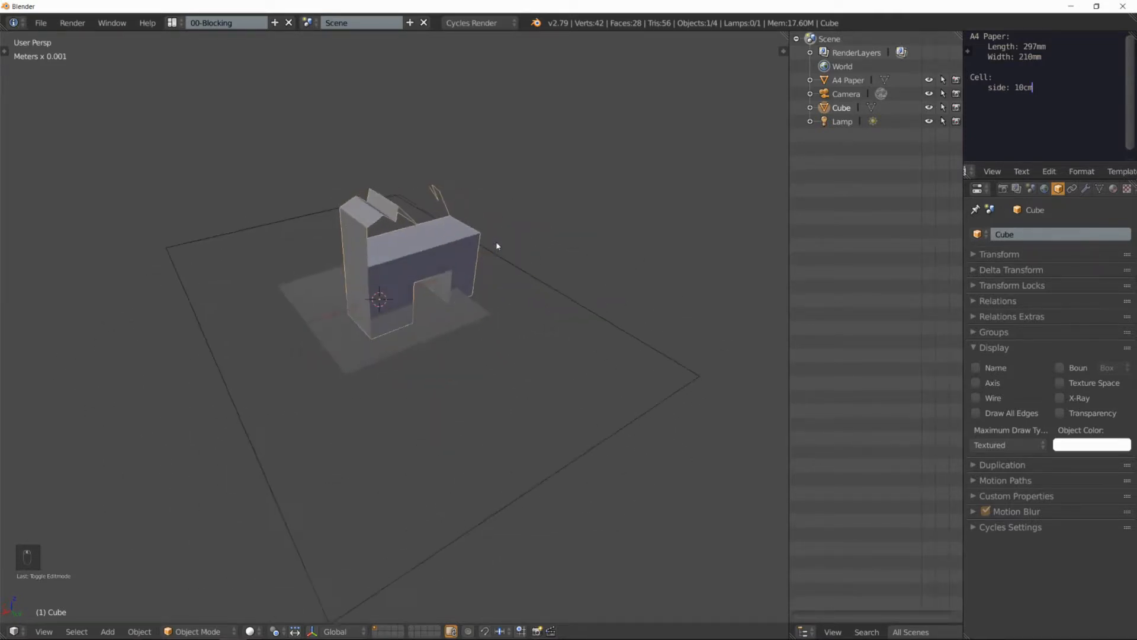
scroll(429, 242, up, 4)
key(x)
click(429, 243)
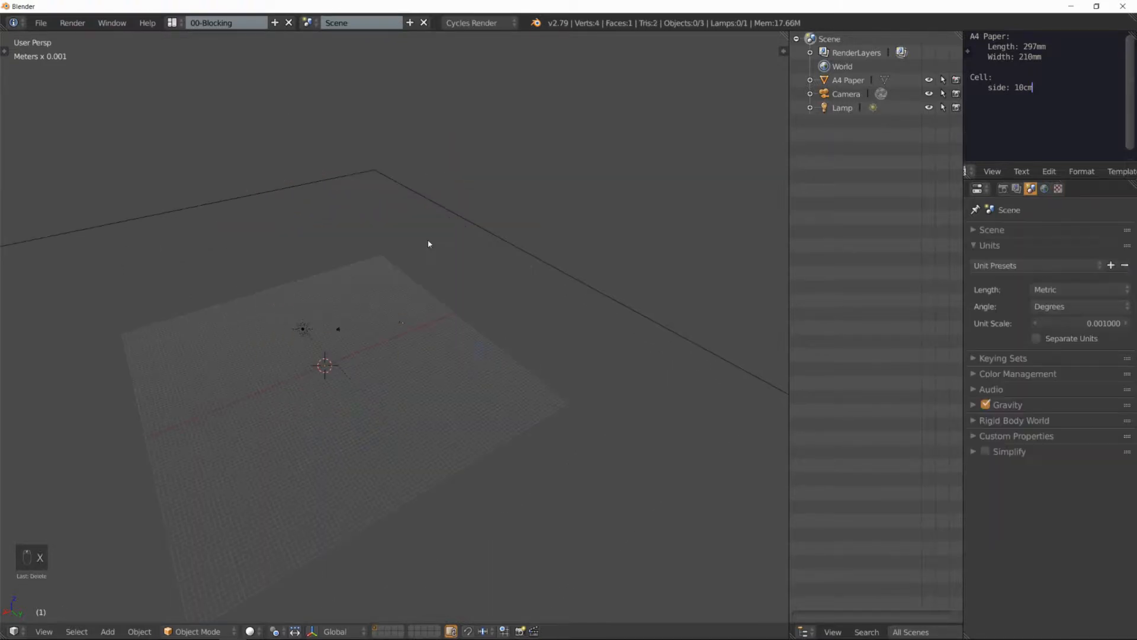
Step: Add a new cube mesh at the 3D cursor
shift+middle_drag(348, 347, 416, 275)
scroll(455, 316, down, 1)
scroll(416, 274, up, 5)
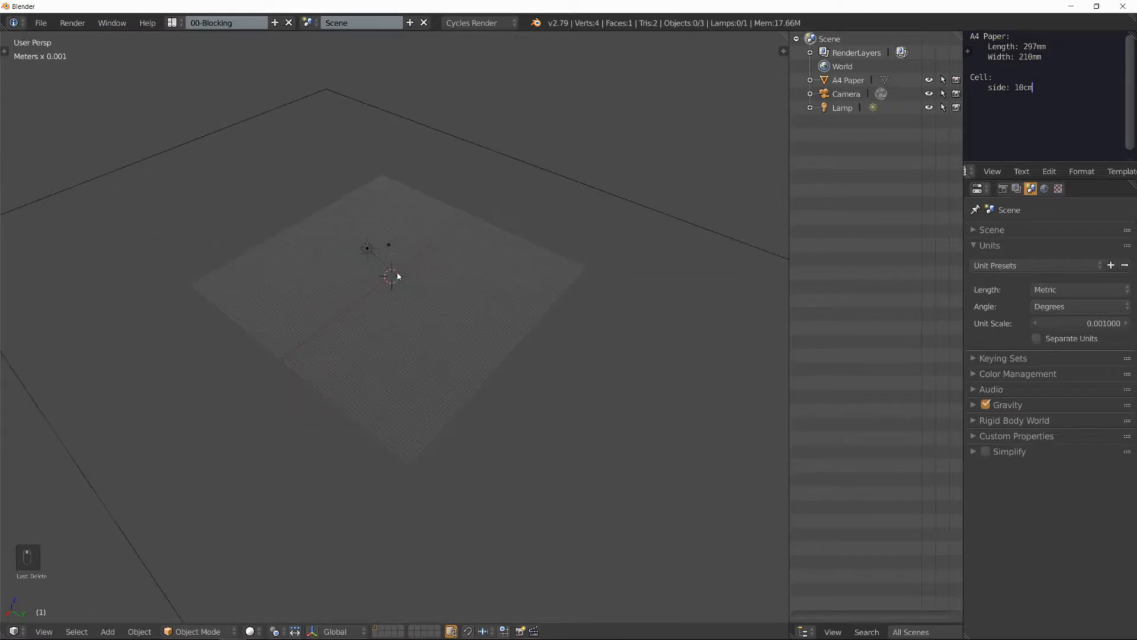
scroll(397, 276, down, 2)
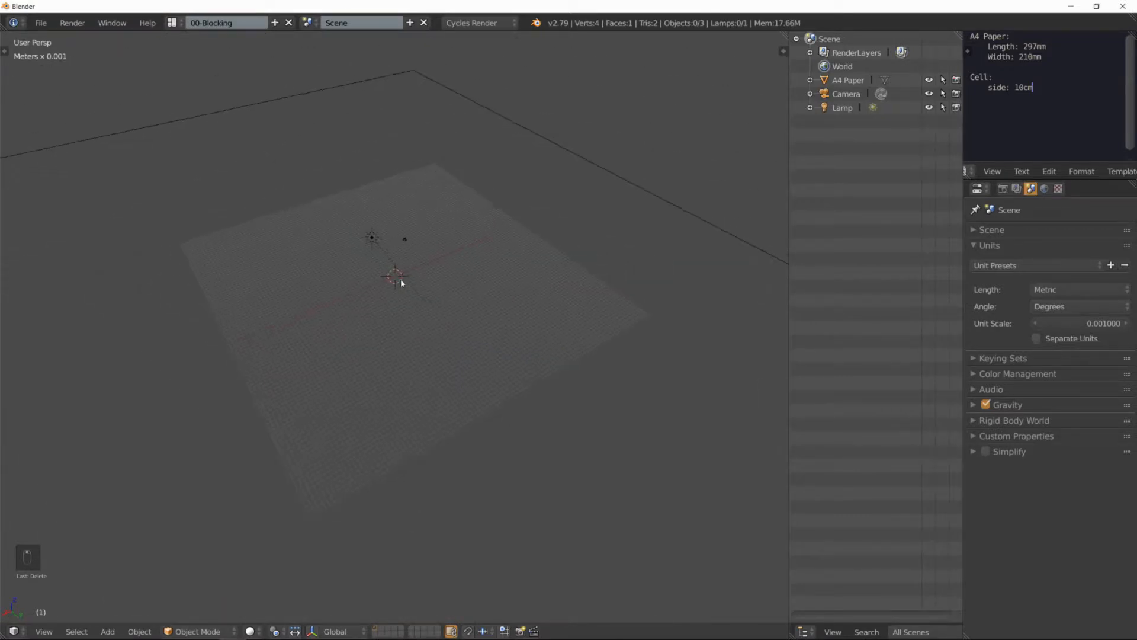
key(shift+a)
mouse_move(401, 279)
click(455, 295)
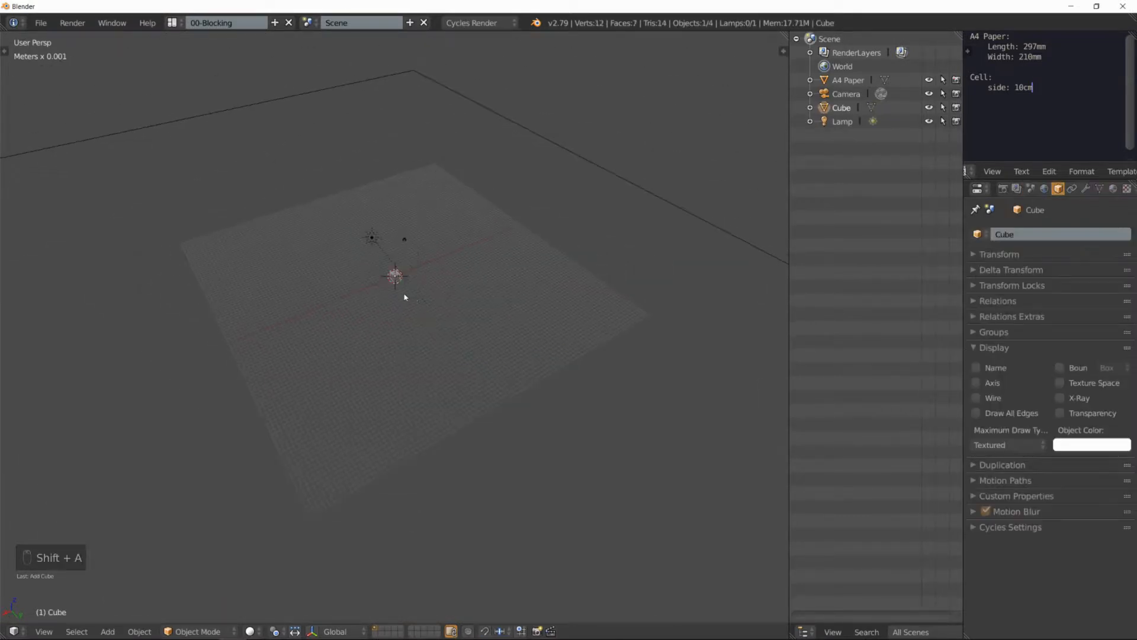
Step: Scale the new cube up freely, apply its object transform and enter Edit Mode
key(s)
click(656, 131)
key(ctrl+a)
click(605, 185)
key(Tab)
middle_drag(541, 257, 496, 262)
scroll(449, 256, up, 5)
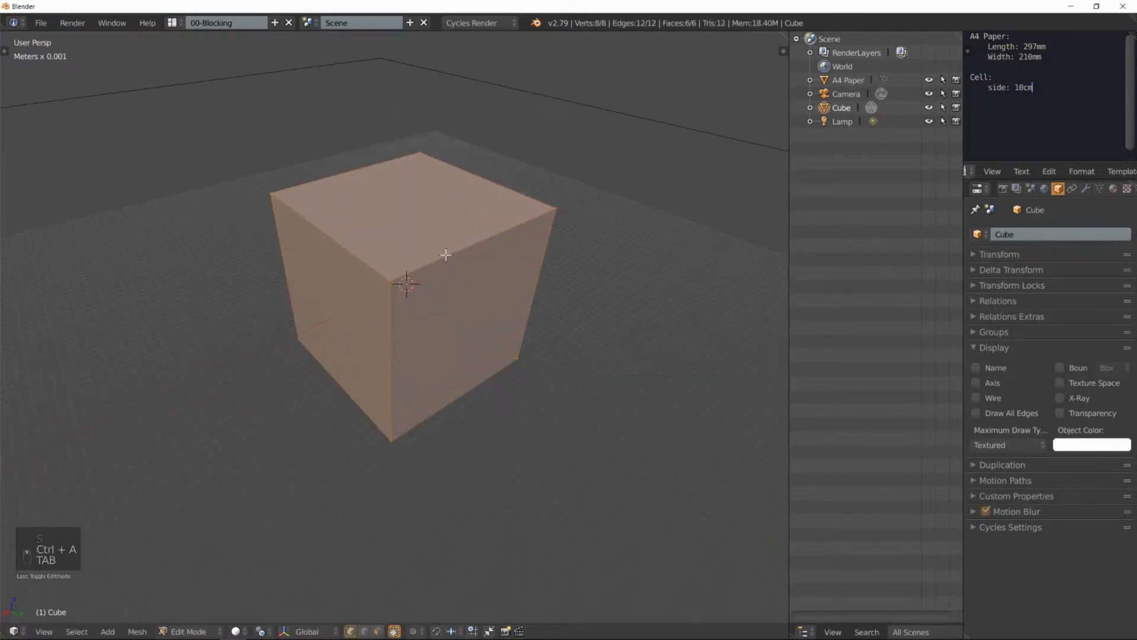
Step: Merge all of the cube's vertices into a single vertex at the center
scroll(446, 254, down, 2)
key(w)
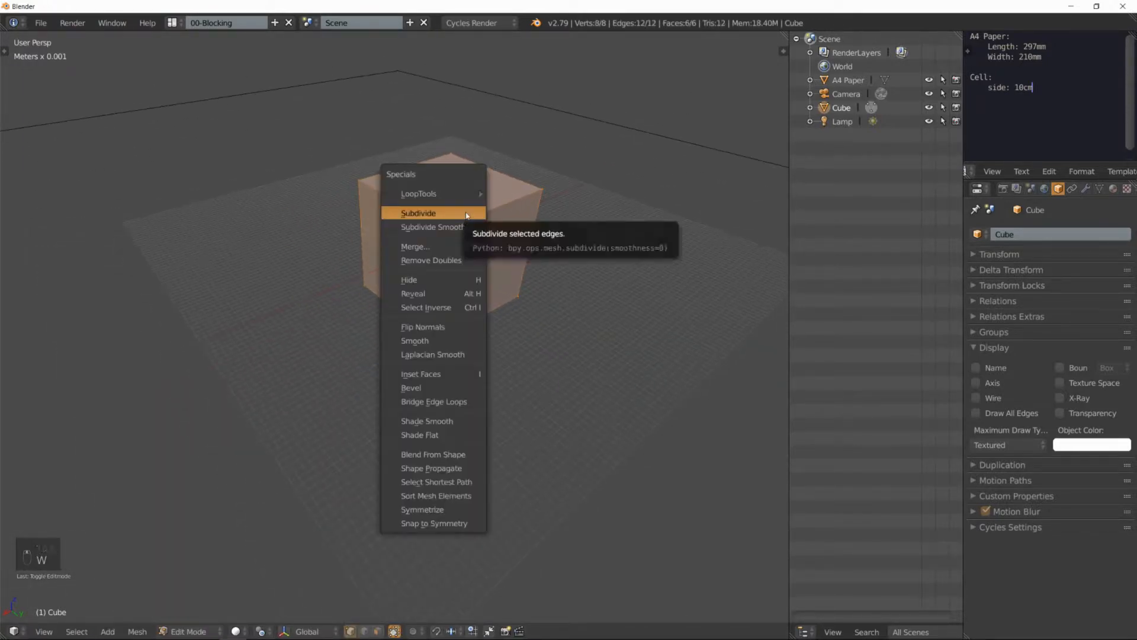
click(419, 246)
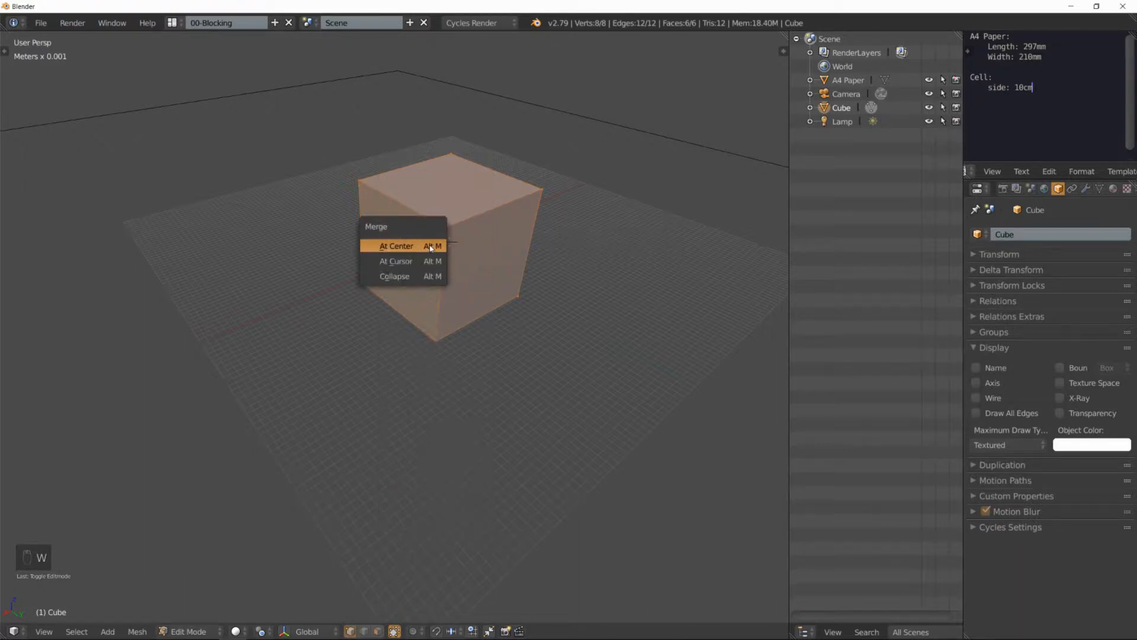
click(420, 246)
scroll(459, 249, up, 3)
scroll(441, 243, down, 1)
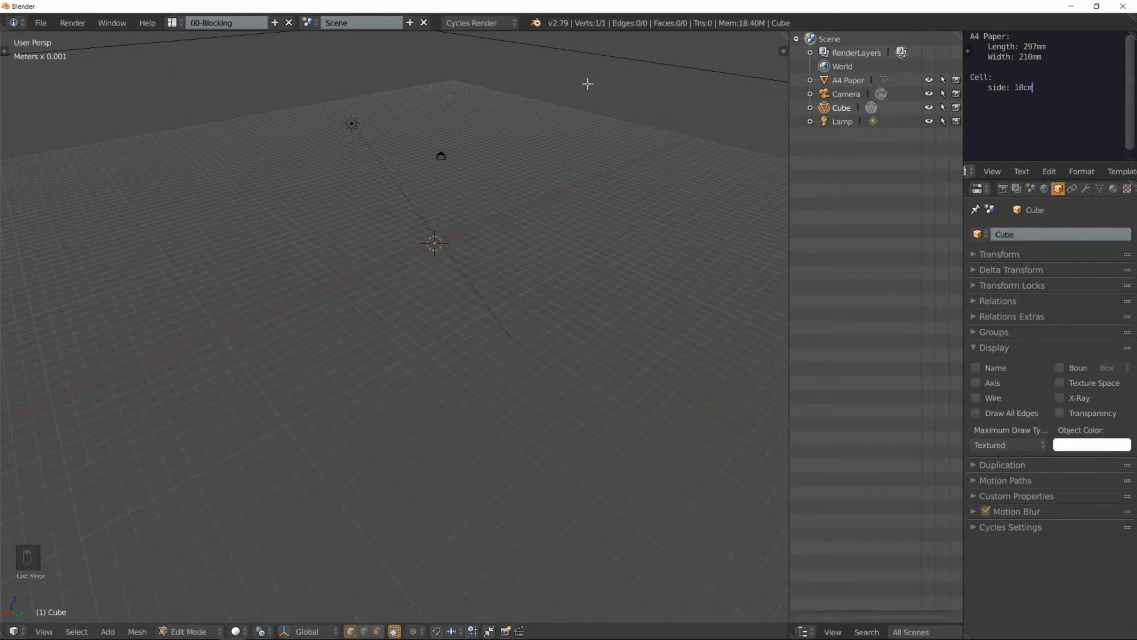
Step: In vertex select mode and top orthographic view, extrude the single vertex about 3 cm along the global X axis
key(ctrl+Tab)
click(414, 257)
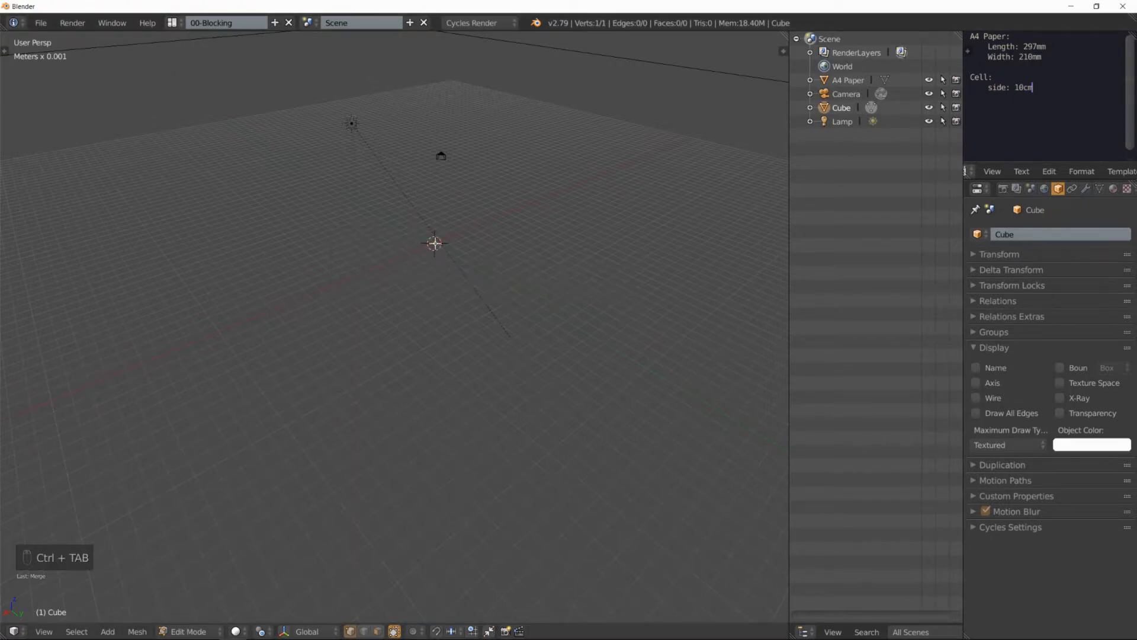
key(KP_7)
key(KP_5)
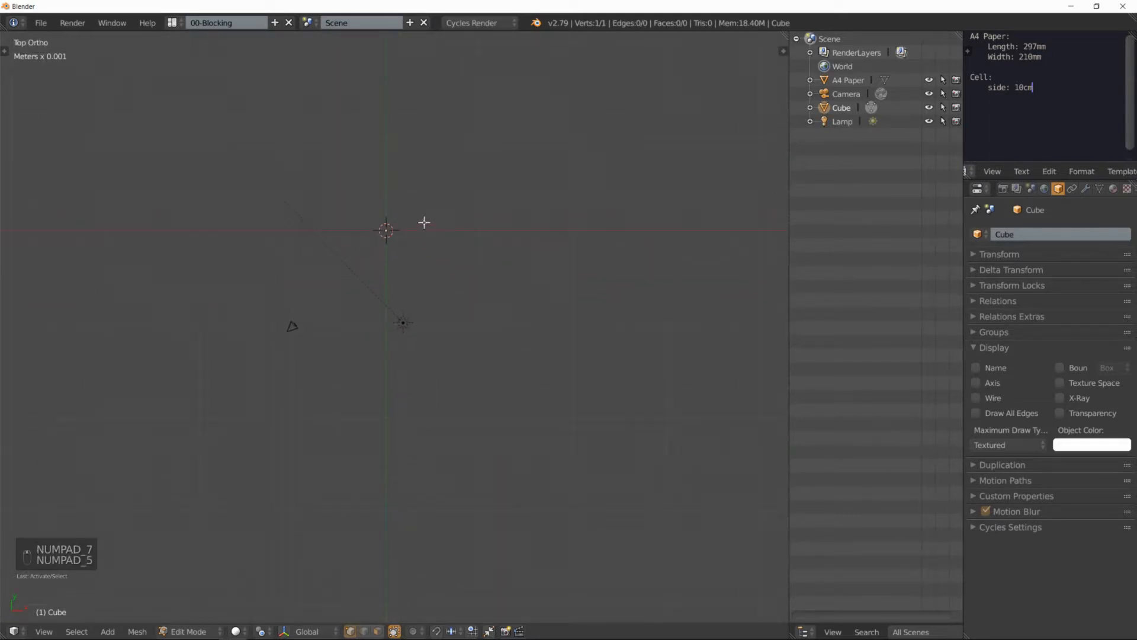
key(e)
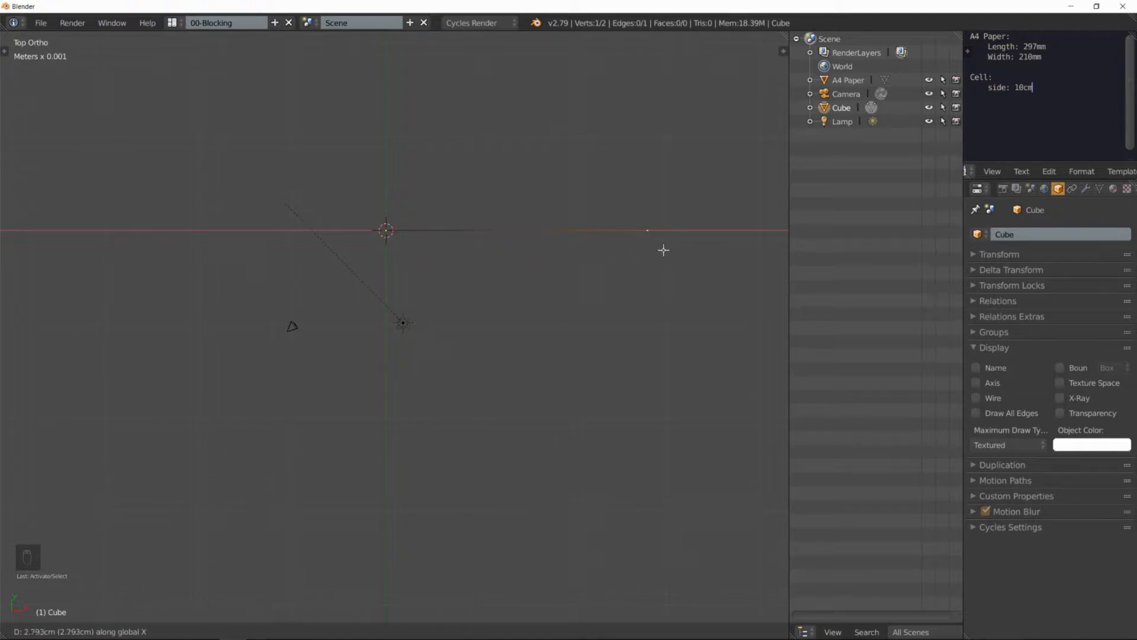
click(690, 247)
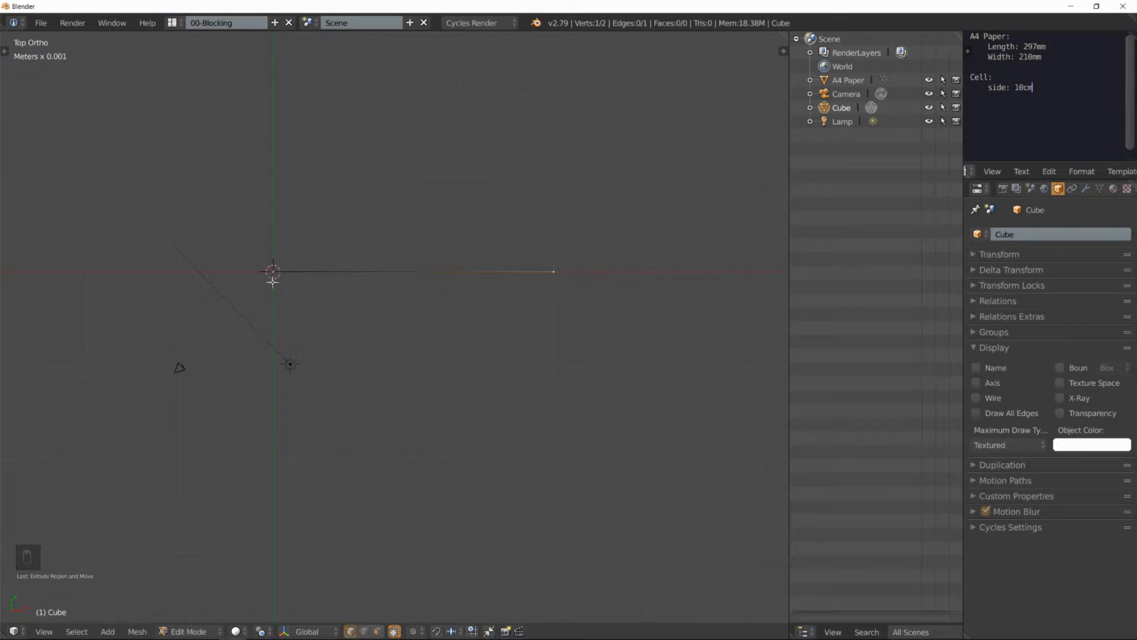
Step: Select the new edge in edge select mode and, in perspective view, extrude it about 2.5 cm up along the global Z axis
key(ctrl+Tab)
click(343, 288)
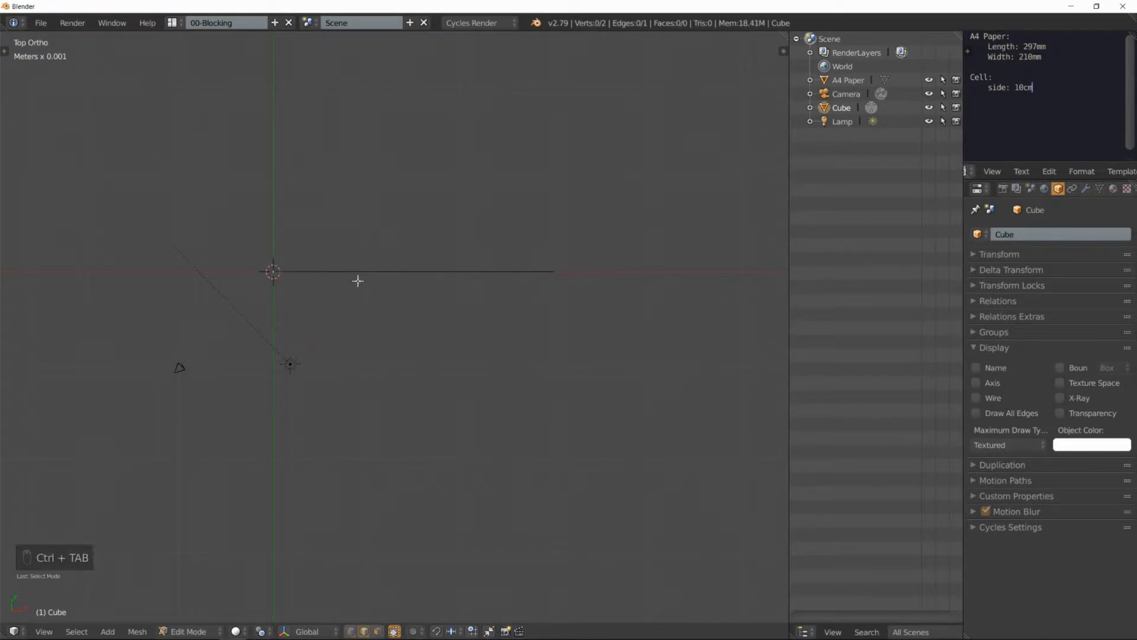
middle_drag(440, 206, 481, 230)
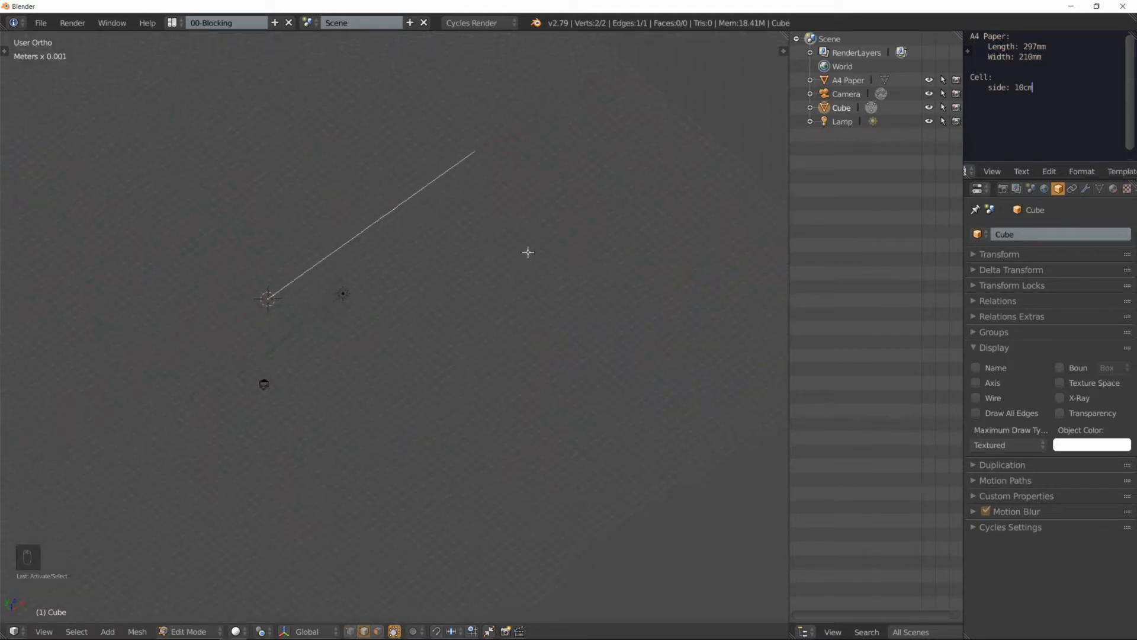
key(KP_5)
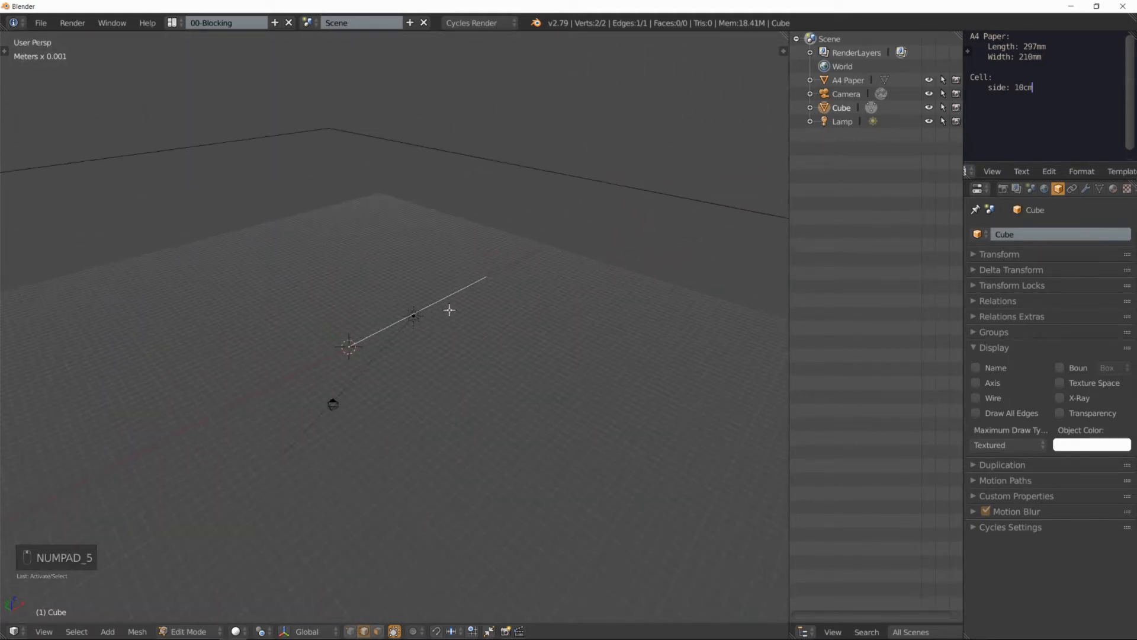
key(e)
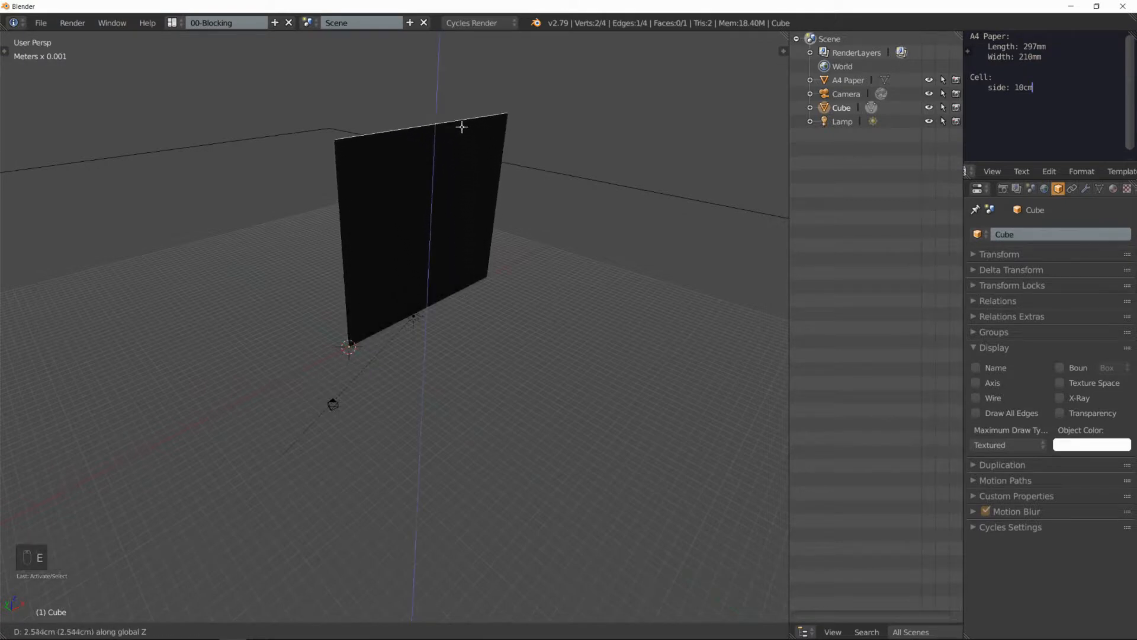
click(460, 126)
middle_drag(427, 185, 509, 187)
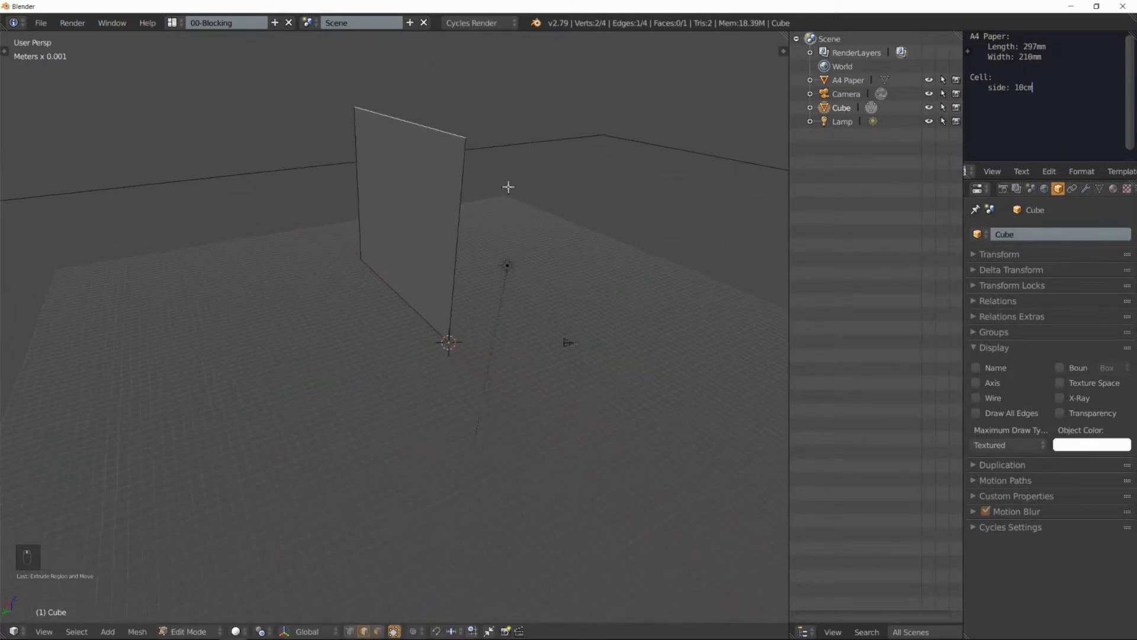
Step: Select the upright face in face select mode, extrude it along its normal into a solid block, and return to Object Mode
key(ctrl+Tab)
click(409, 222)
right_click(426, 201)
middle_drag(486, 201, 428, 202)
key(e)
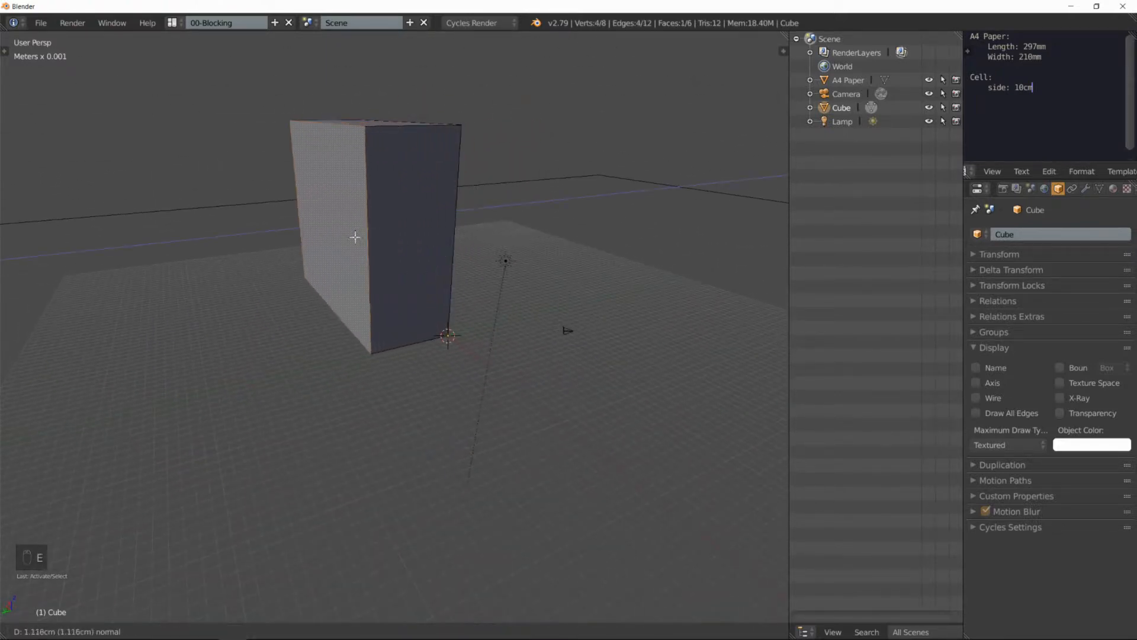
click(216, 284)
middle_drag(215, 284, 462, 248)
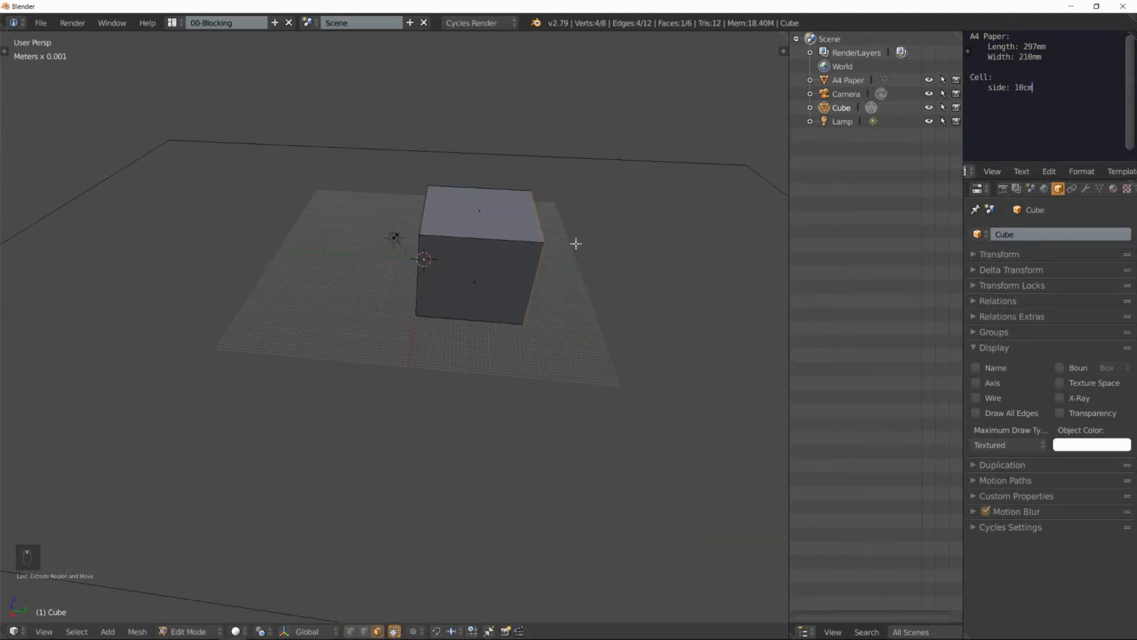
key(Tab)
middle_drag(393, 236, 415, 267)
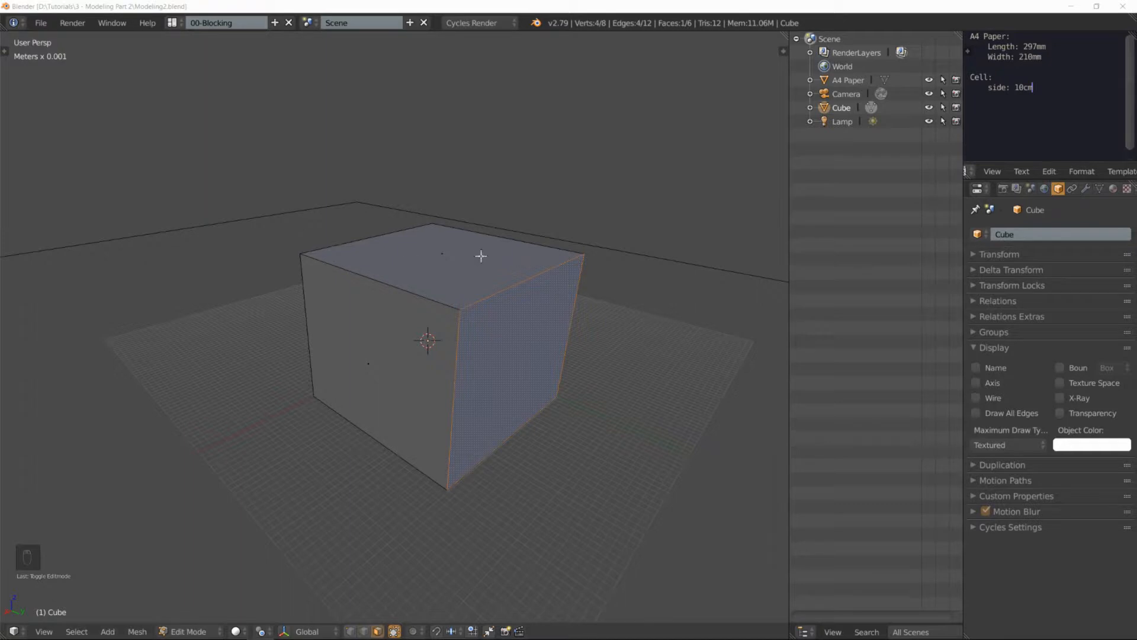
middle_drag(534, 267, 501, 259)
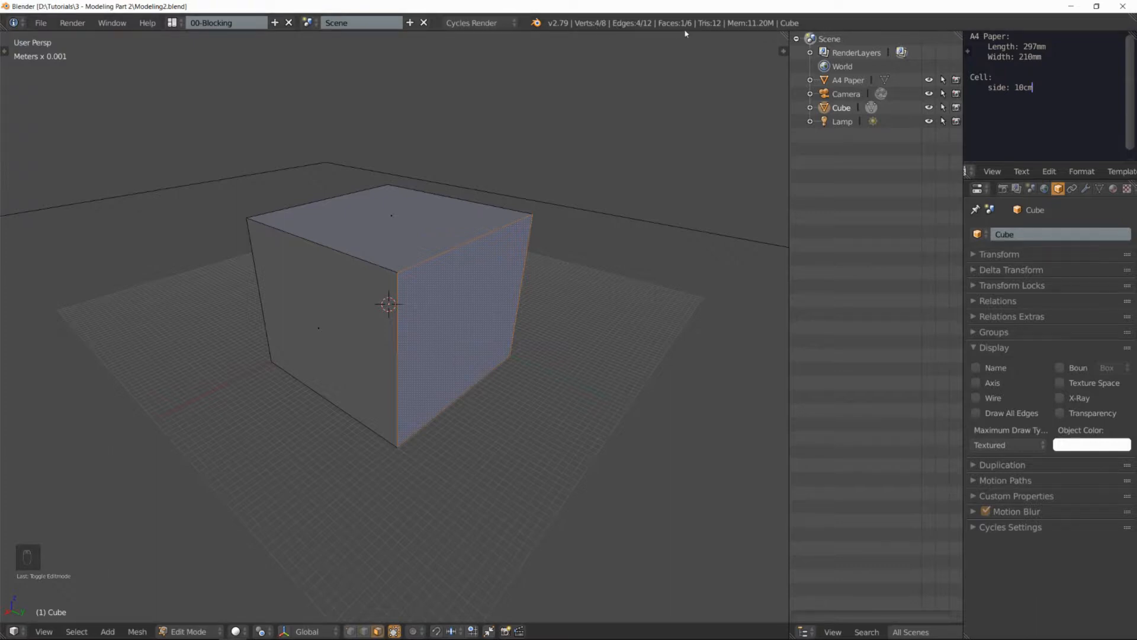
middle_drag(523, 295, 475, 284)
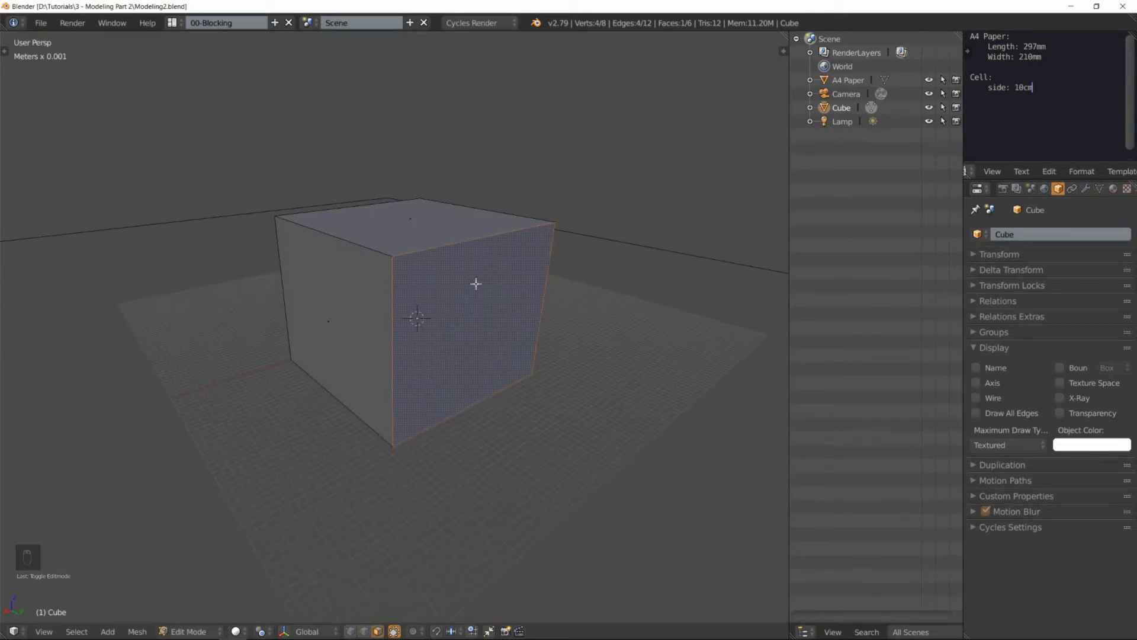
Step: Add two evenly spaced loop cuts around the cube, crossing its top face and the selected side face
middle_drag(452, 243, 414, 224)
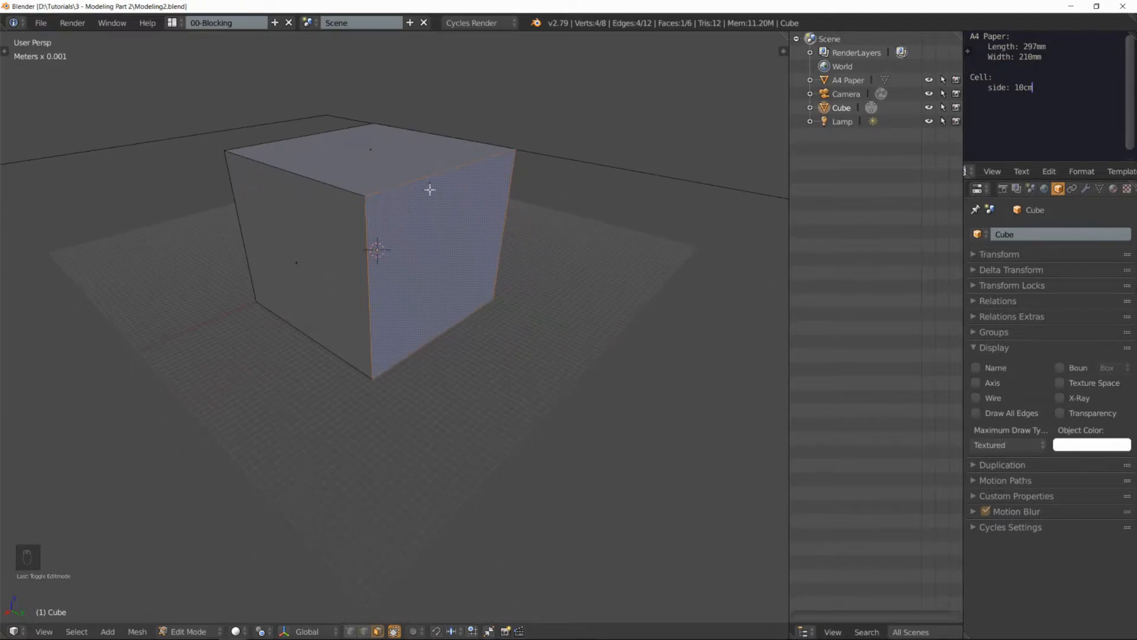
key(ctrl+r)
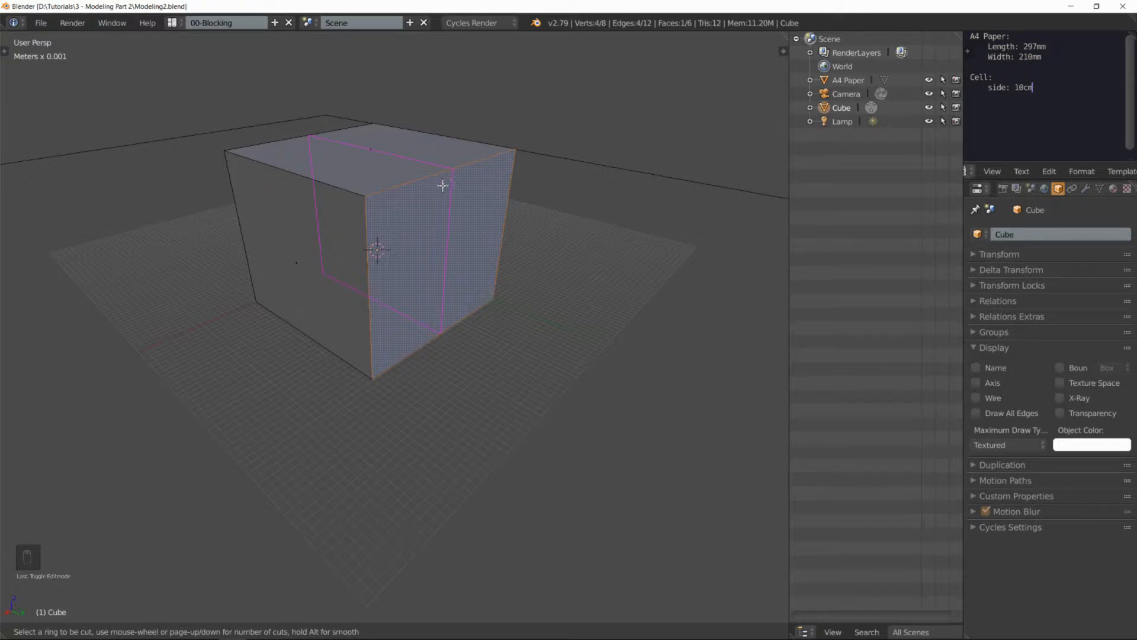
scroll(442, 186, up, 1)
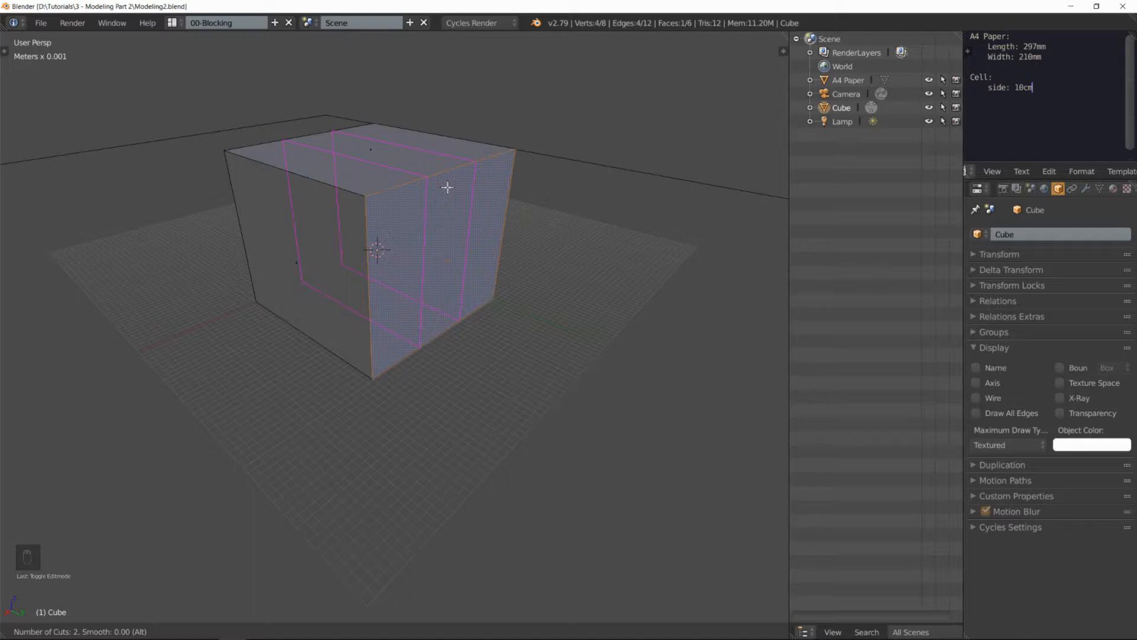
click(447, 187)
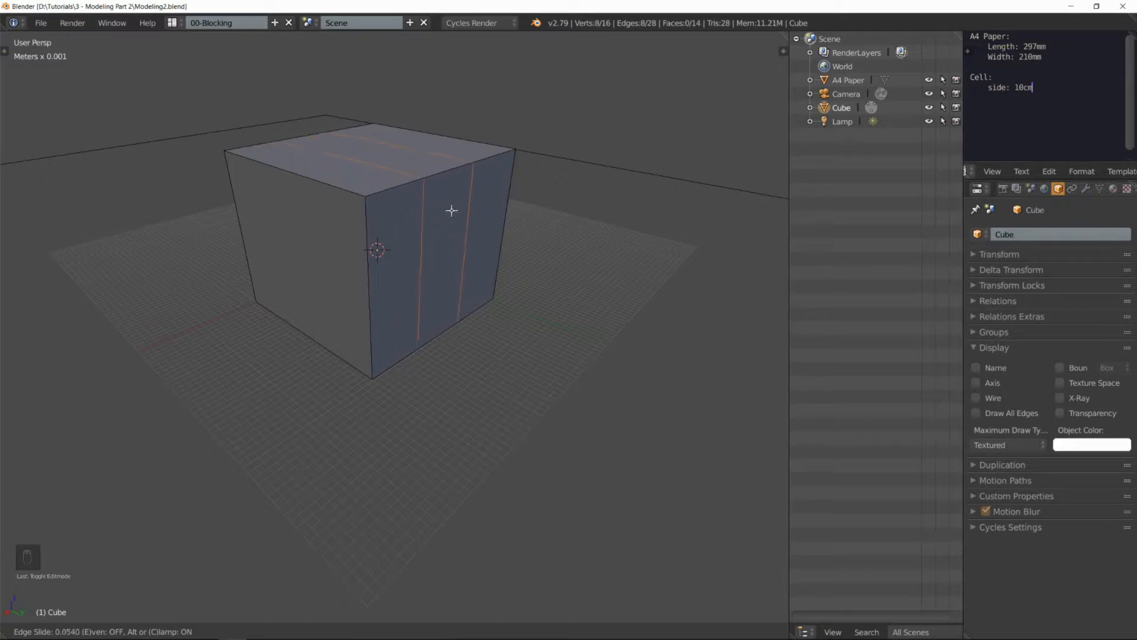
click(451, 211)
Step: Examine the three segments of the cube's divided upper edge by selecting them one by one and together
middle_drag(518, 215, 388, 228)
right_click(375, 221)
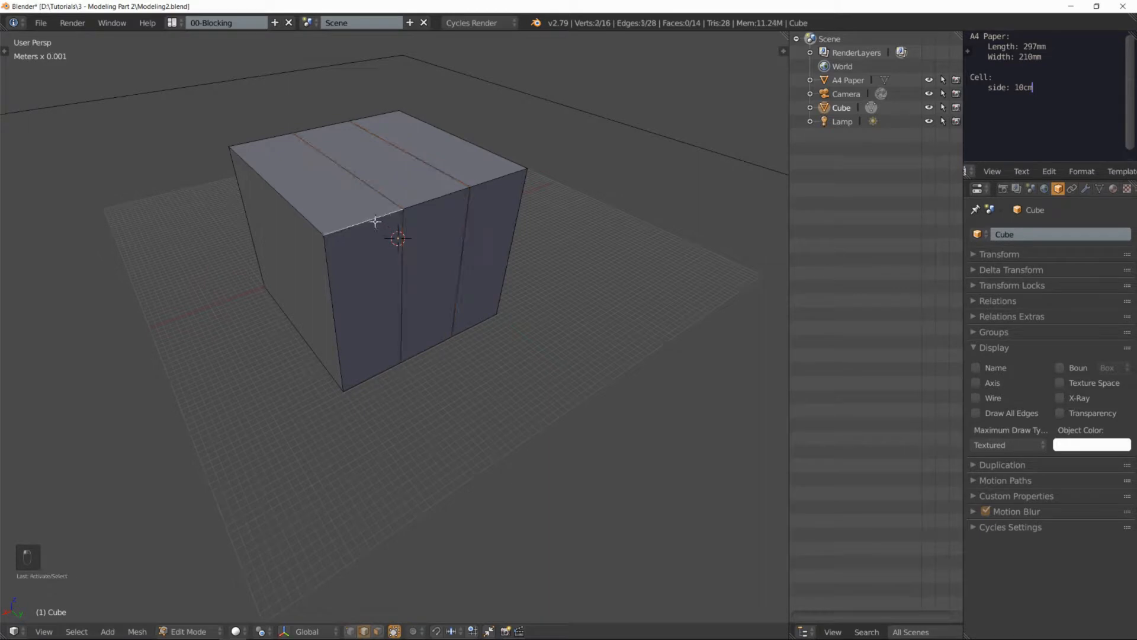
right_click(436, 201)
right_click(497, 185)
right_click(454, 194)
right_click(384, 217)
right_click(421, 205)
right_click(486, 183)
middle_drag(438, 205, 464, 186)
shift+right_click(439, 184)
shift+right_click(390, 203)
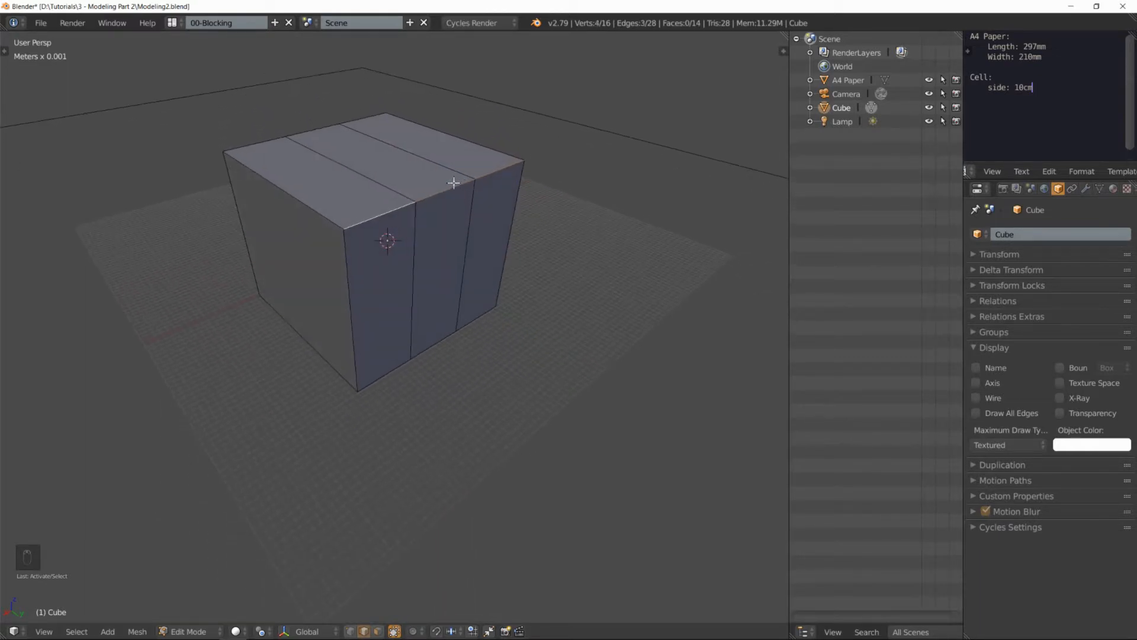
Step: Raise the loop cut's number of cuts to 4, and set it back to 2
key(F6)
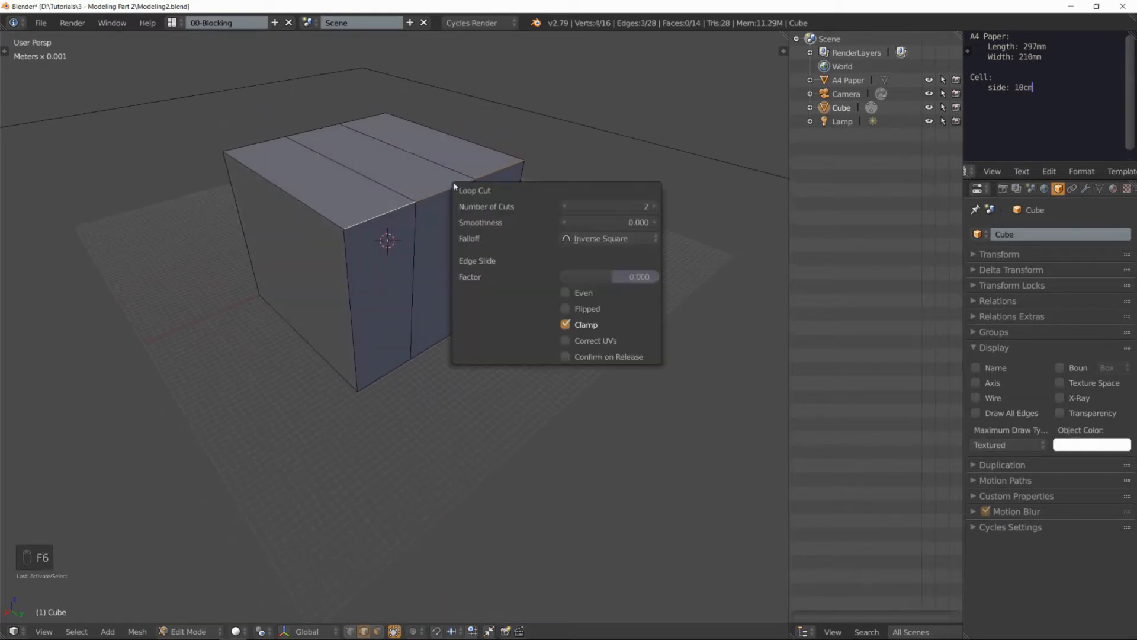
click(656, 207)
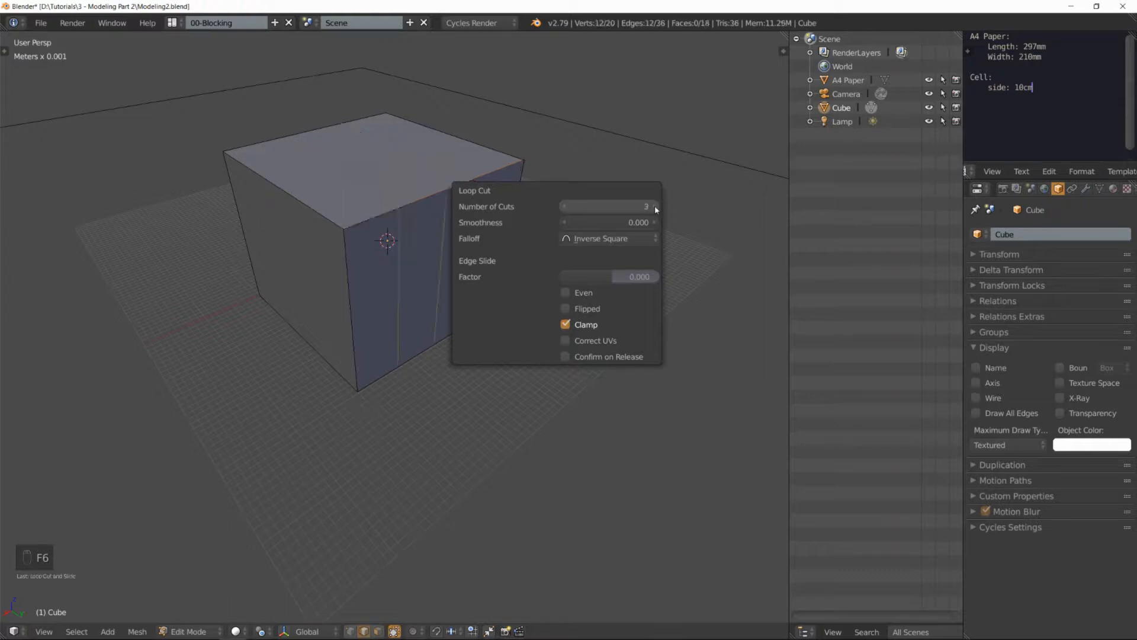
click(565, 208)
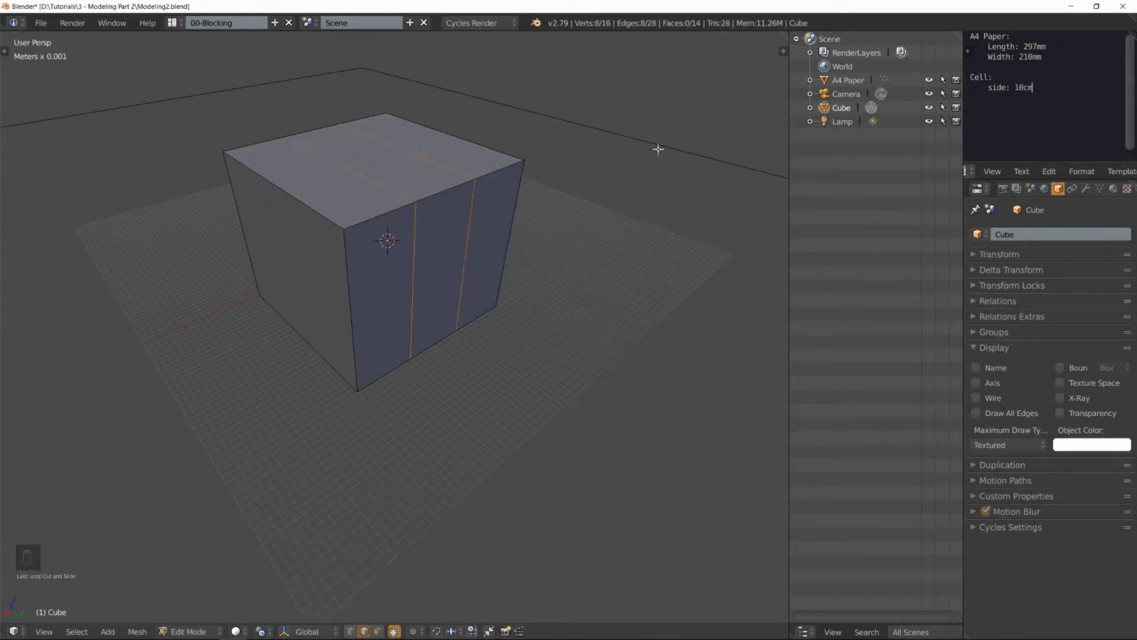
Step: Select the two inner edges across the top face and move them up about 1.5 cm along global Z into a roof
mouse_move(599, 178)
middle_down()
mouse_move(520, 158)
mouse_move(594, 178)
middle_up()
right_click(383, 181)
shift+right_click(411, 156)
middle_drag(419, 173, 419, 224)
scroll(418, 179, down, 2)
scroll(419, 224, up, 2)
scroll(419, 224, down, 1)
scroll(421, 223, up, 1)
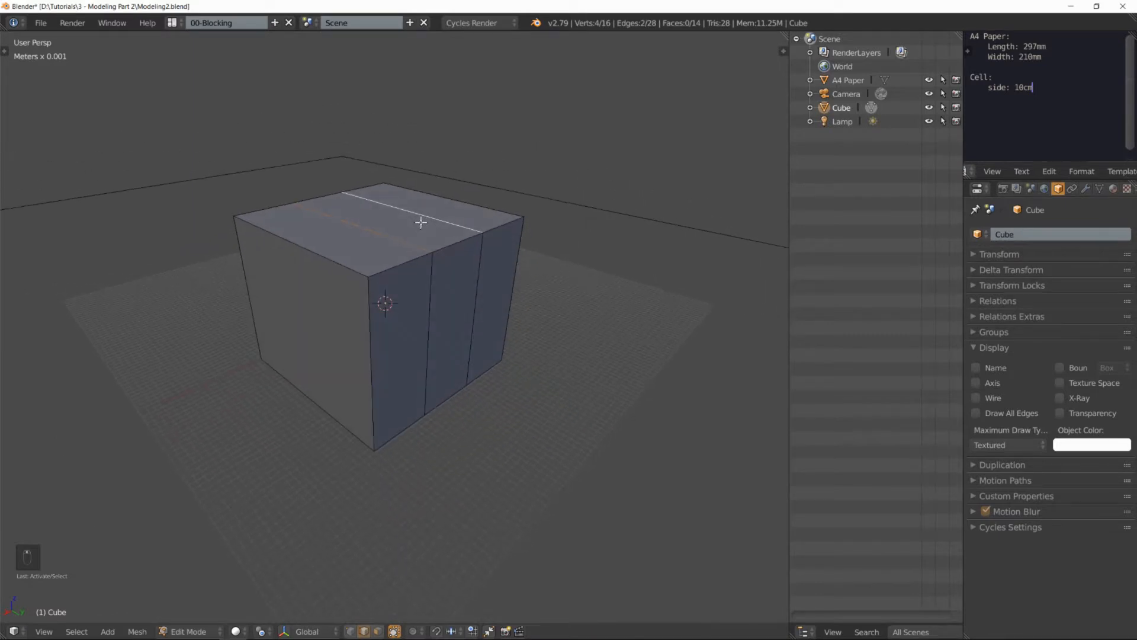
key(g)
key(z)
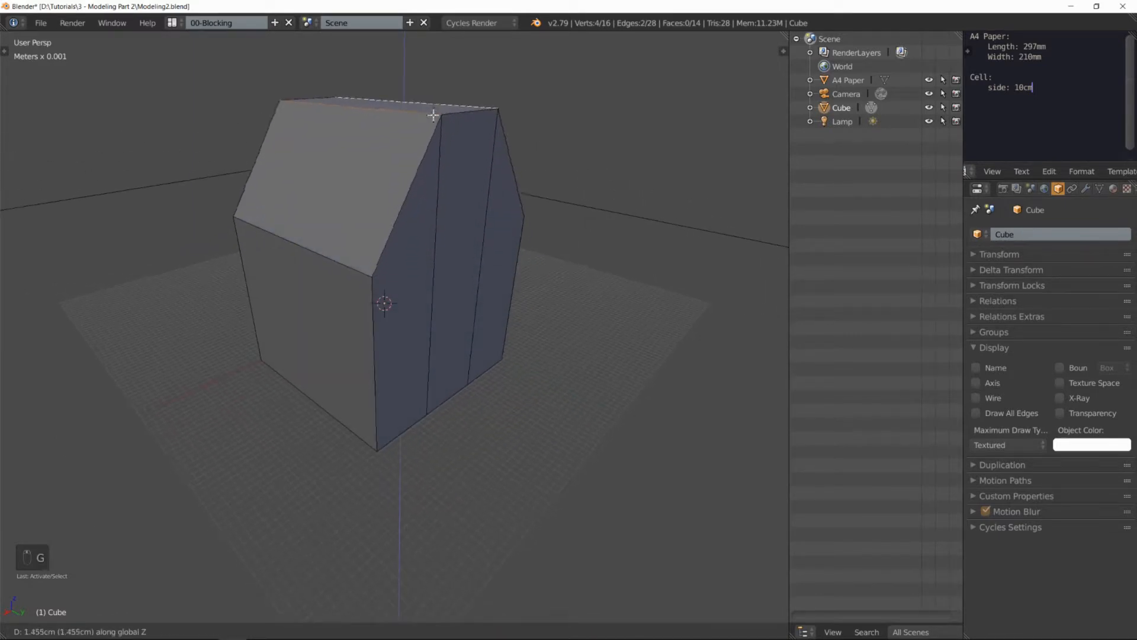
click(436, 95)
mouse_move(505, 141)
middle_down()
mouse_move(432, 140)
mouse_move(332, 183)
mouse_move(489, 146)
middle_up()
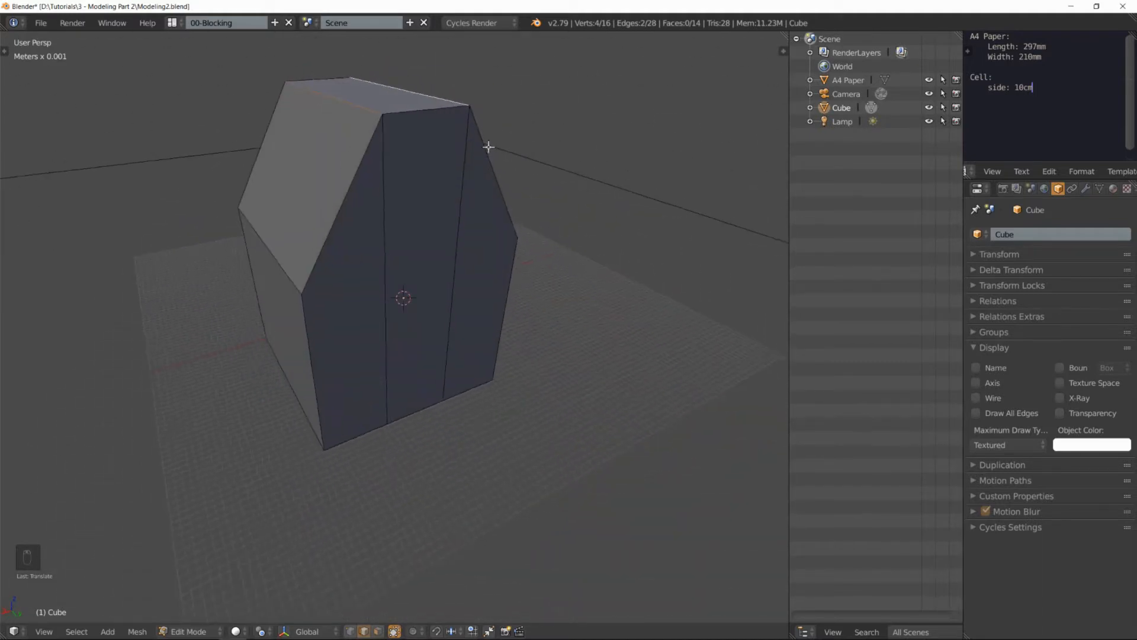
Step: Inspect the house shape in Object Mode and return to Edit Mode
scroll(488, 146, down, 3)
key(Tab)
middle_drag(541, 183, 421, 224)
key(Tab)
scroll(394, 220, up, 3)
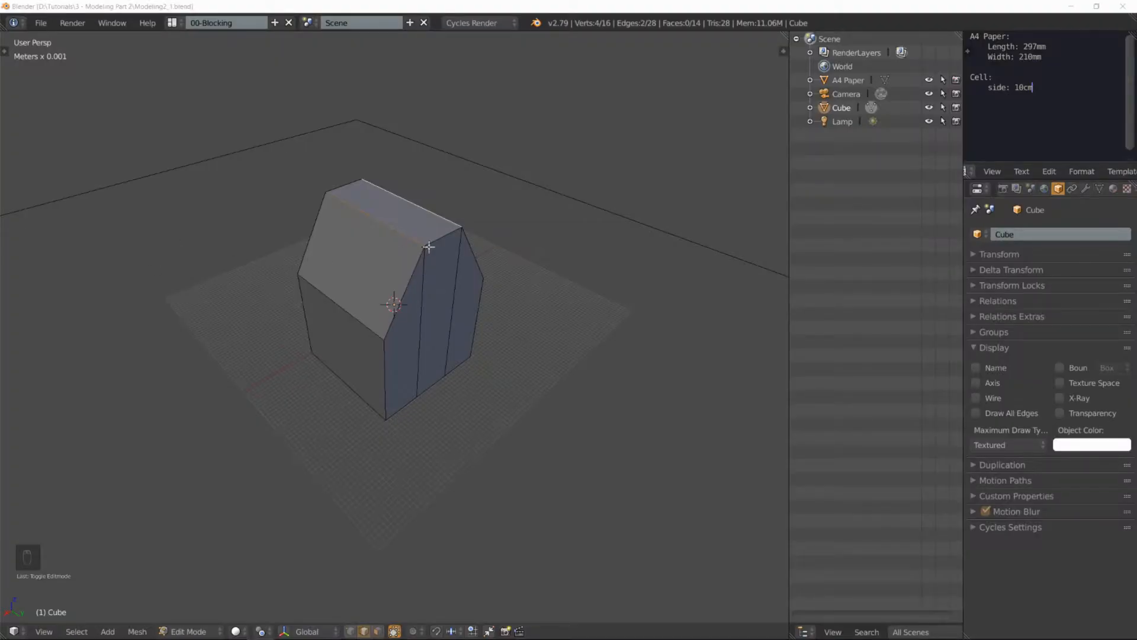
Step: Add one centered loop cut through each of the two sloping roof sides
right_click(413, 274)
key(ctrl+r)
click(409, 276)
right_click(410, 276)
middle_drag(492, 272, 455, 266)
right_click(448, 265)
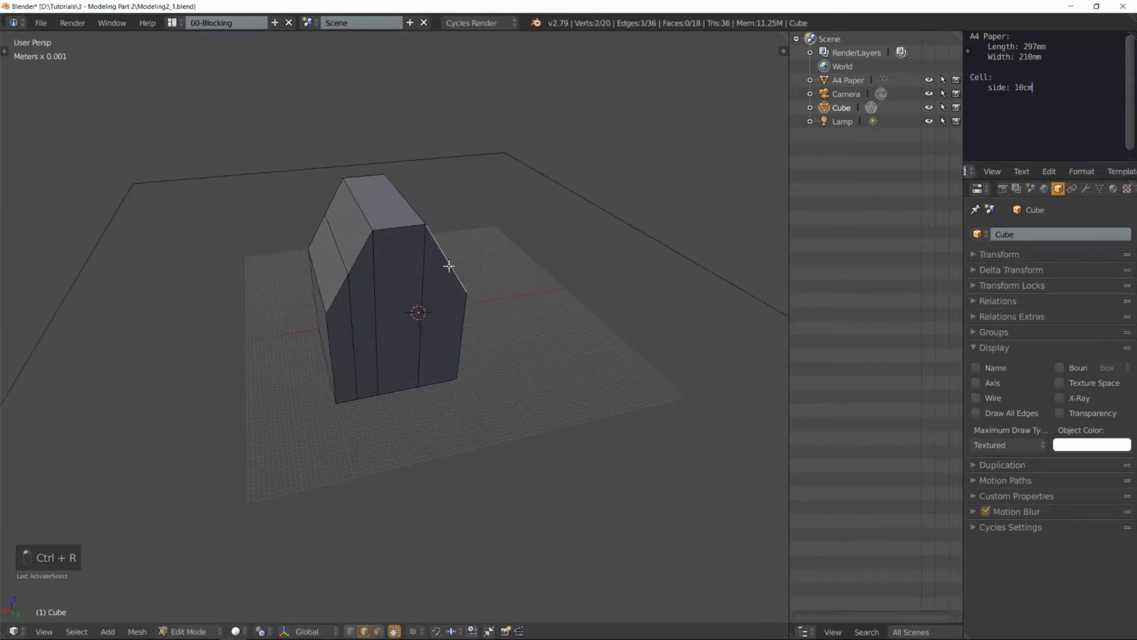
key(ctrl+r)
click(451, 265)
right_click(453, 270)
Step: Select the middle edges of both roof slopes and move them up about 4.7 mm along global Z to round the roof
right_click(345, 263)
middle_drag(479, 243, 412, 236)
shift+right_click(409, 254)
key(g)
key(z)
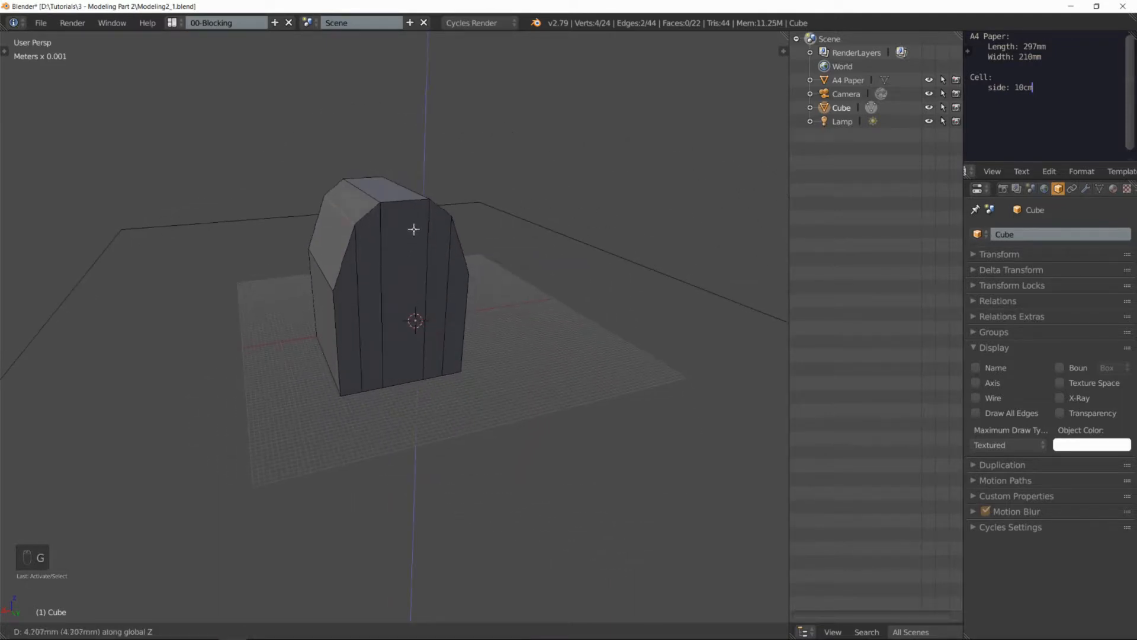
click(413, 230)
Step: In face select mode, select the rectangular wall face below the roof slope and inset it to a window-sized rectangle
middle_drag(394, 218, 441, 197)
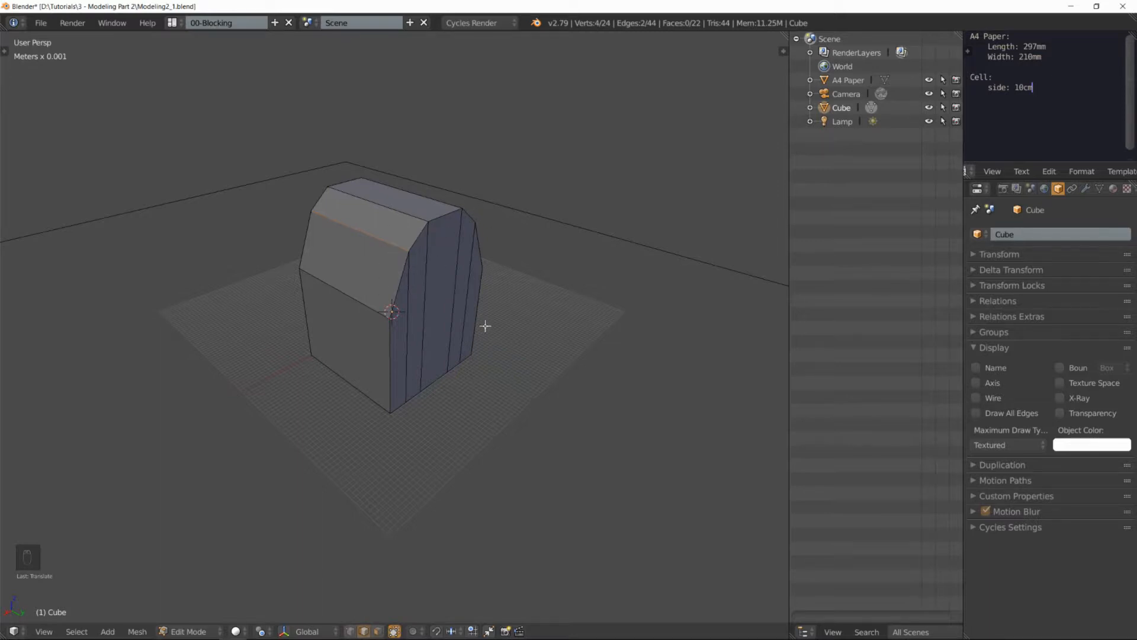
middle_drag(495, 286, 446, 254)
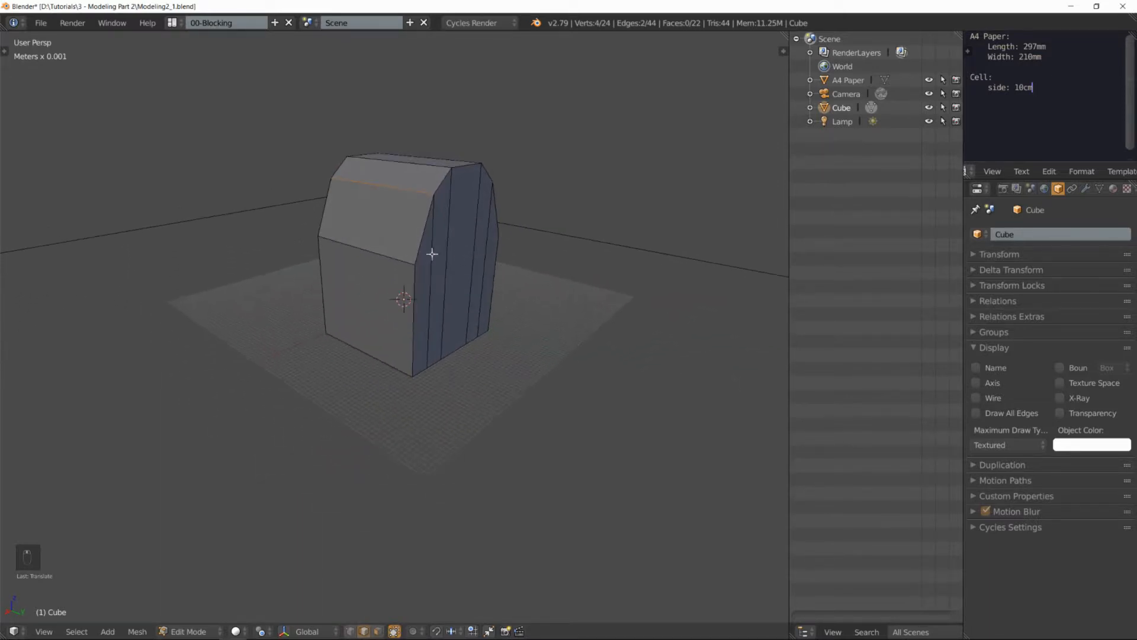
scroll(432, 252, up, 2)
key(ctrl+Tab)
click(381, 272)
right_click(381, 299)
middle_drag(381, 300, 434, 212)
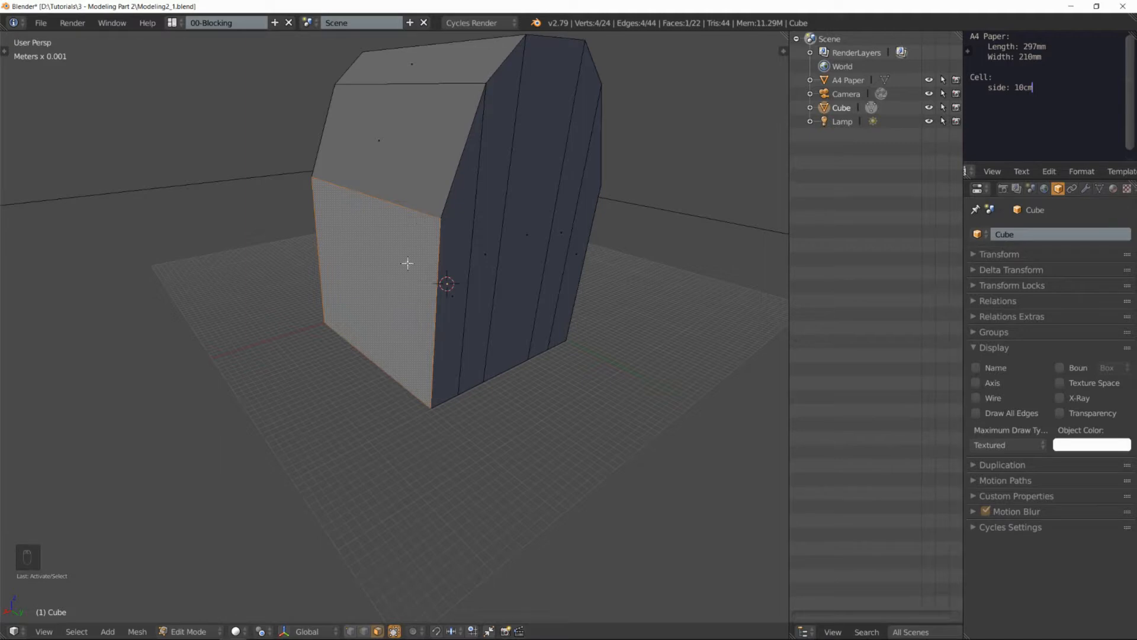
middle_drag(404, 264, 447, 239)
key(i)
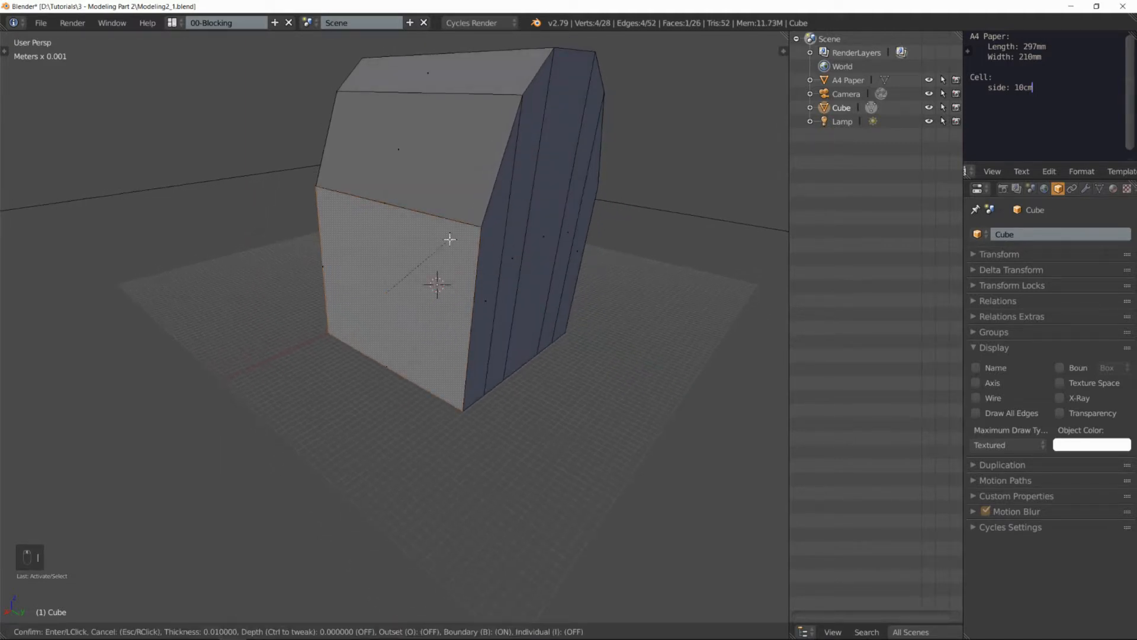
click(415, 264)
Step: Inset the window face again with a thin border and extrude the inner face slightly into the wall
middle_drag(416, 264, 427, 220)
scroll(415, 235, up, 2)
key(i)
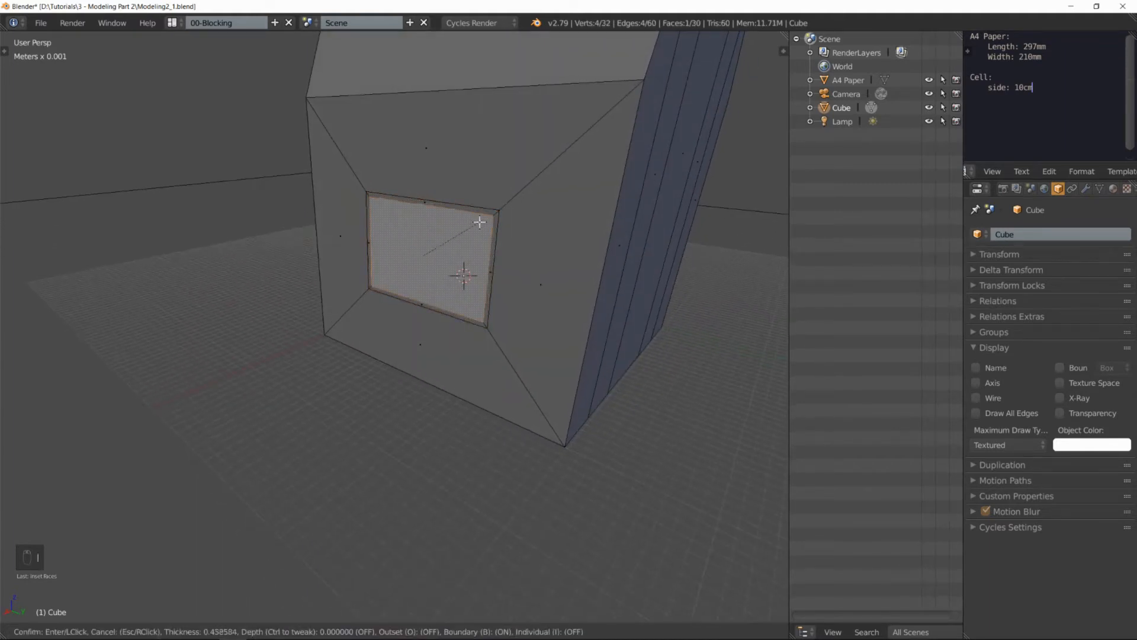
click(477, 224)
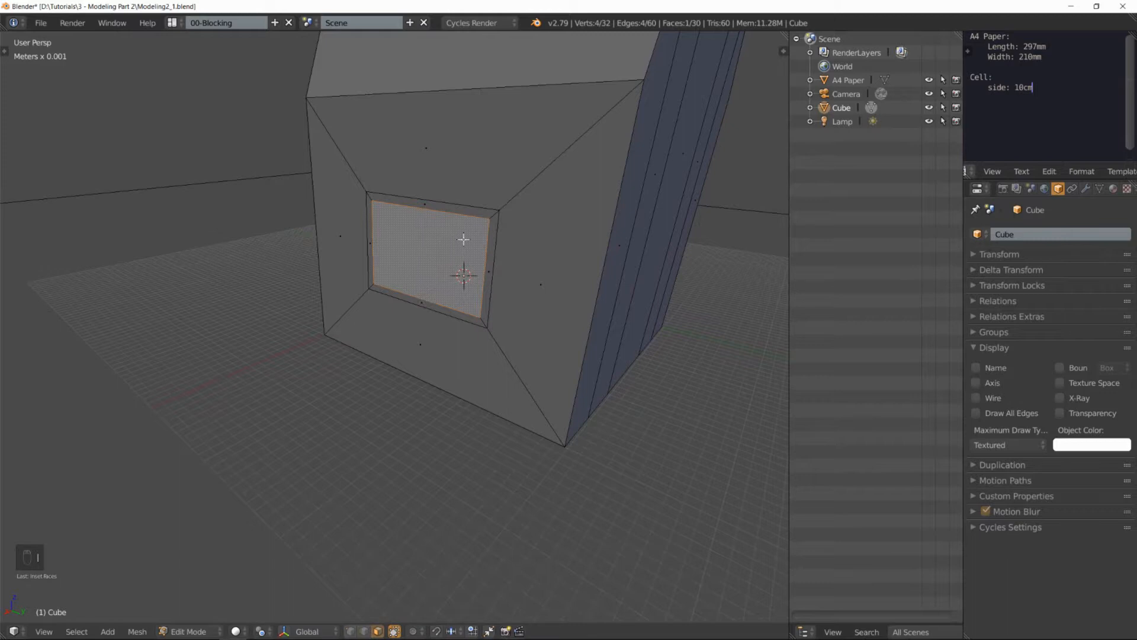
key(e)
click(479, 231)
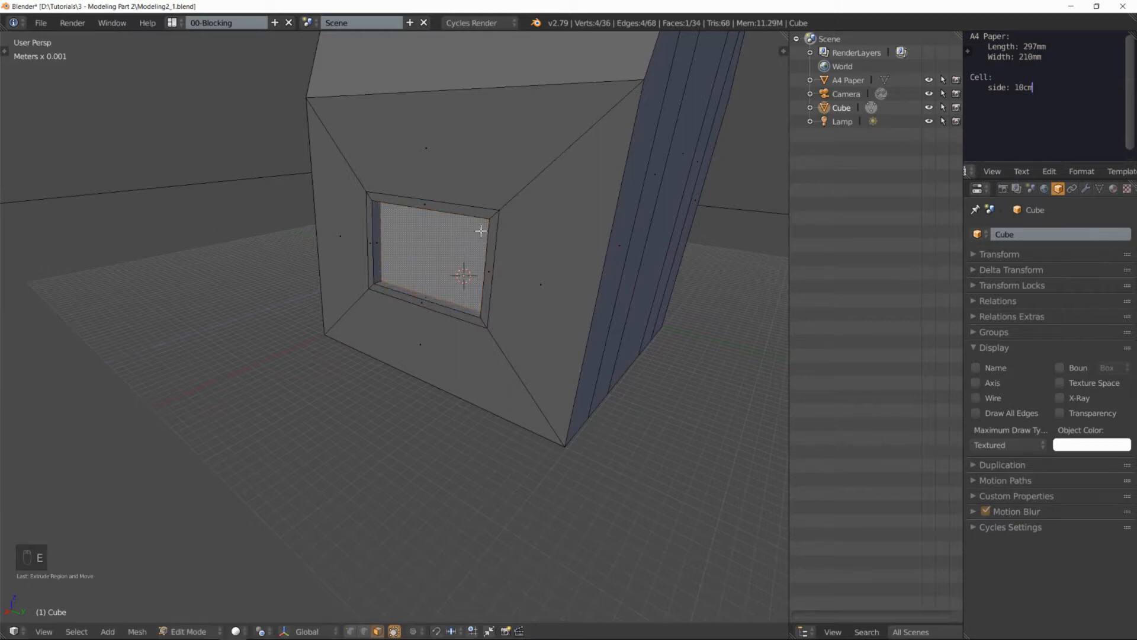
Step: Select the face loop of the window border and extrude it outward about 0.74 mm along its normal as a frame
alt+right_click(492, 220)
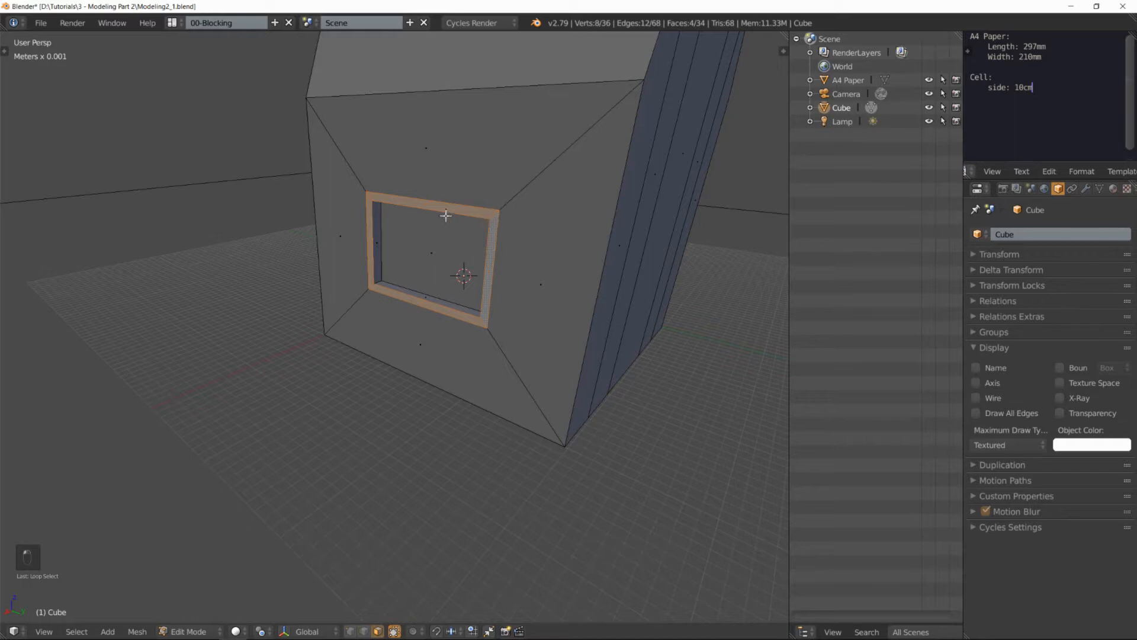
alt+shift+click(431, 202)
scroll(431, 201, down, 6)
middle_drag(431, 201, 550, 229)
scroll(454, 223, up, 5)
alt+click(553, 241)
key(e)
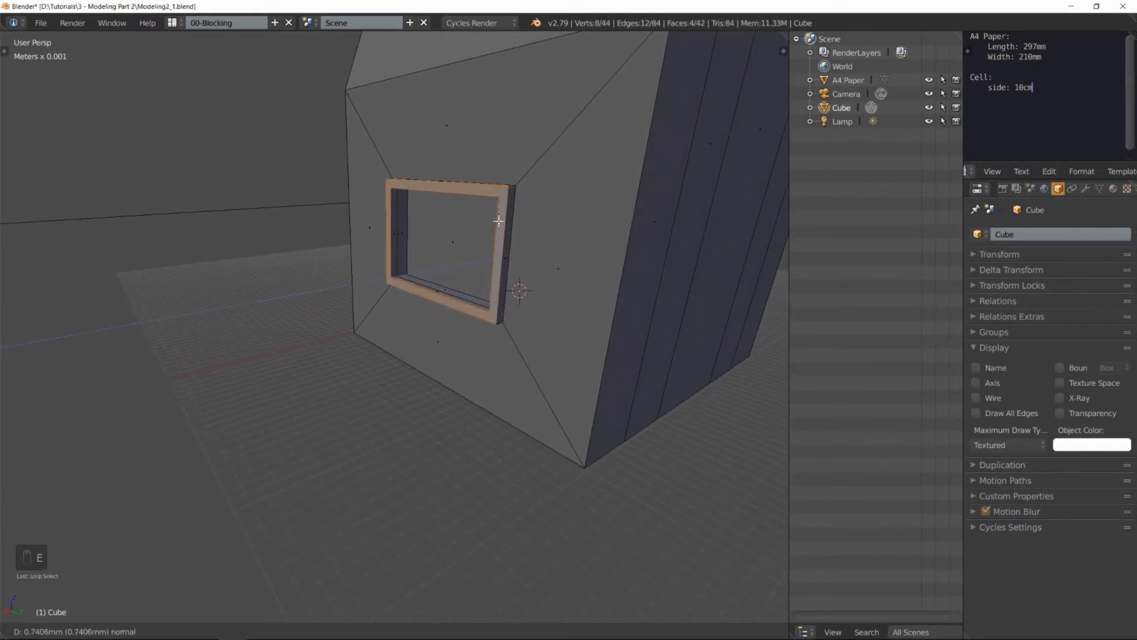
click(498, 221)
Step: In edge select mode, select the window frame's outer front edge loop and bevel it with 3 segments and an offset of about 0.58
middle_drag(462, 201, 464, 243)
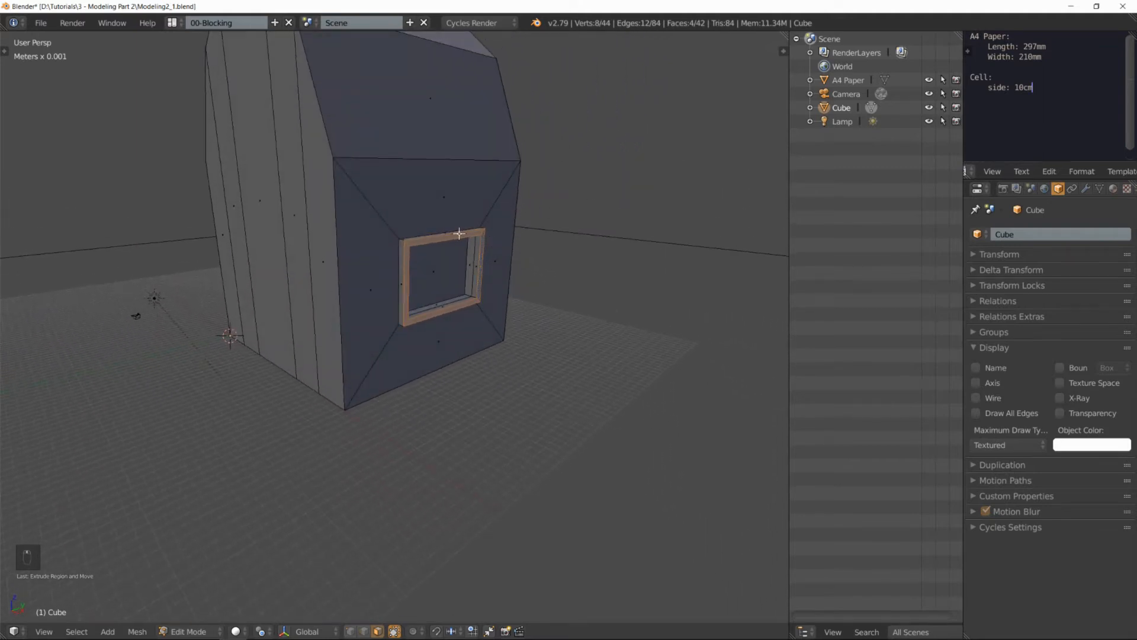
scroll(458, 233, up, 2)
scroll(459, 234, up, 1)
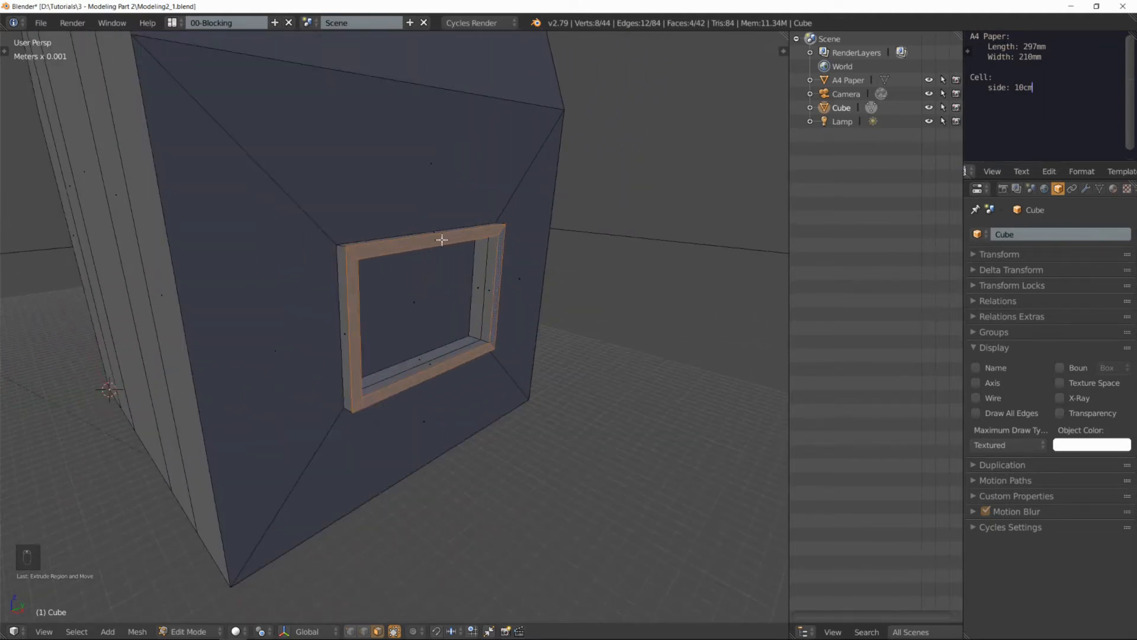
middle_drag(441, 239, 441, 242)
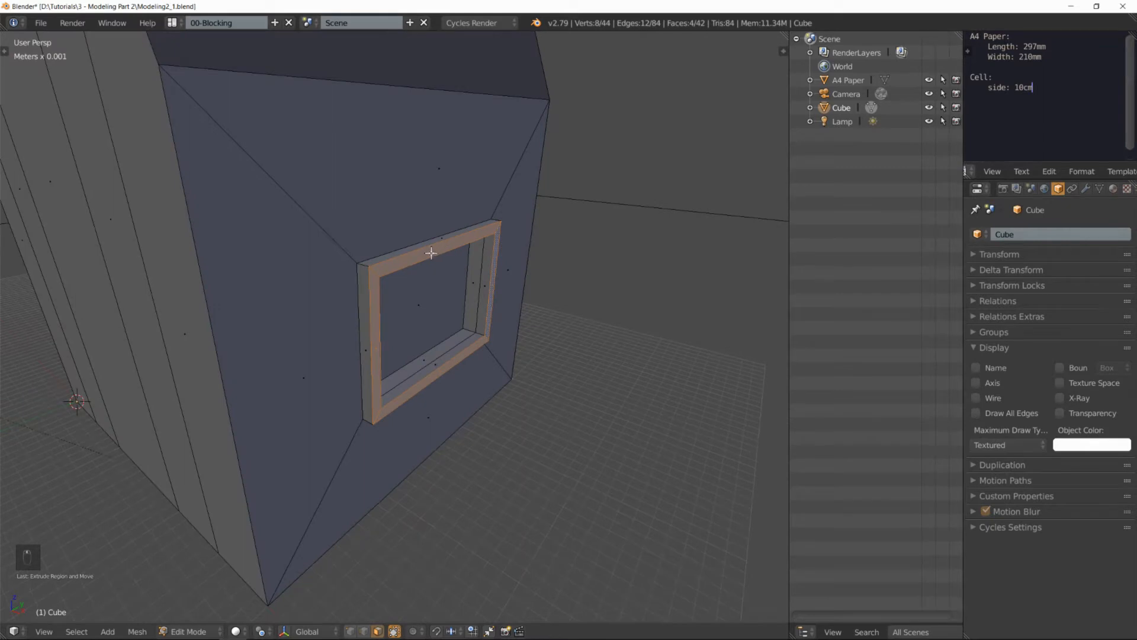
key(ctrl+Tab)
click(418, 242)
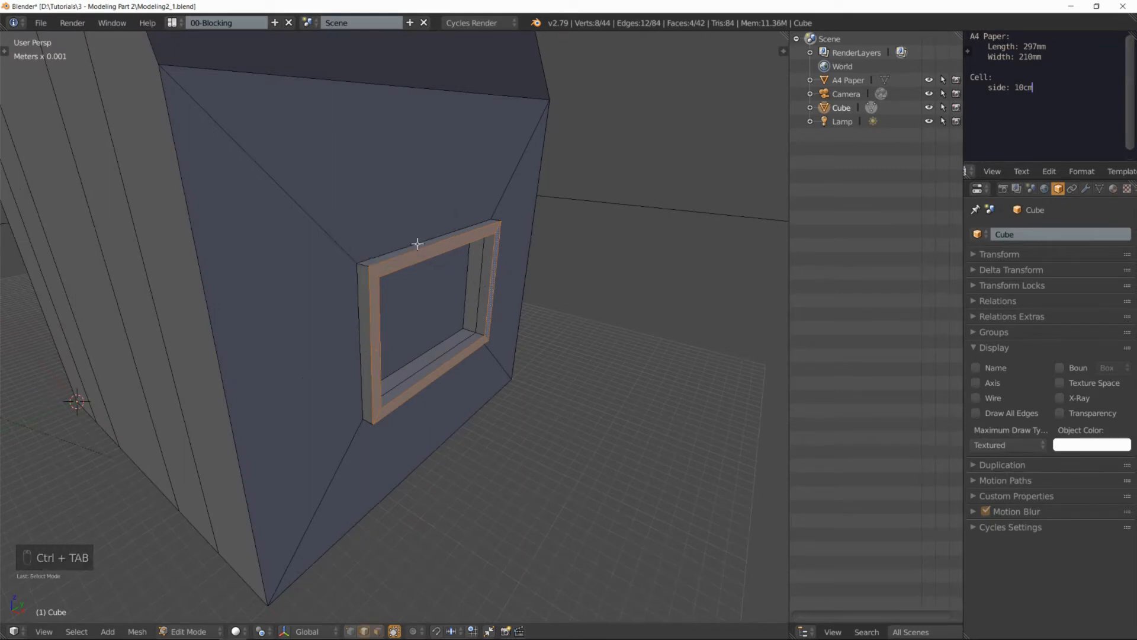
alt+right_click(378, 266)
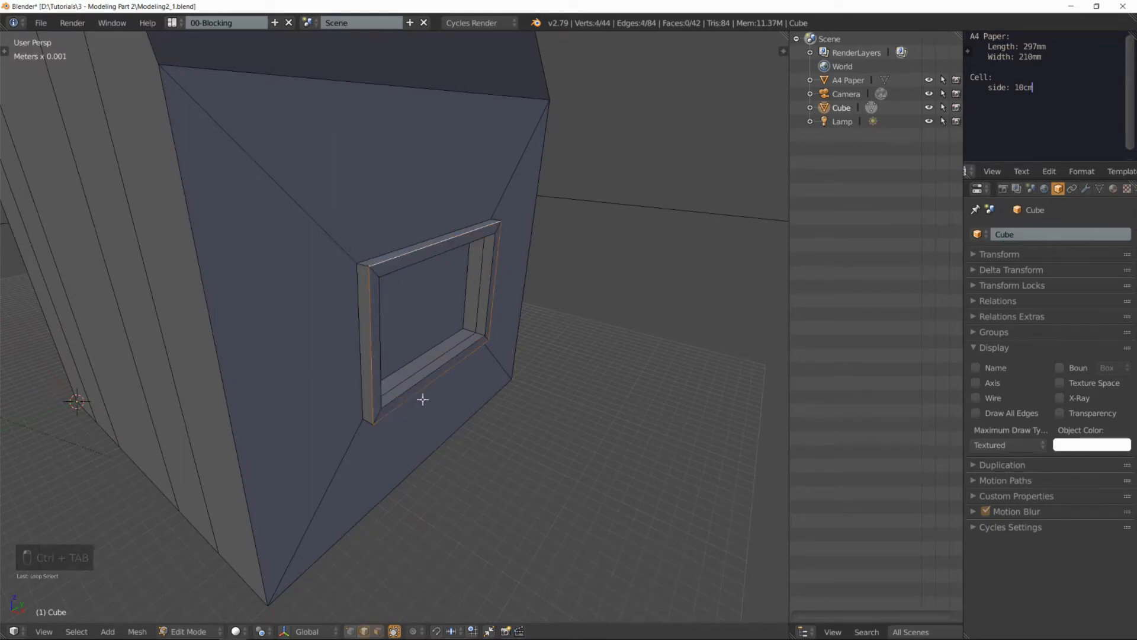
alt+right_click(369, 270)
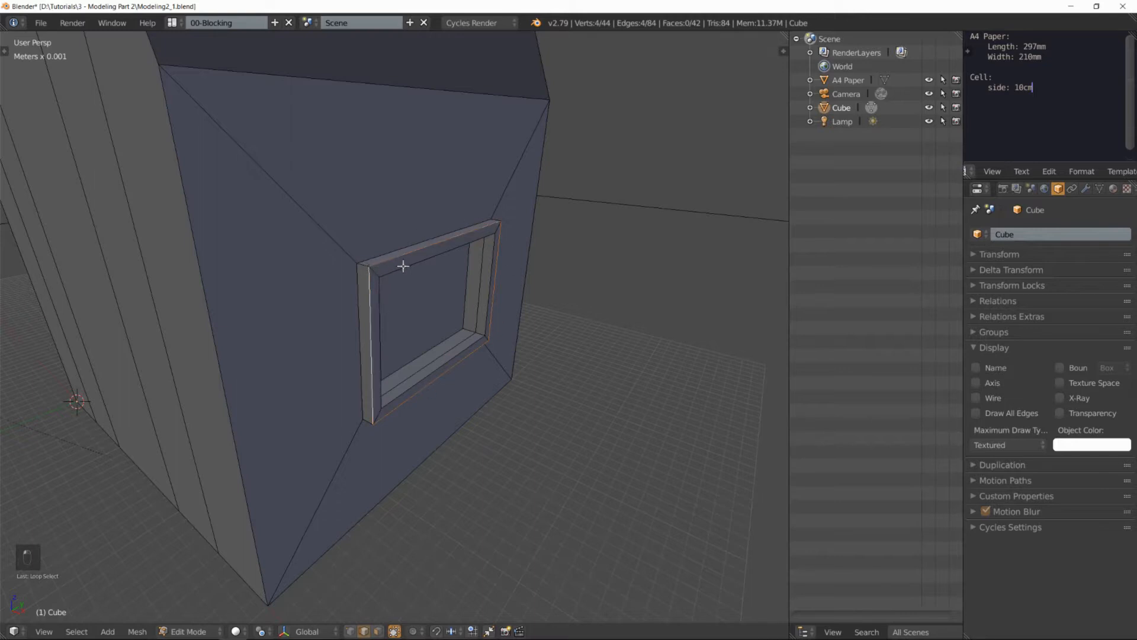
middle_drag(414, 265, 410, 258)
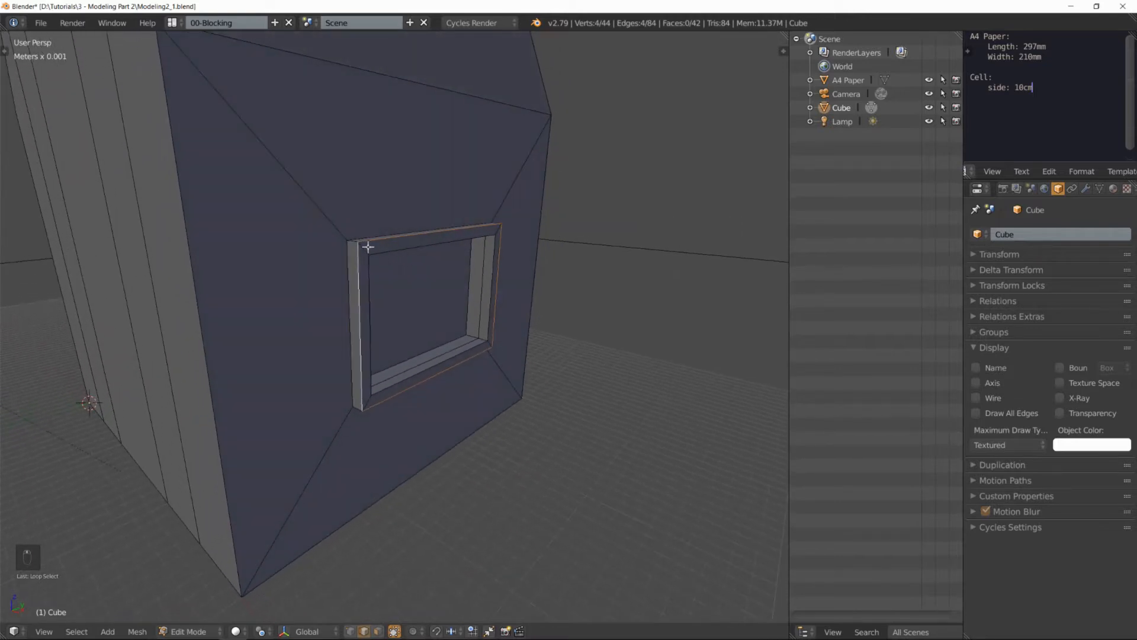
scroll(368, 246, up, 1)
key(ctrl+b)
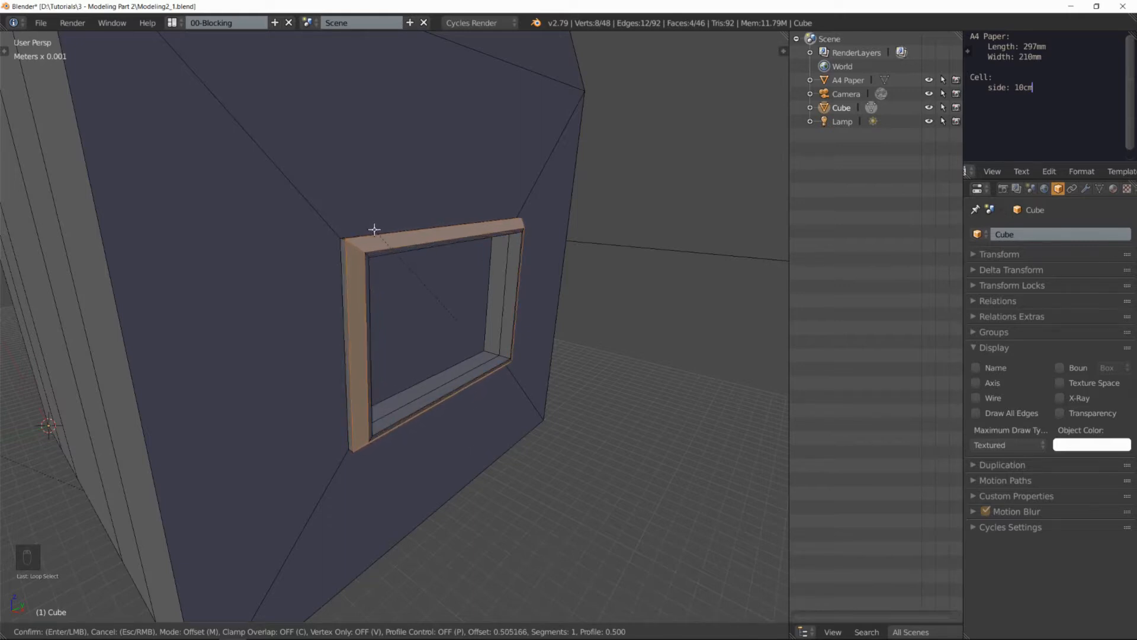
scroll(374, 230, up, 2)
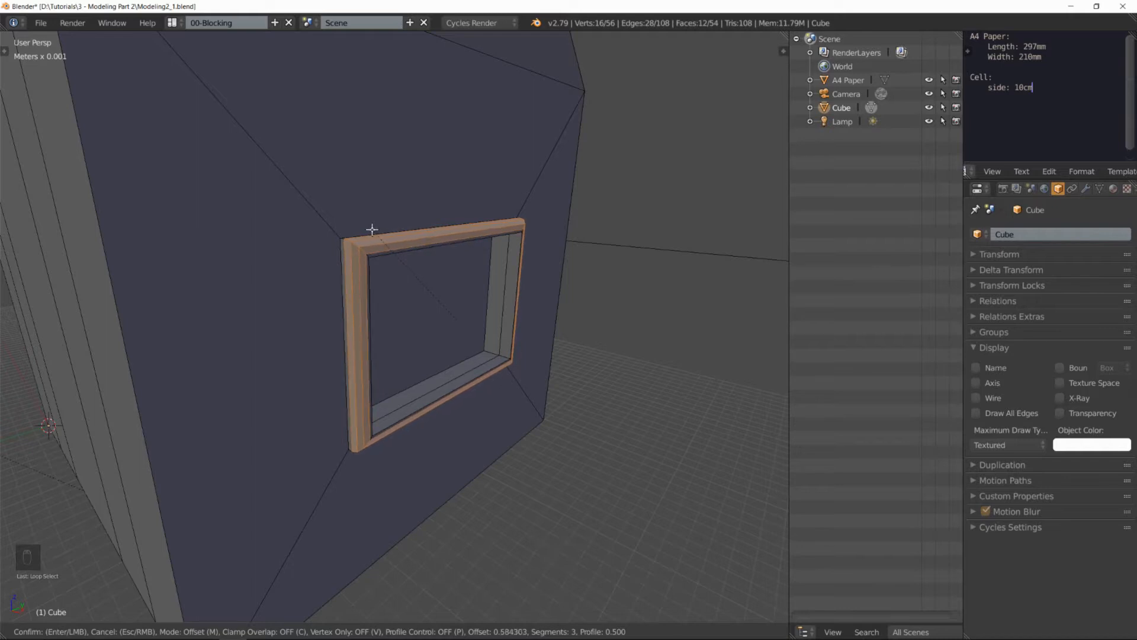
click(372, 229)
Step: Deselect the whole mesh and return to Object Mode to view the finished house
middle_drag(505, 266, 462, 269)
key(a)
scroll(485, 281, down, 2)
key(Tab)
middle_drag(553, 272, 453, 334)
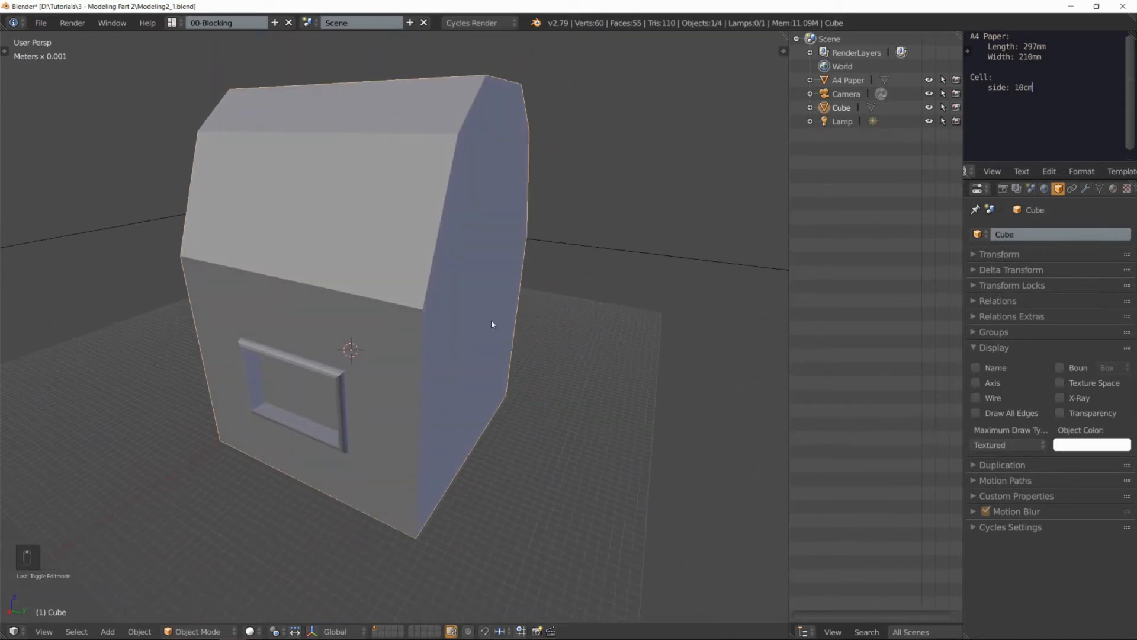
Step: Show the 3D view's properties sidebar and collapse its Transform and Screencast Keys sections
key(n)
scroll(678, 86, up, 3)
click(680, 41)
click(679, 225)
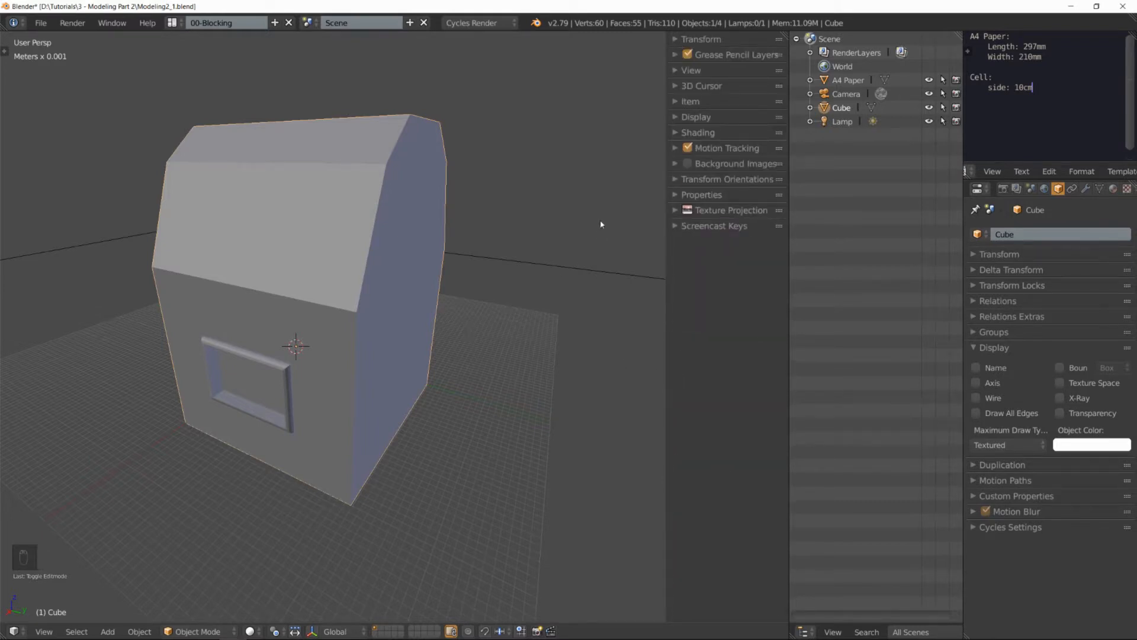
Step: Enable Matcap and Ambient Occlusion in the 3D view's shading settings, then hide the sidebar to view the house
click(676, 134)
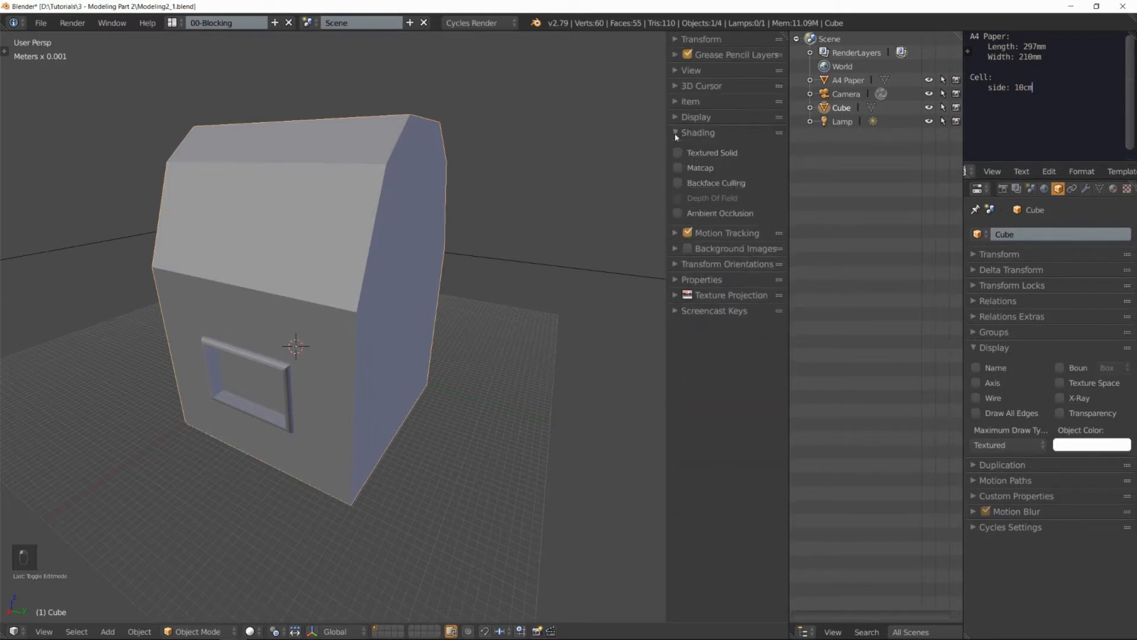
click(679, 168)
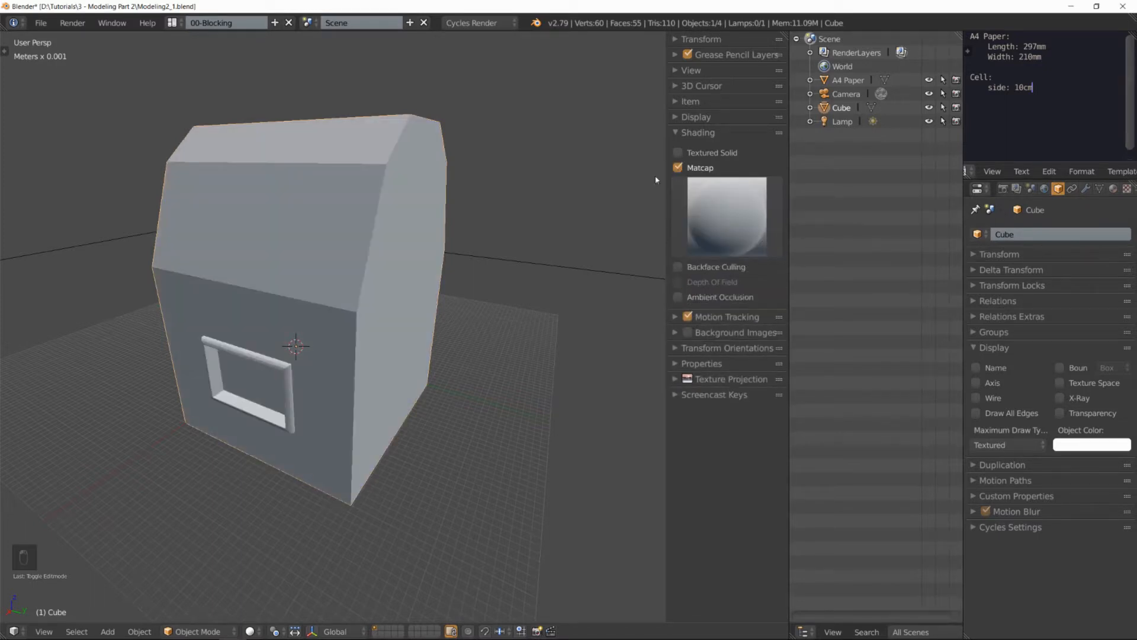
click(678, 297)
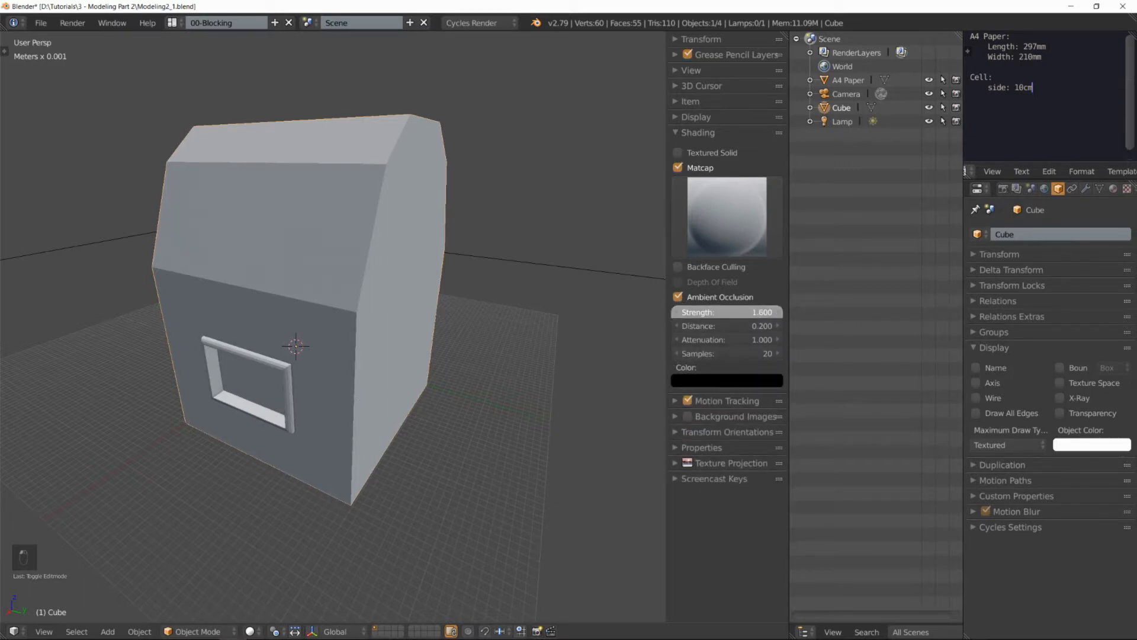
mouse_move(468, 379)
middle_down()
mouse_move(435, 364)
mouse_move(482, 300)
mouse_move(489, 372)
middle_up()
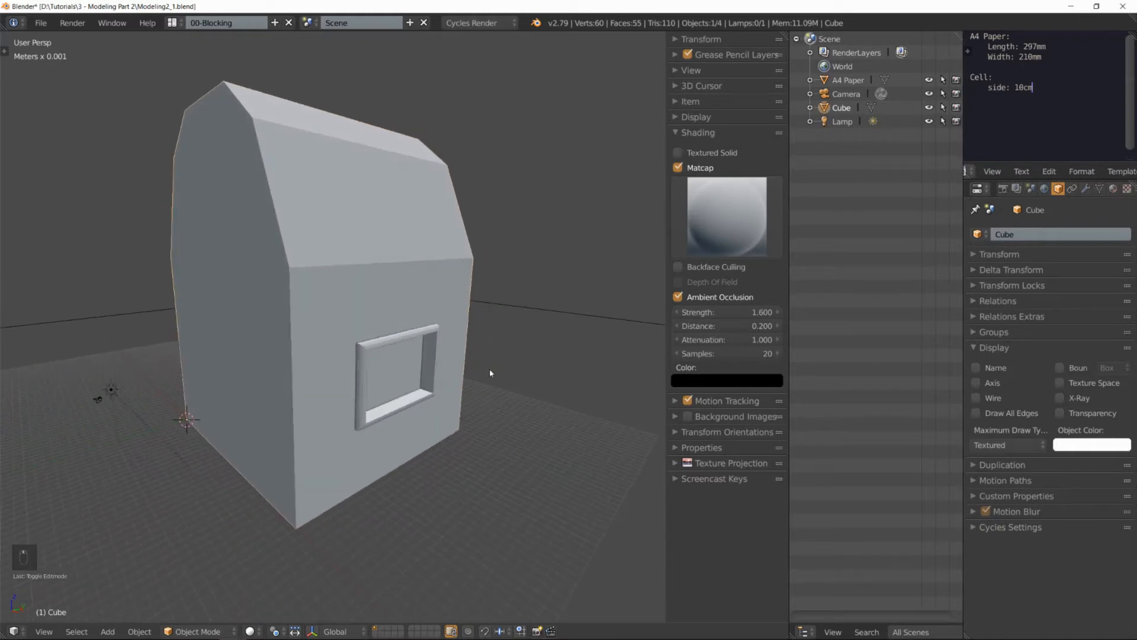
scroll(519, 355, down, 2)
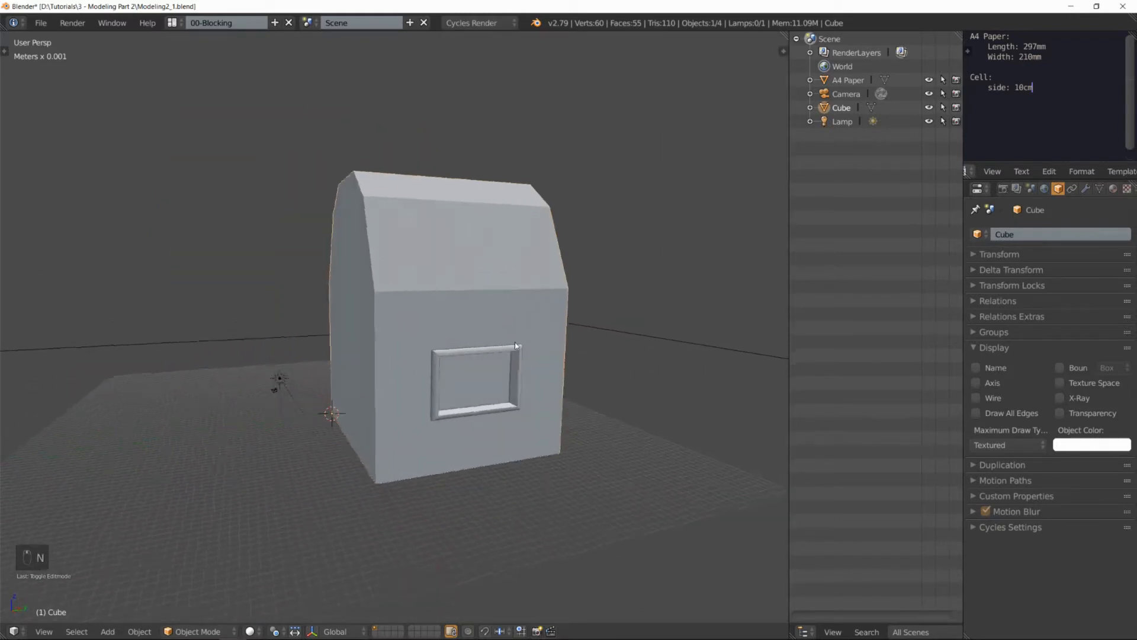
middle_drag(563, 335, 453, 334)
middle_drag(409, 205, 261, 134)
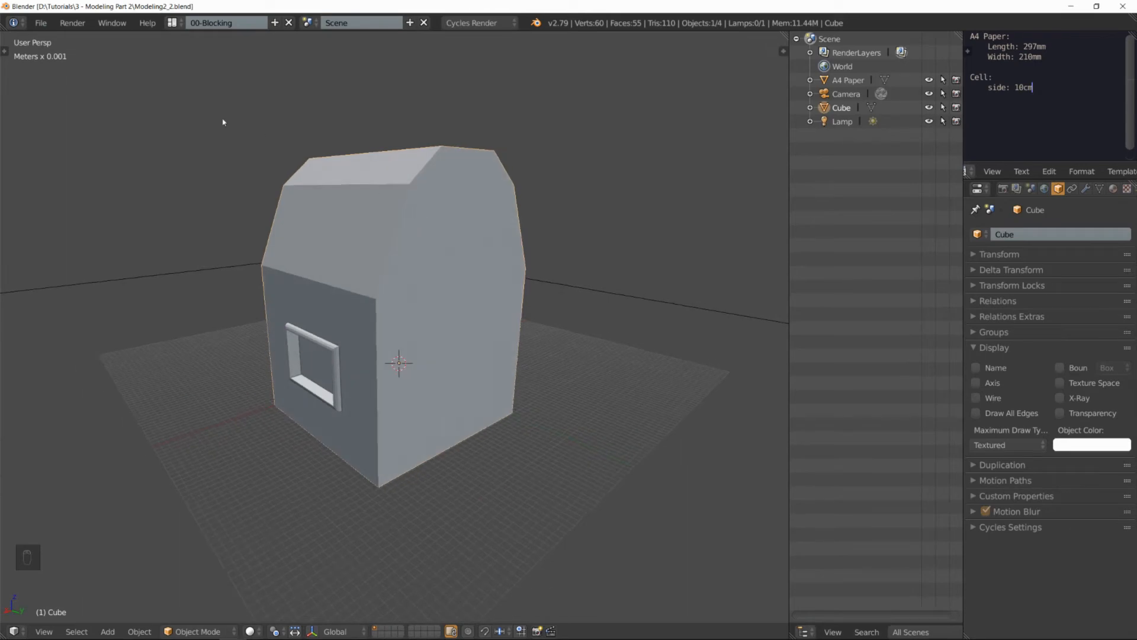
click(41, 23)
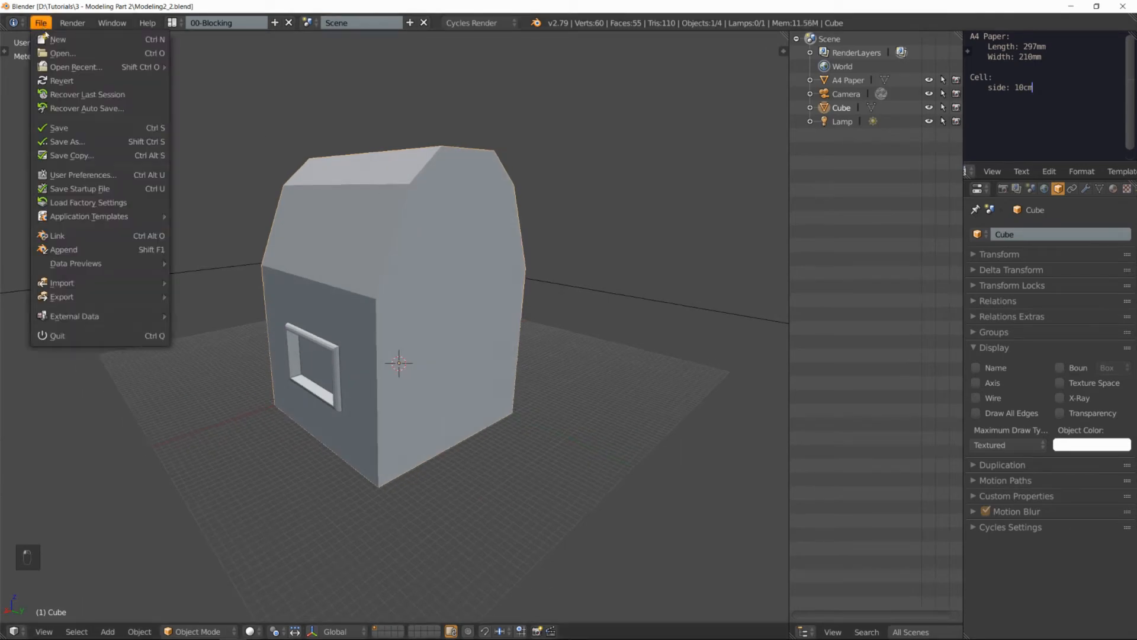
click(67, 142)
click(204, 76)
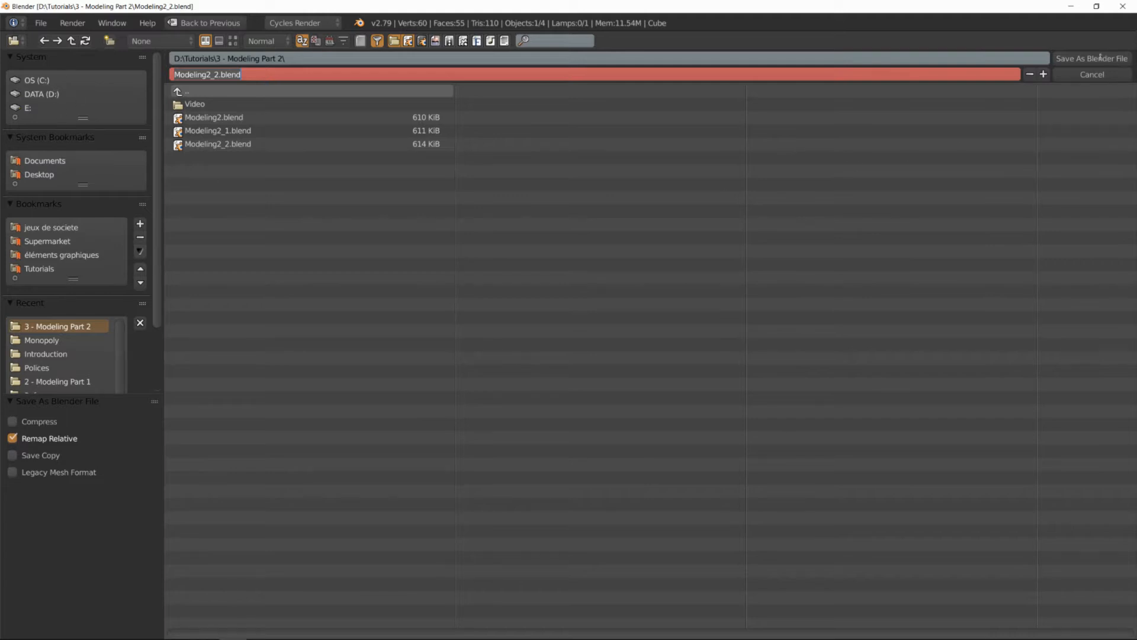
click(1096, 75)
click(1098, 76)
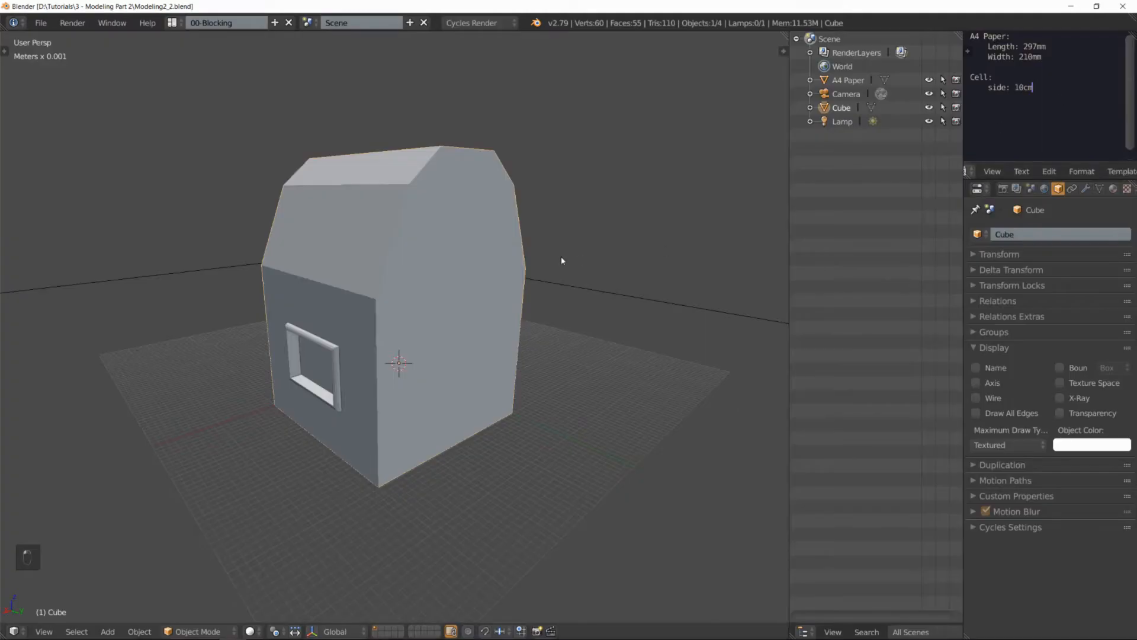
Step: Delete the house object and add a new cube mesh to the scene
key(x)
click(424, 268)
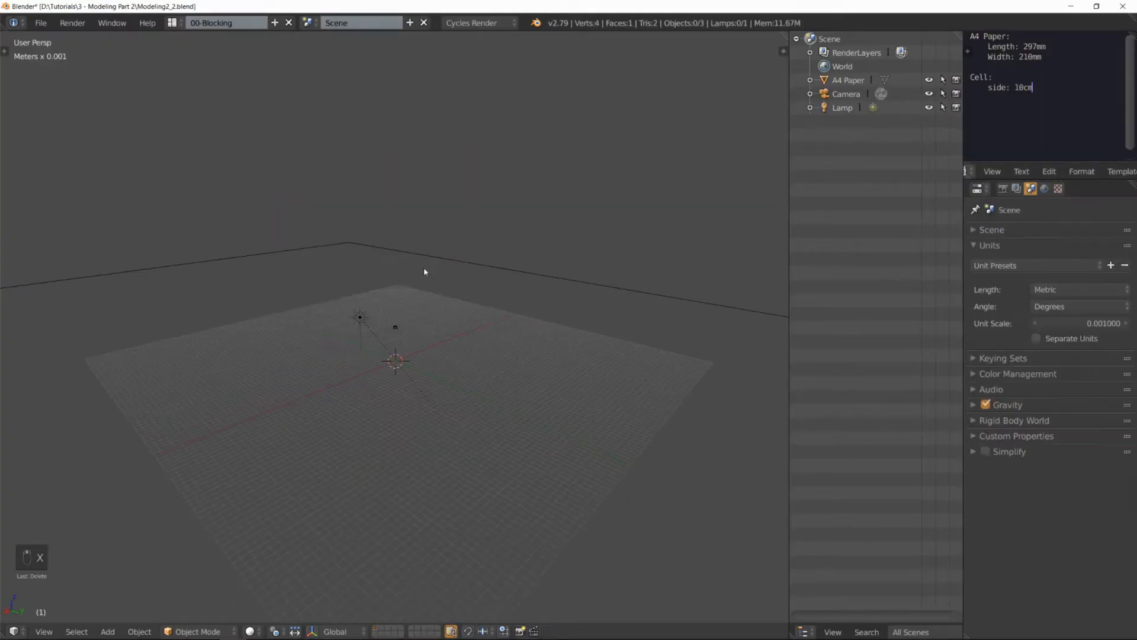
scroll(415, 286, up, 4)
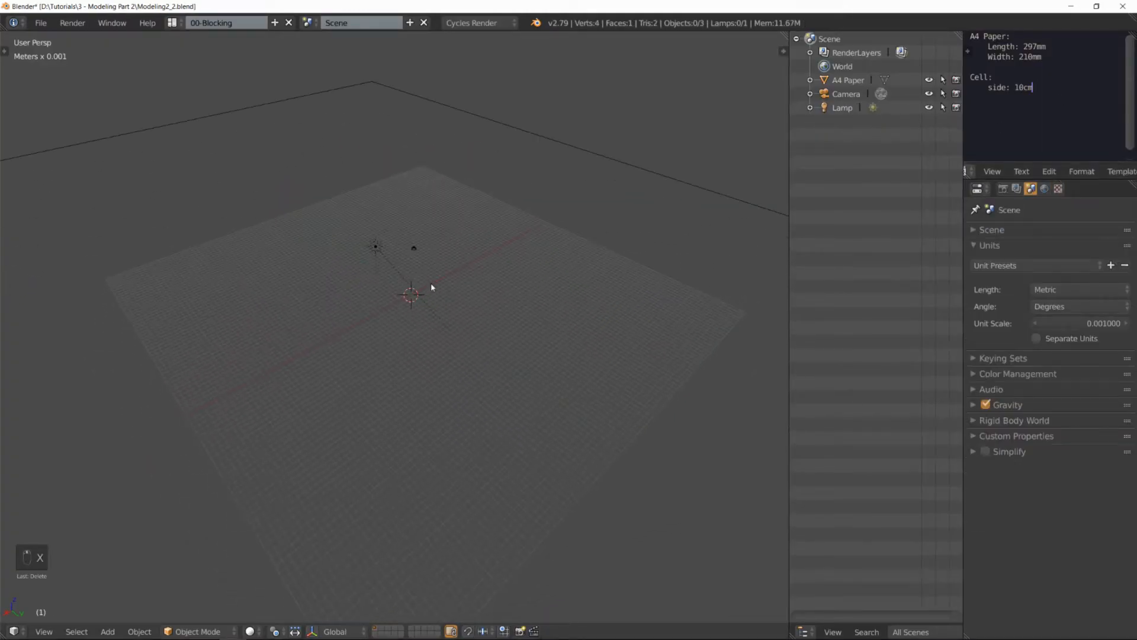
scroll(428, 293, down, 4)
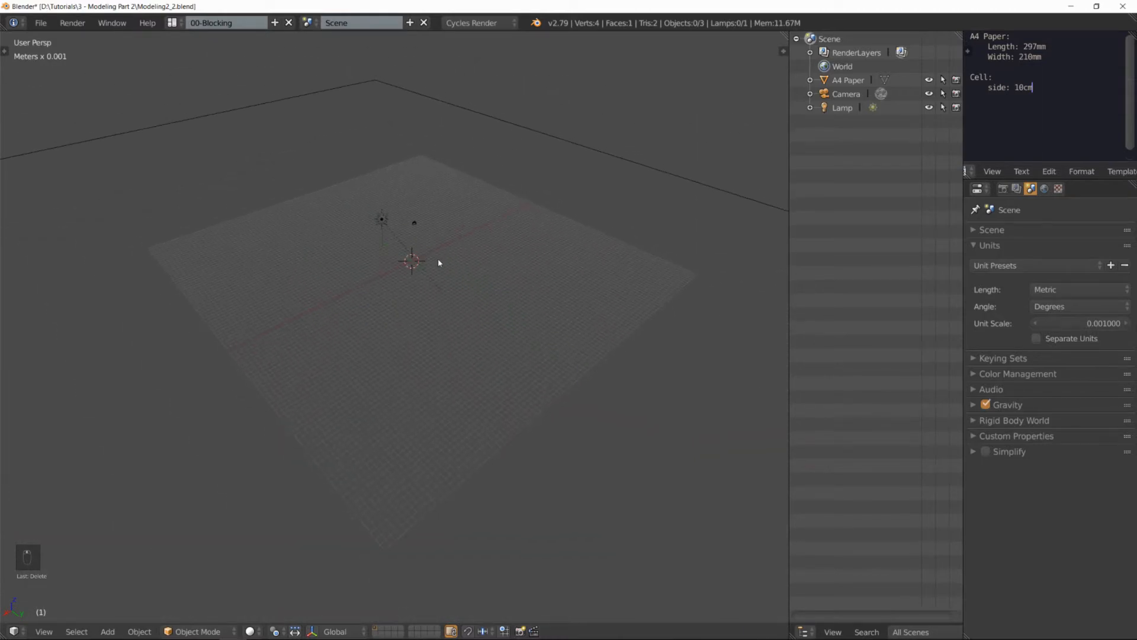
middle_drag(427, 262, 447, 279)
key(shift+a)
mouse_move(444, 279)
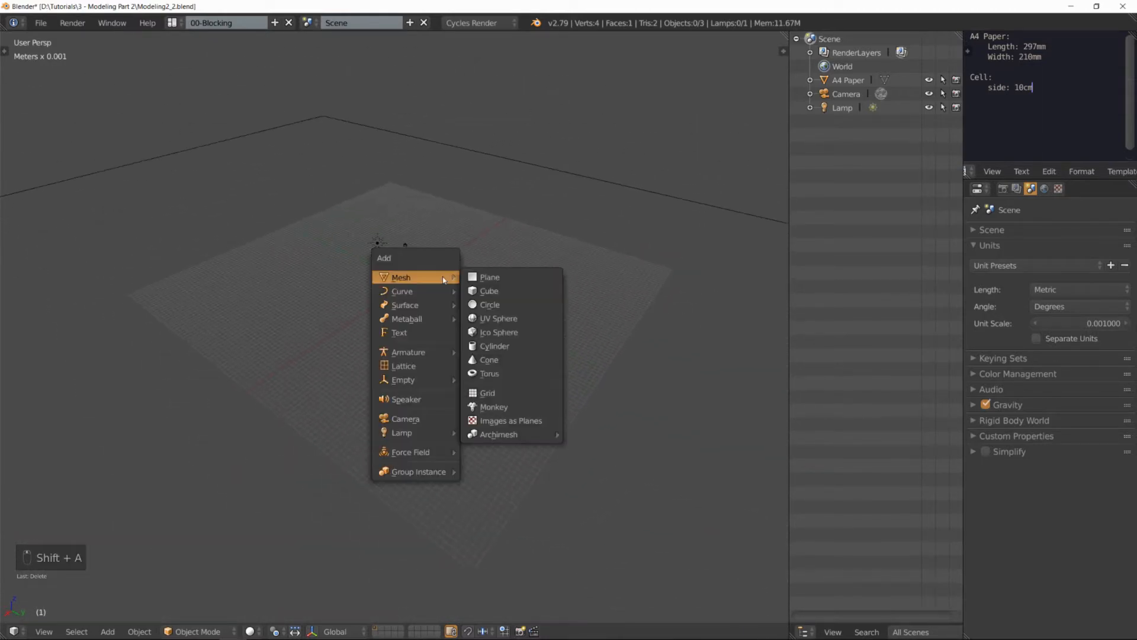
click(490, 291)
Step: Enter Edit Mode on the new cube and scale the whole mesh up freehand to house size
key(Tab)
key(s)
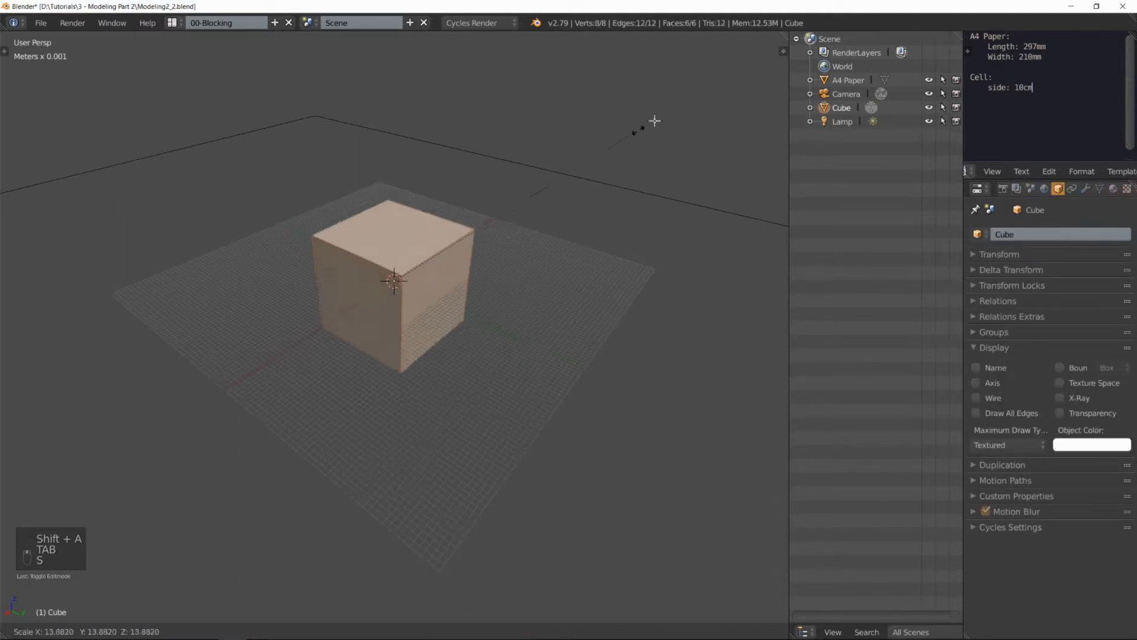
click(734, 75)
Step: Add two centred loop cuts across the cube's top and move the two new top edges up to form the roof
middle_drag(538, 211, 498, 200)
right_click(472, 251)
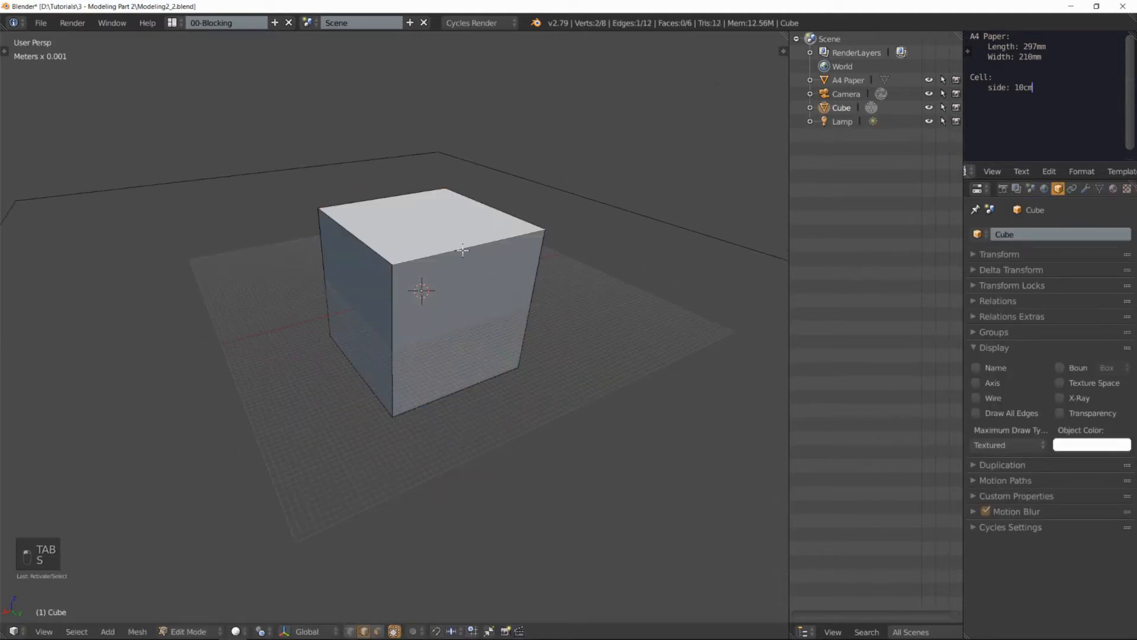
key(ctrl+r)
scroll(451, 246, up, 1)
click(439, 240)
shift+right_click(431, 242)
key(g)
click(466, 151)
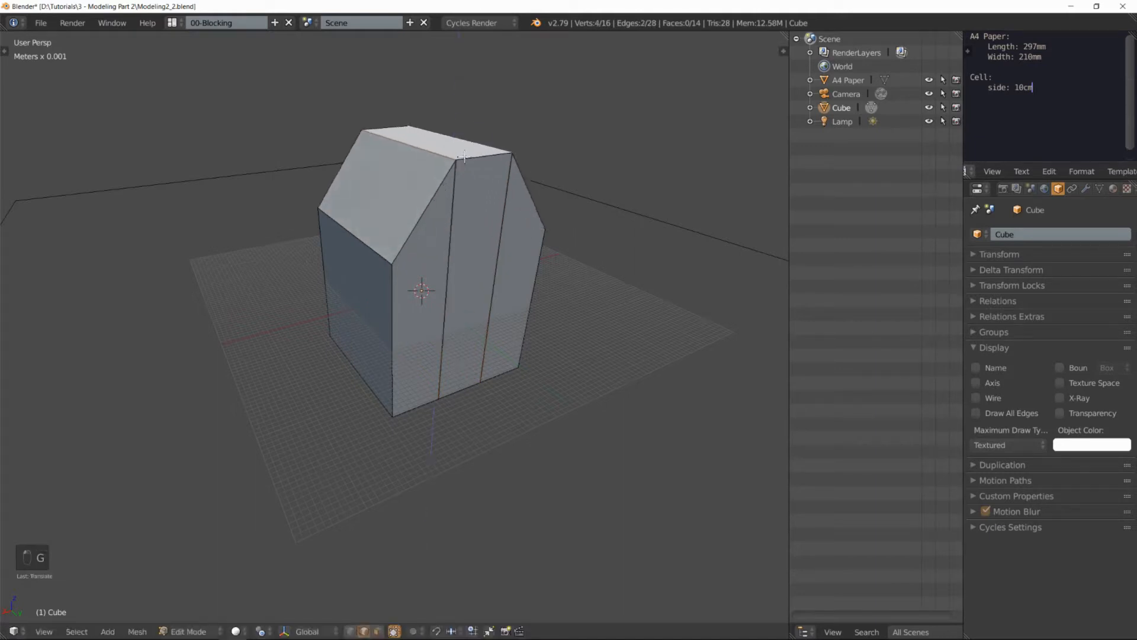
Step: Add one centred loop cut along each of the two roof slopes
alt+right_click(531, 196)
right_click(419, 208)
key(ctrl+r)
click(423, 209)
right_click(426, 209)
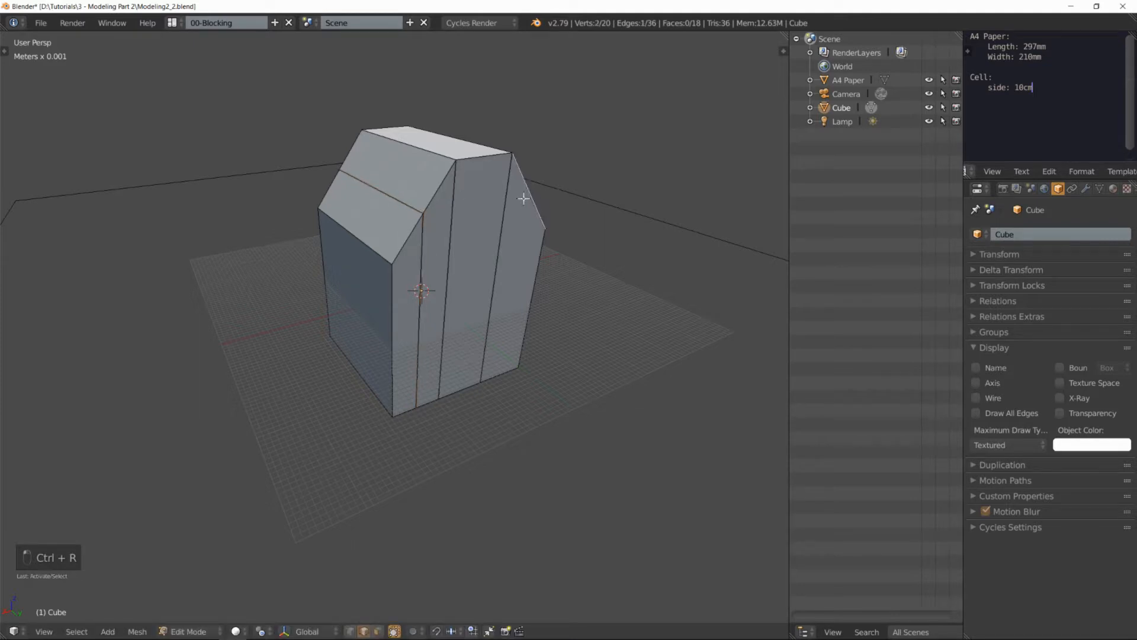
key(ctrl+r)
click(523, 198)
right_click(524, 198)
Step: Select the new middle edges of both roof slopes and move them upward to bulge the roof out
right_click(413, 206)
middle_drag(583, 183, 516, 222)
shift+right_click(548, 208)
key(g)
click(521, 215)
Step: In face select mode, inset the front wall face for the window opening and inset it again for a thin border
key(ctrl+Tab)
click(366, 315)
right_click(364, 305)
key(i)
click(368, 300)
key(i)
click(359, 308)
Step: Extrude the window border's face loop outward as a frame and extrude the inner window face into the wall
alt+right_click(367, 296)
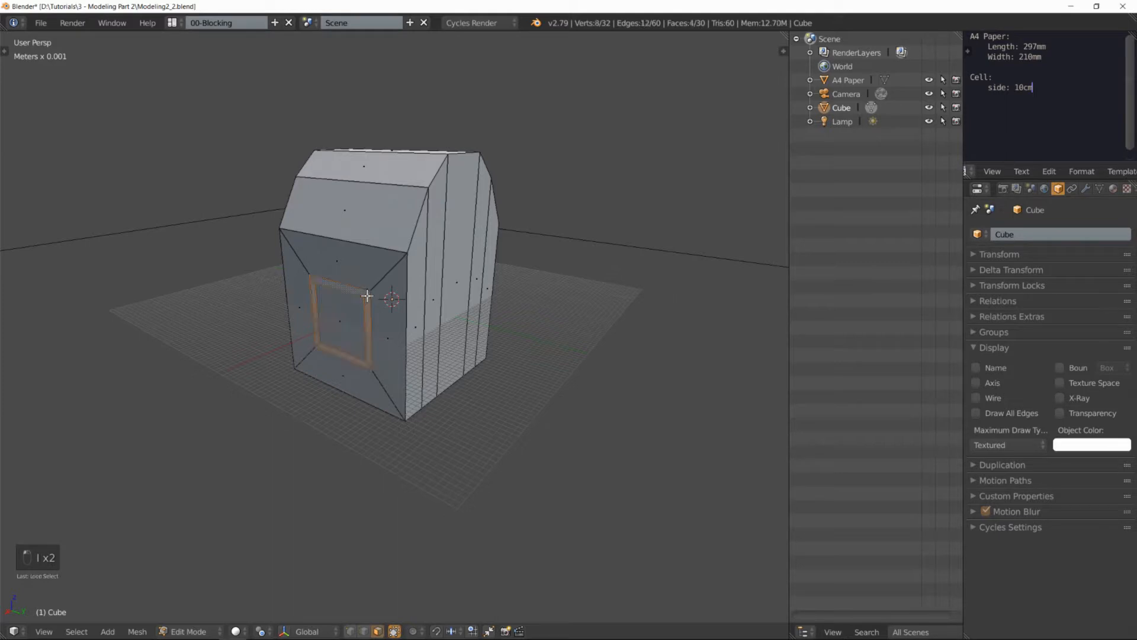
key(e)
click(341, 311)
right_click(335, 315)
key(e)
click(345, 315)
Step: In edge select mode, select the window frame's outer front edge loop and bevel it with several segments
scroll(345, 315, up, 2)
key(ctrl+Tab)
click(334, 279)
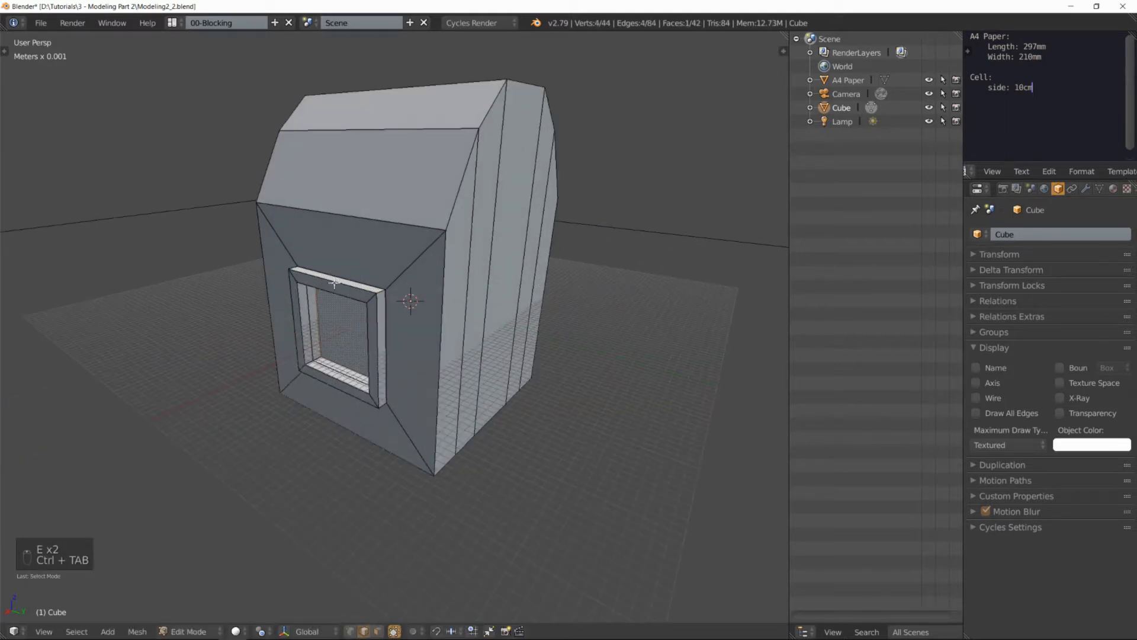
alt+right_click(335, 283)
key(ctrl+b)
key(ctrl+b)
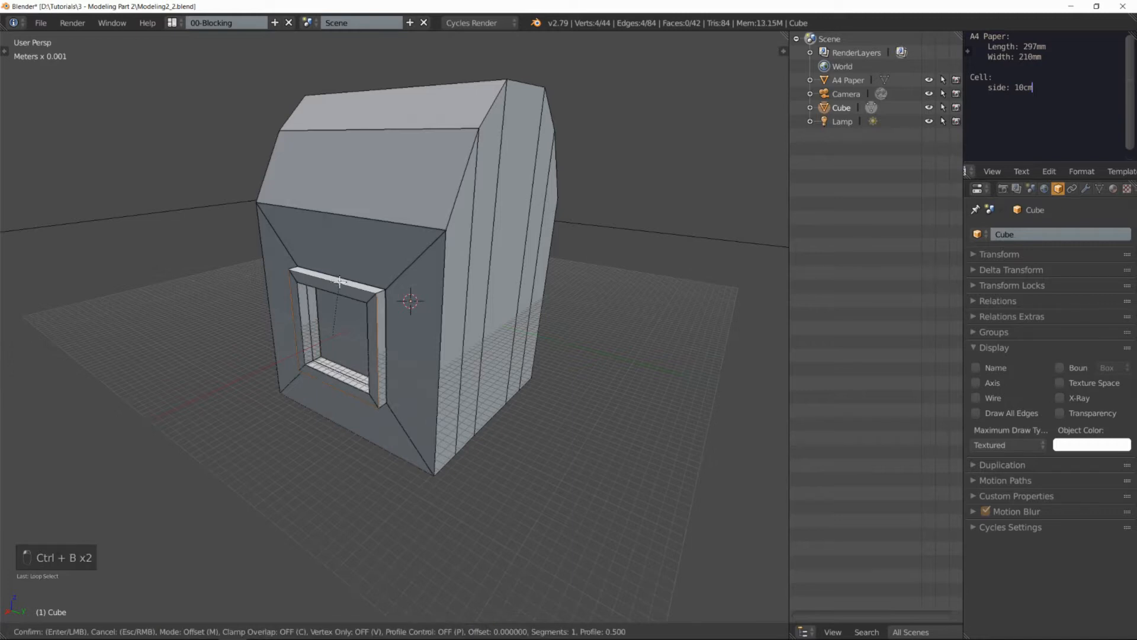
scroll(355, 277, up, 1)
click(358, 277)
click(359, 278)
Step: Return to Object Mode and view the rebuilt house as a whole
middle_drag(462, 259, 517, 282)
key(Tab)
scroll(474, 251, down, 3)
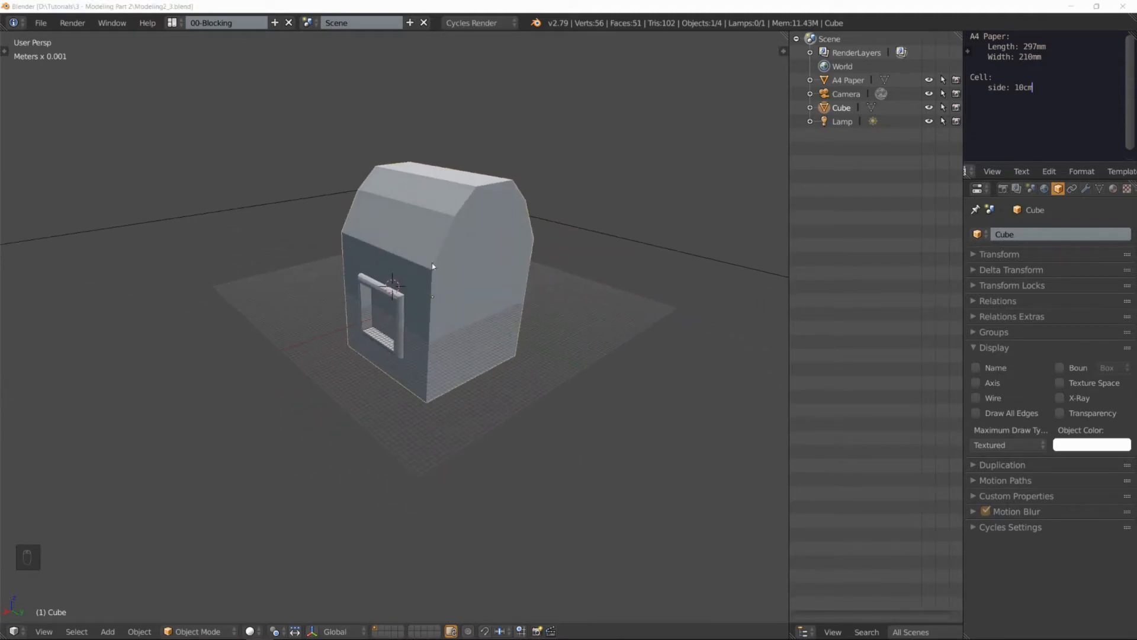
Step: Delete the rebuilt house object from the scene
key(x)
click(477, 253)
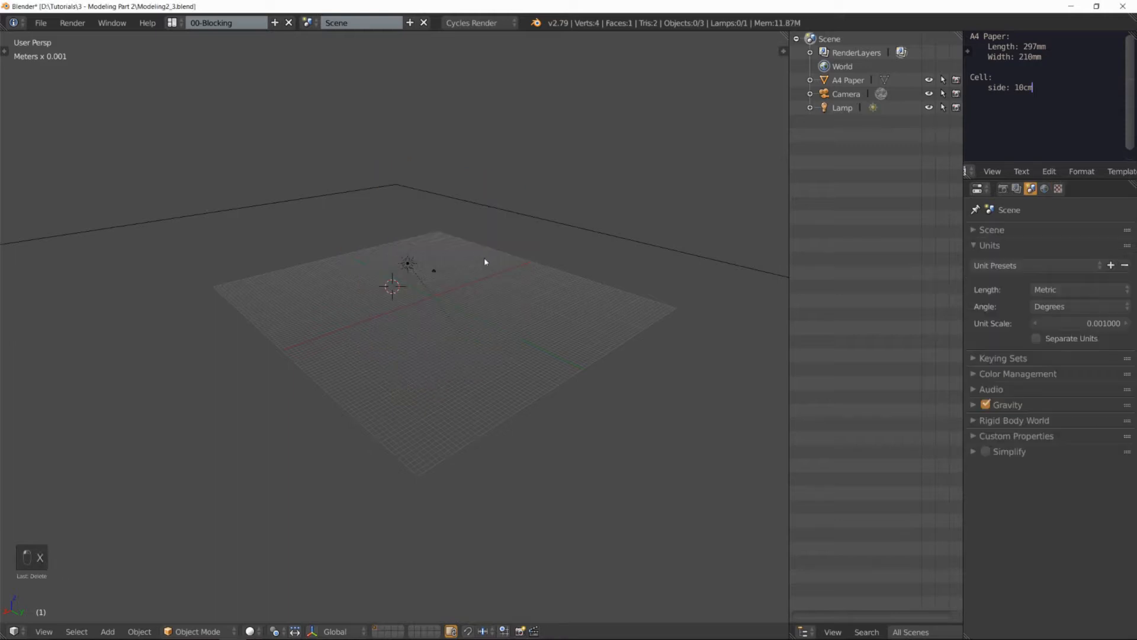
middle_drag(438, 270, 449, 297)
scroll(445, 296, up, 3)
scroll(442, 295, down, 3)
scroll(457, 289, up, 2)
scroll(467, 289, down, 3)
middle_drag(462, 290, 374, 302)
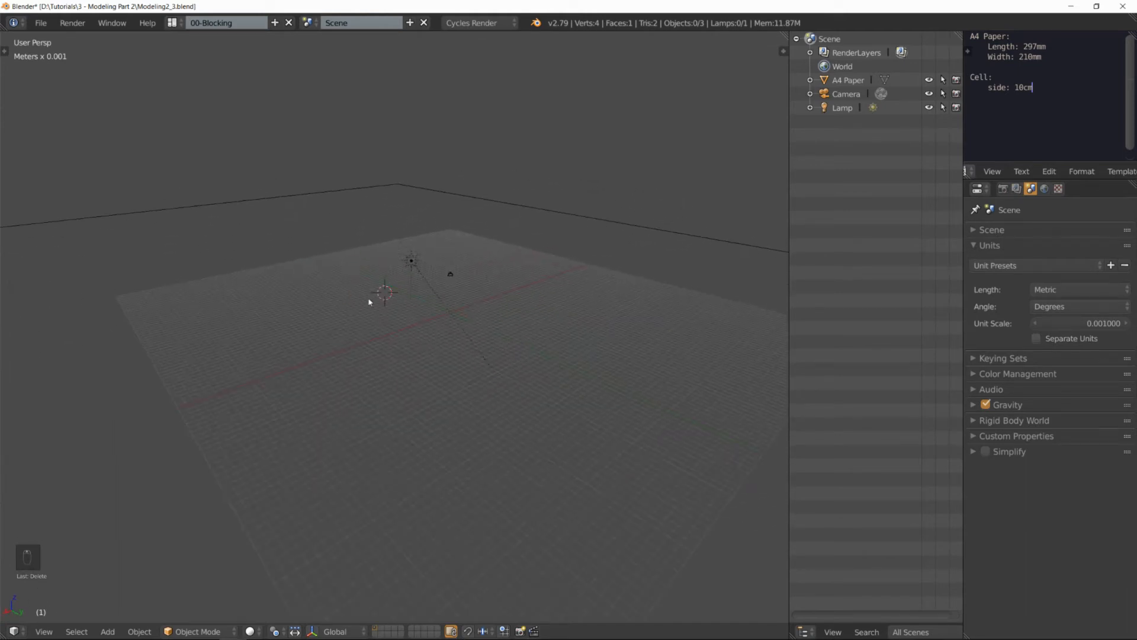
middle_drag(475, 280, 414, 307)
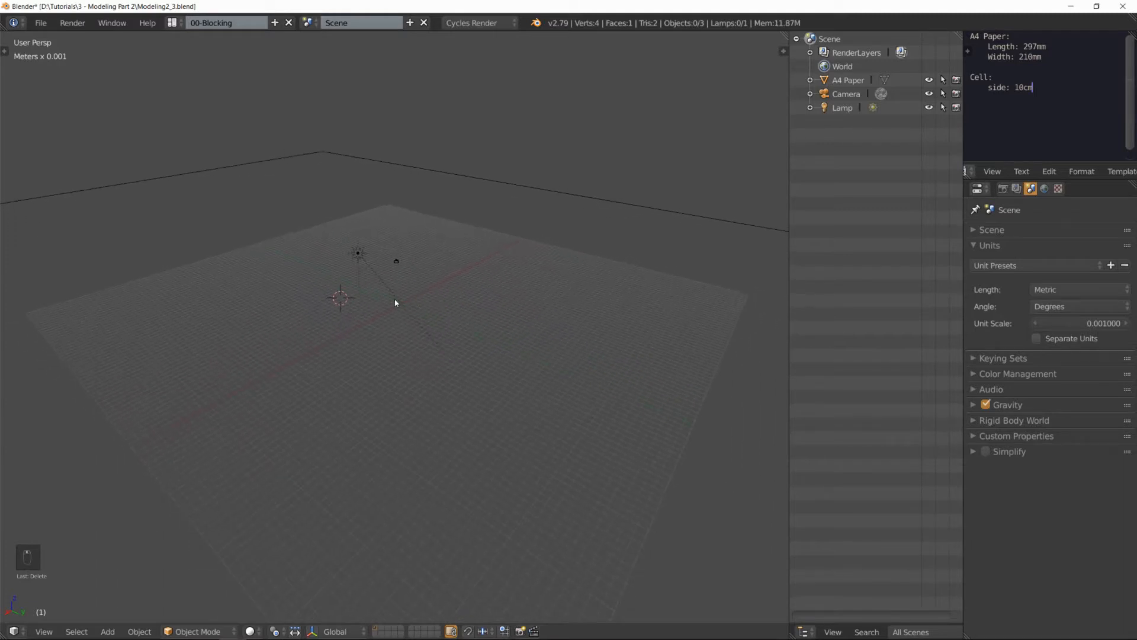
Step: Snap the 3D cursor to the center of the scene
key(shift+s)
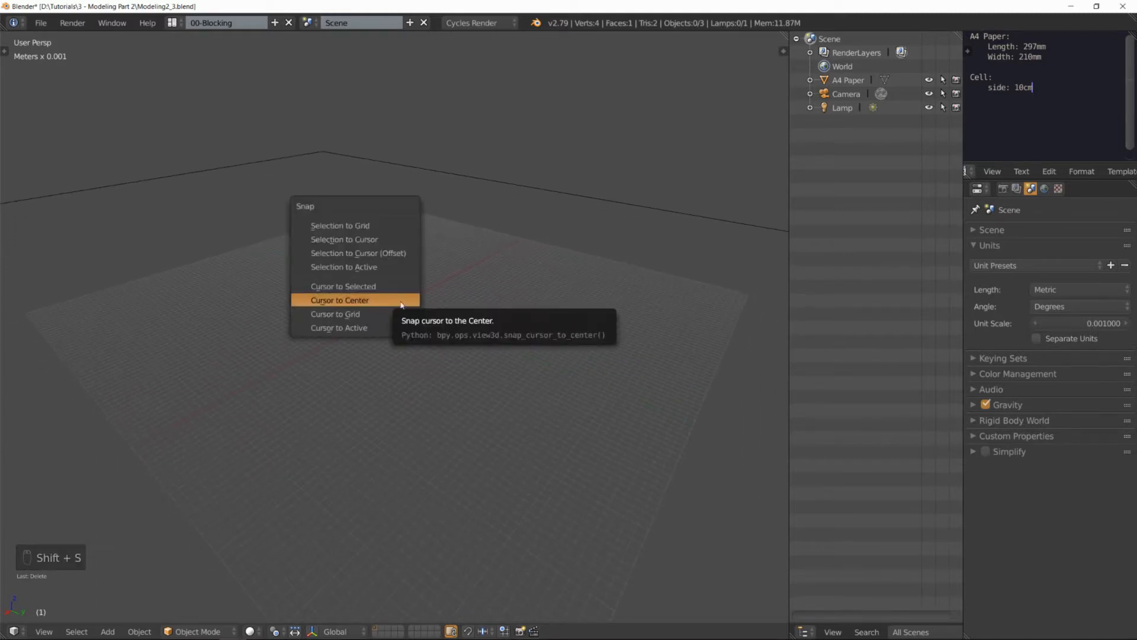
click(396, 301)
key(shift+s)
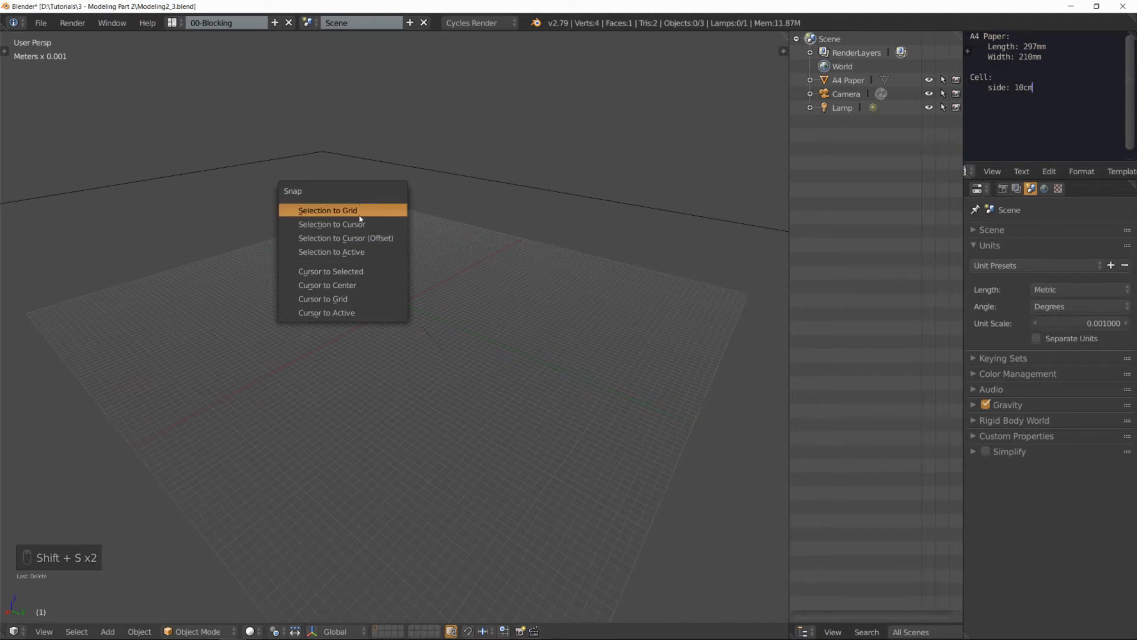
click(357, 287)
scroll(403, 298, up, 1)
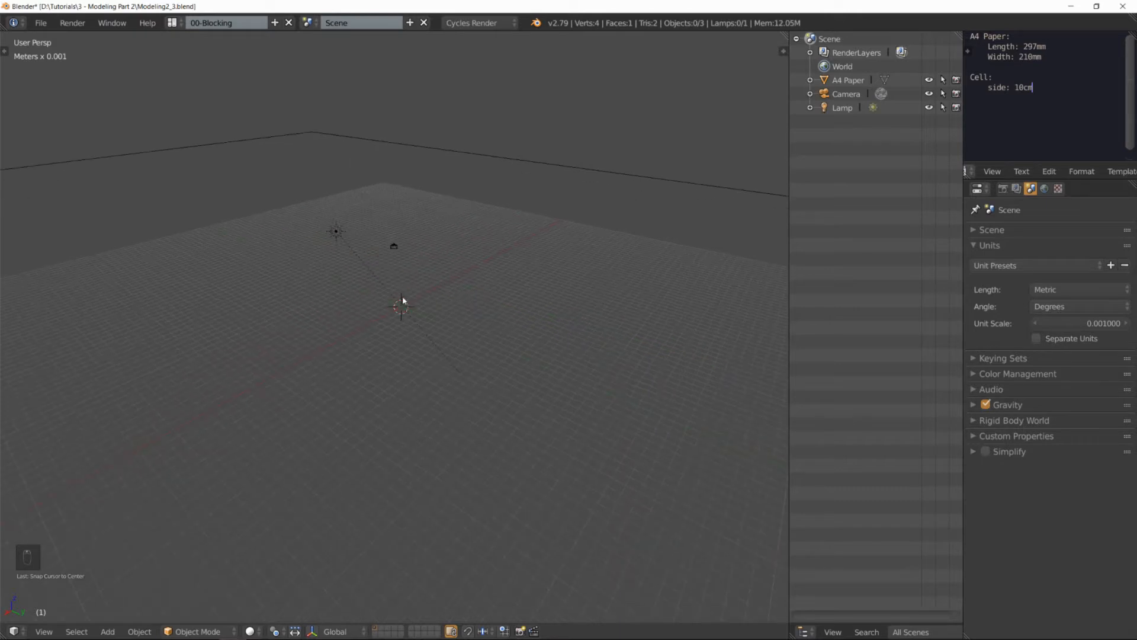
Step: Add a cylinder mesh at the 3D cursor and enter Edit Mode on it
key(shift+a)
mouse_move(394, 306)
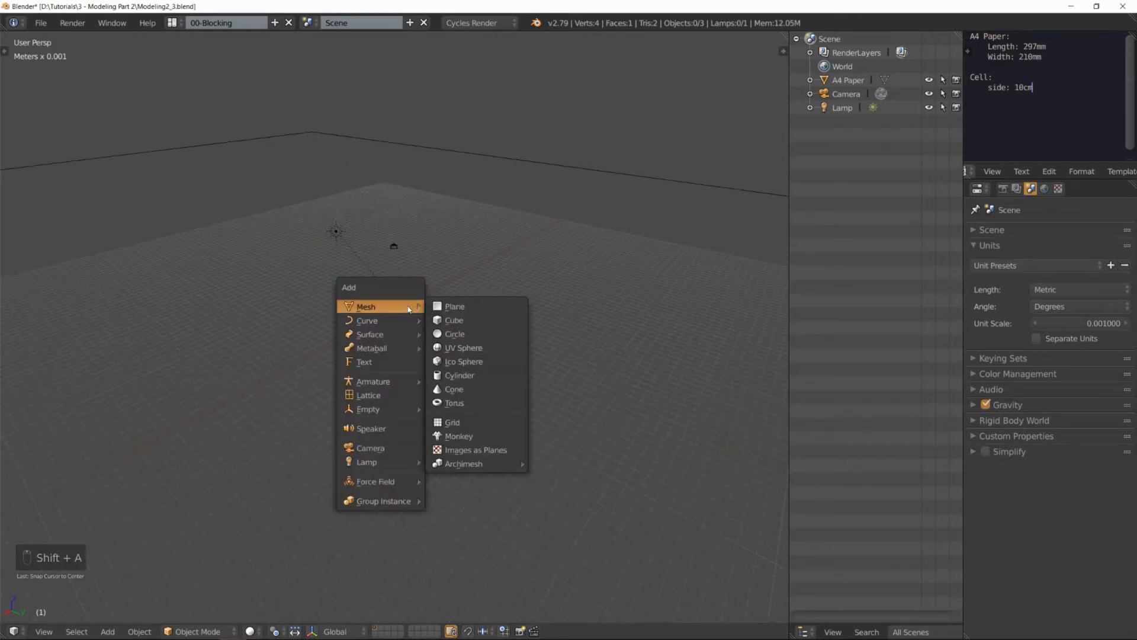
click(486, 382)
scroll(422, 316, up, 1)
key(Tab)
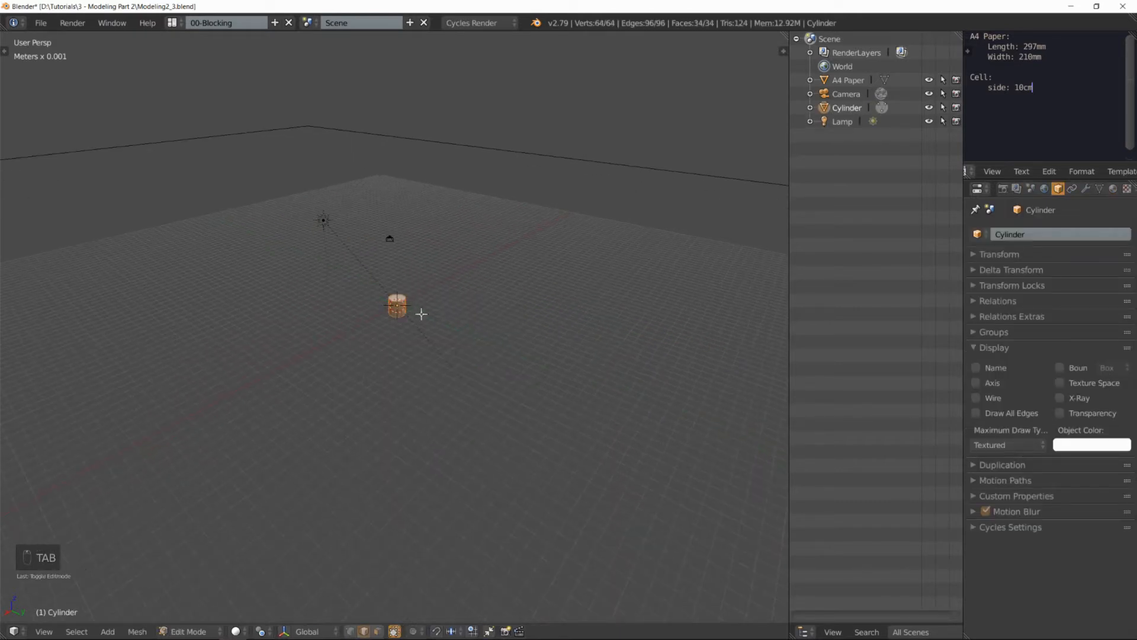
Step: Split the 3D view into quad view and display the cylinder as wireframe in the front view
key(ctrl+alt+q)
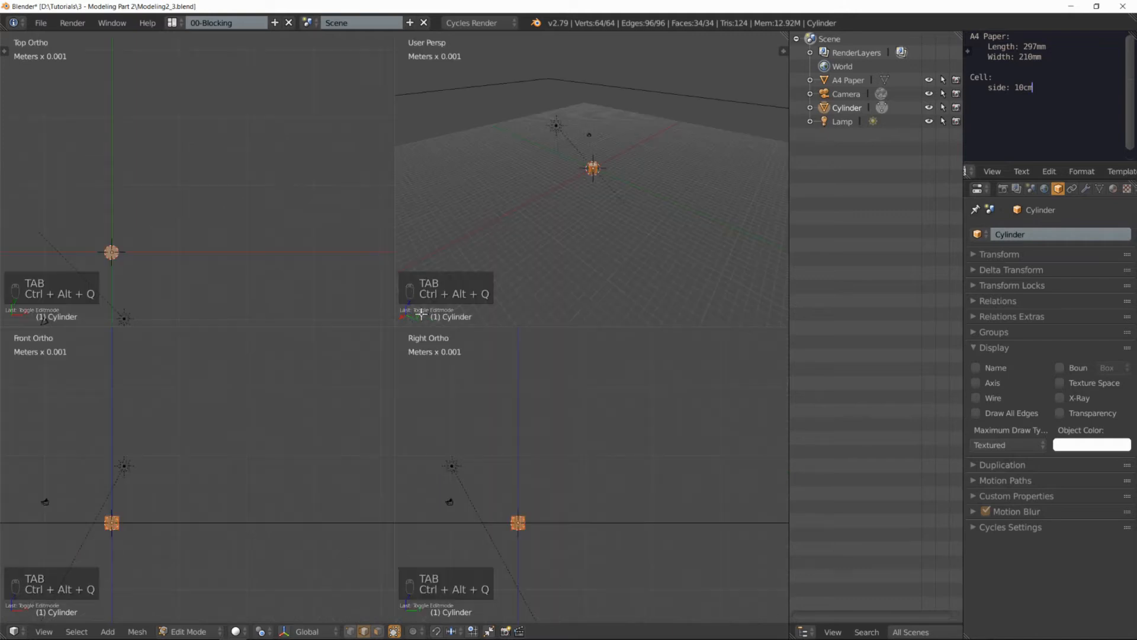
shift+middle_drag(135, 468, 223, 437)
scroll(224, 442, up, 6)
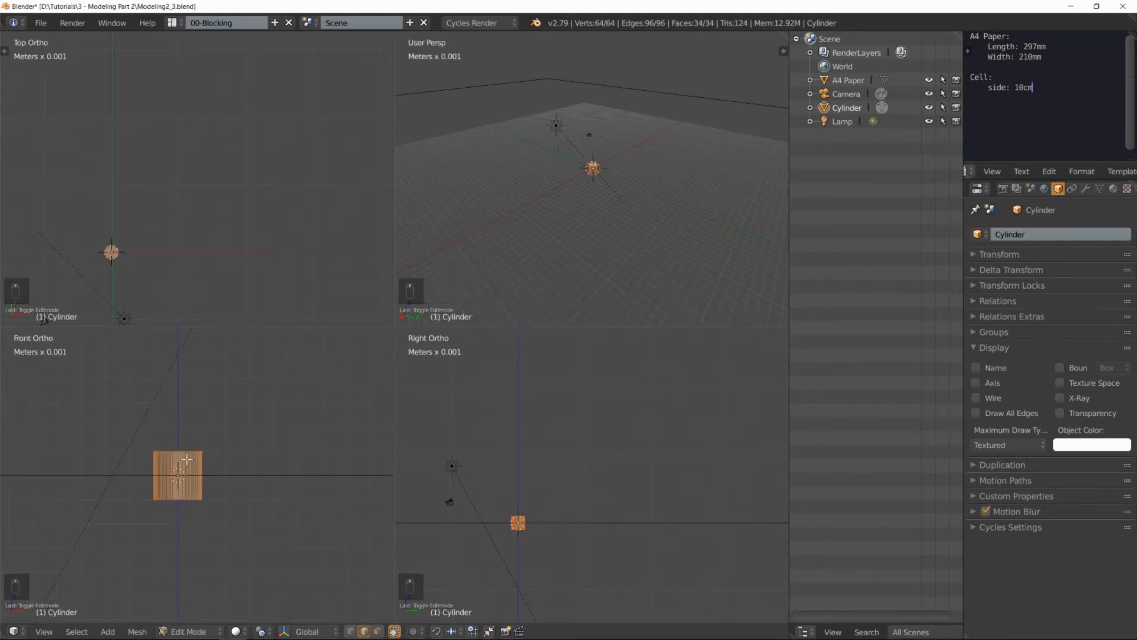
key(z)
shift+middle_drag(189, 436, 213, 418)
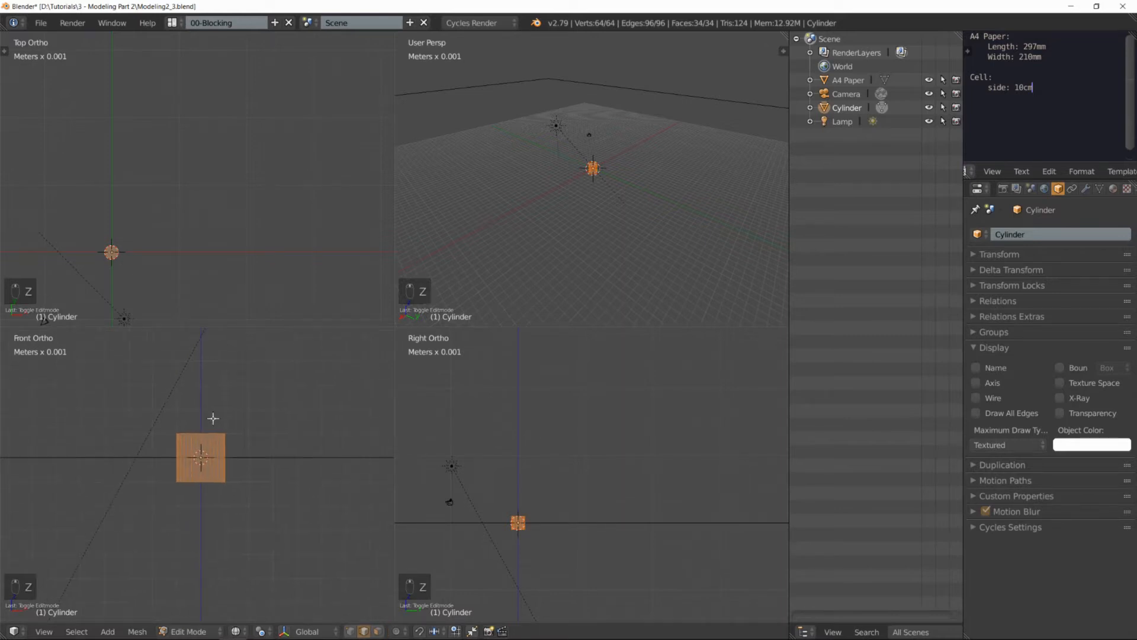
Step: In vertex select mode, deselect everything and border-select the cylinder's top ring of vertices in the front view
key(ctrl+Tab)
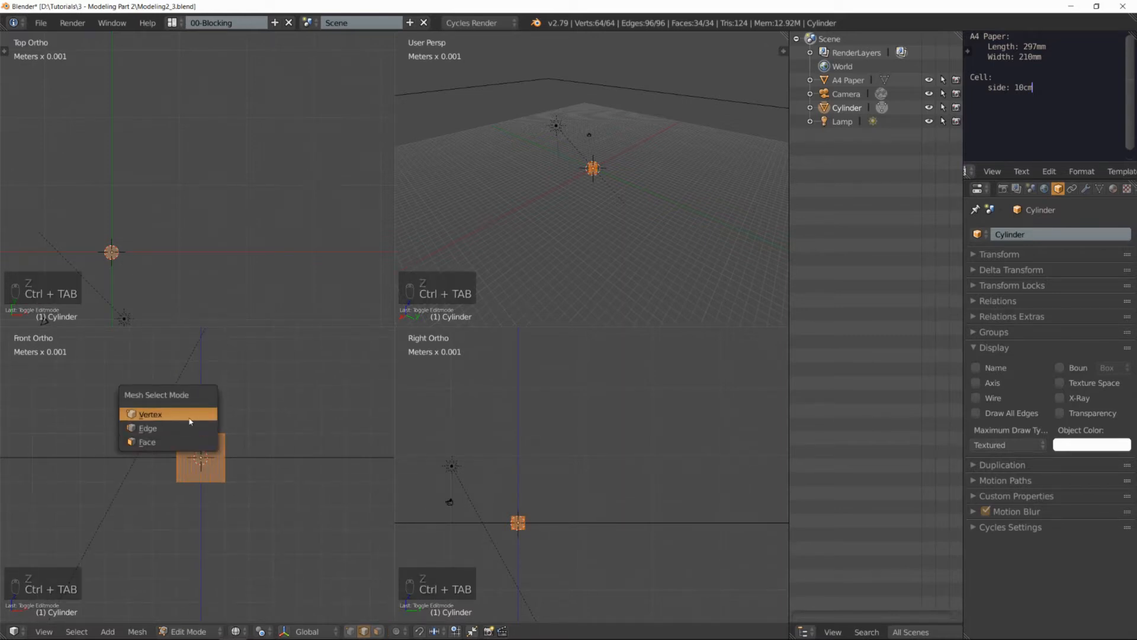
click(202, 413)
key(a)
key(b)
drag(156, 405, 272, 452)
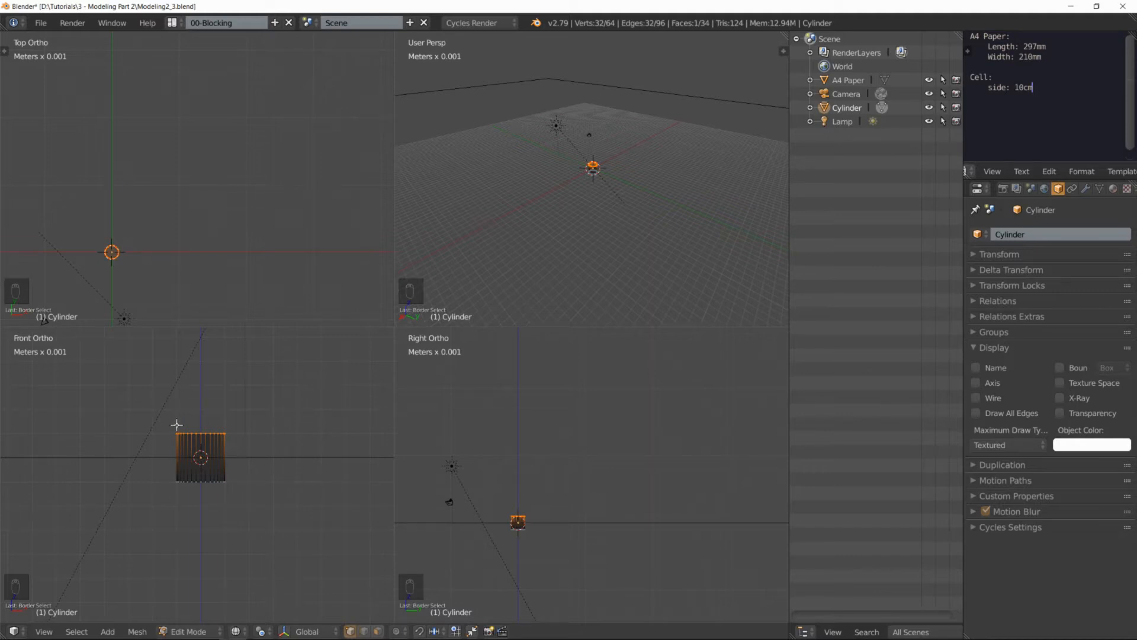
Step: Deselect all vertices and select the cylinder's top ring again with circle select, adjusting the circle's size
key(a)
key(c)
mouse_move(170, 415)
mouse_down()
mouse_move(201, 433)
mouse_move(246, 435)
mouse_up()
scroll(210, 408, down, 9)
scroll(210, 408, up, 5)
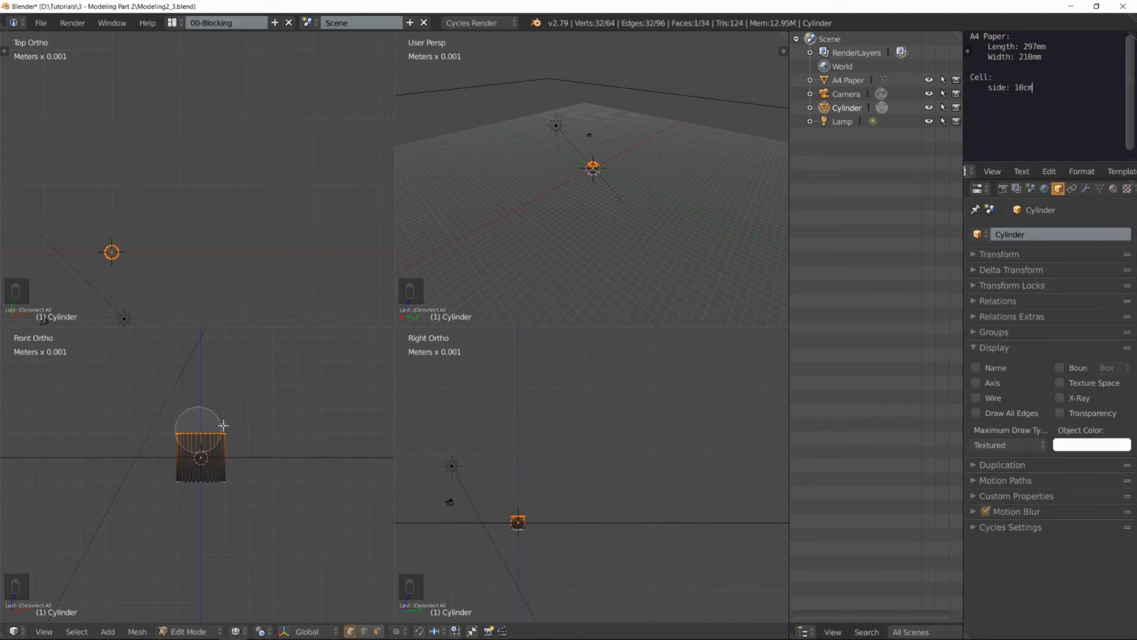
Step: Move the cylinder's selected top ring up along the Z axis by about 2.9 cm to form a tall pole
right_click(214, 423)
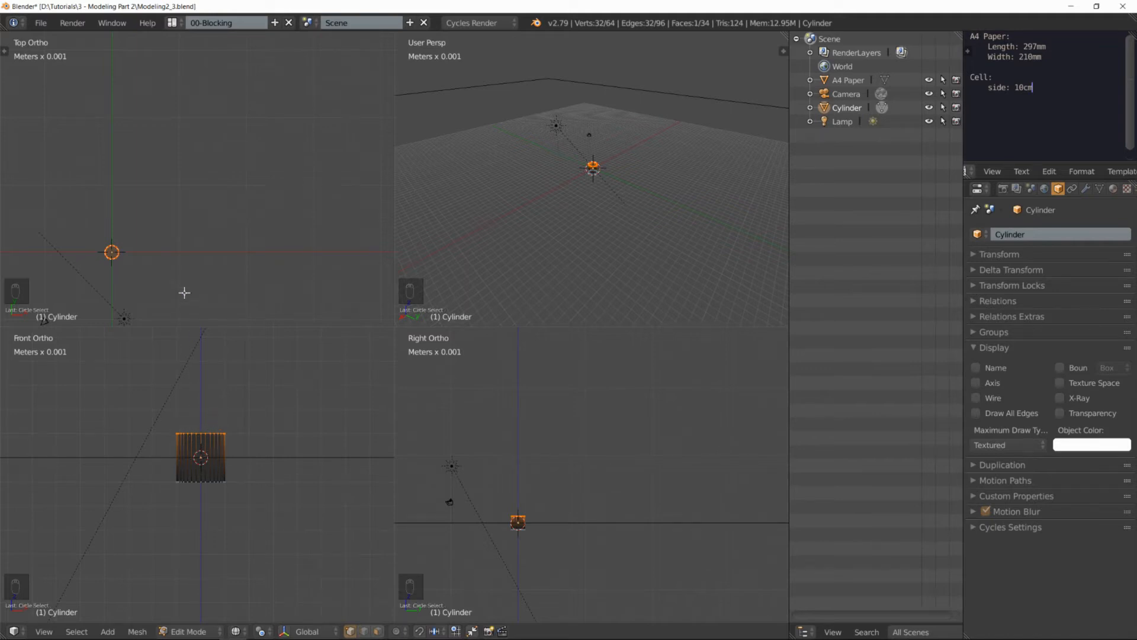
middle_drag(622, 178, 630, 193)
scroll(597, 150, up, 4)
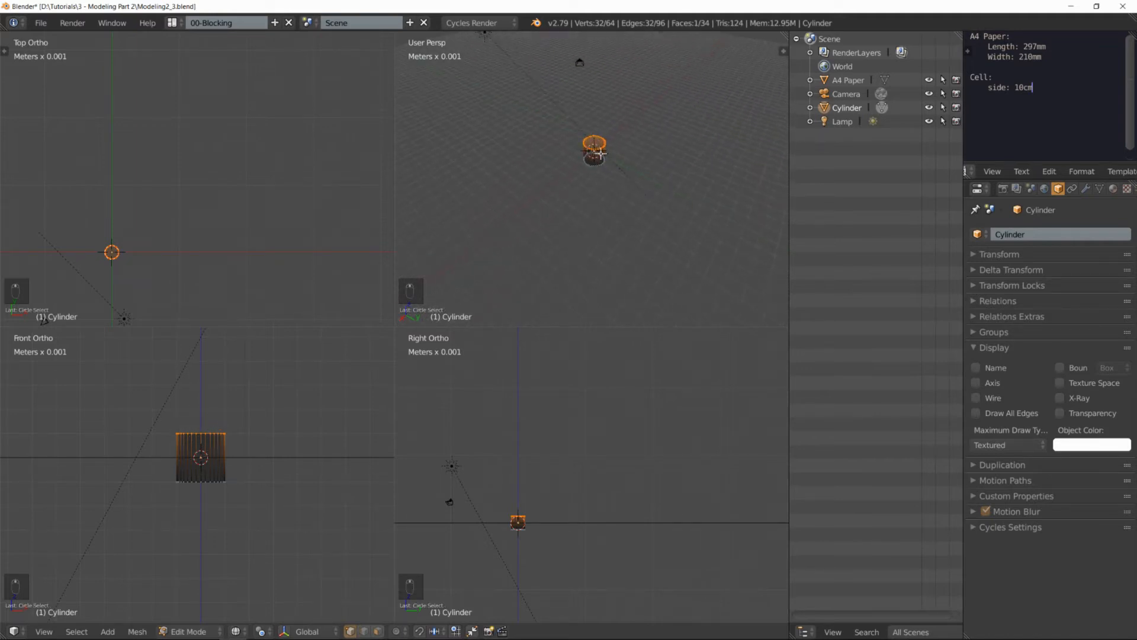
key(KP_Decimal)
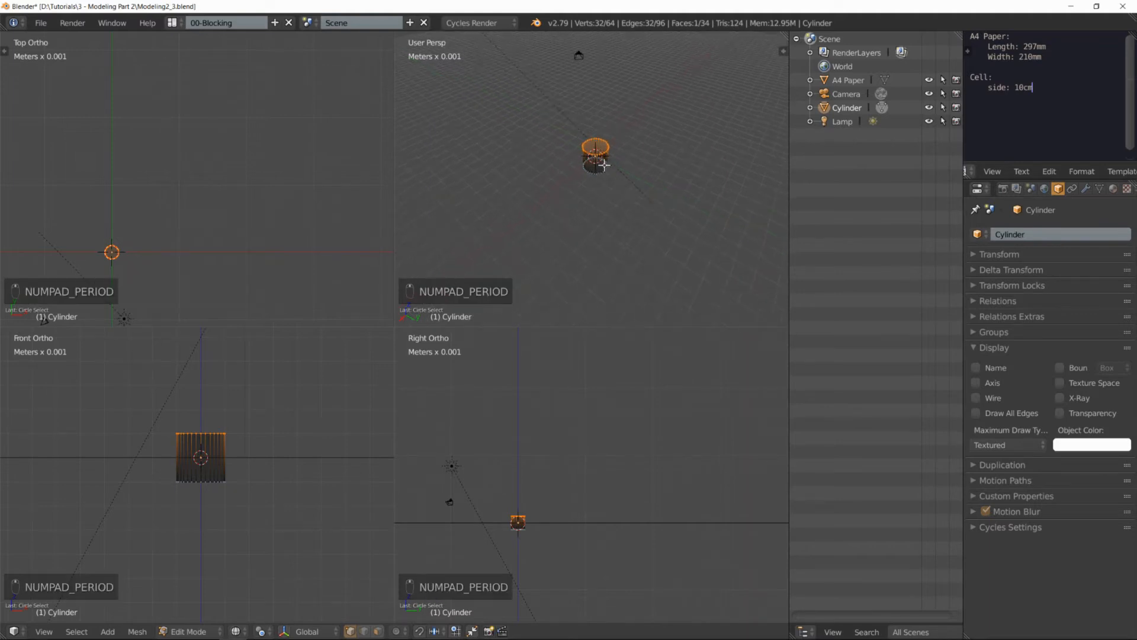
scroll(601, 204, down, 3)
middle_drag(599, 203, 621, 168)
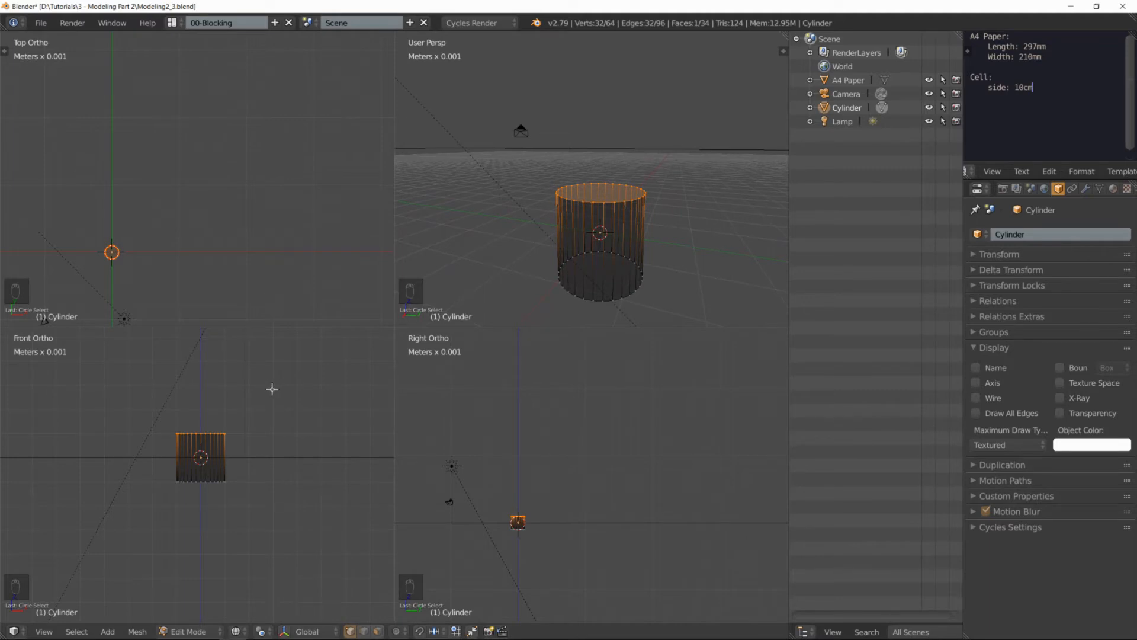
shift+middle_drag(222, 403, 205, 517)
scroll(208, 454, down, 6)
scroll(205, 517, up, 3)
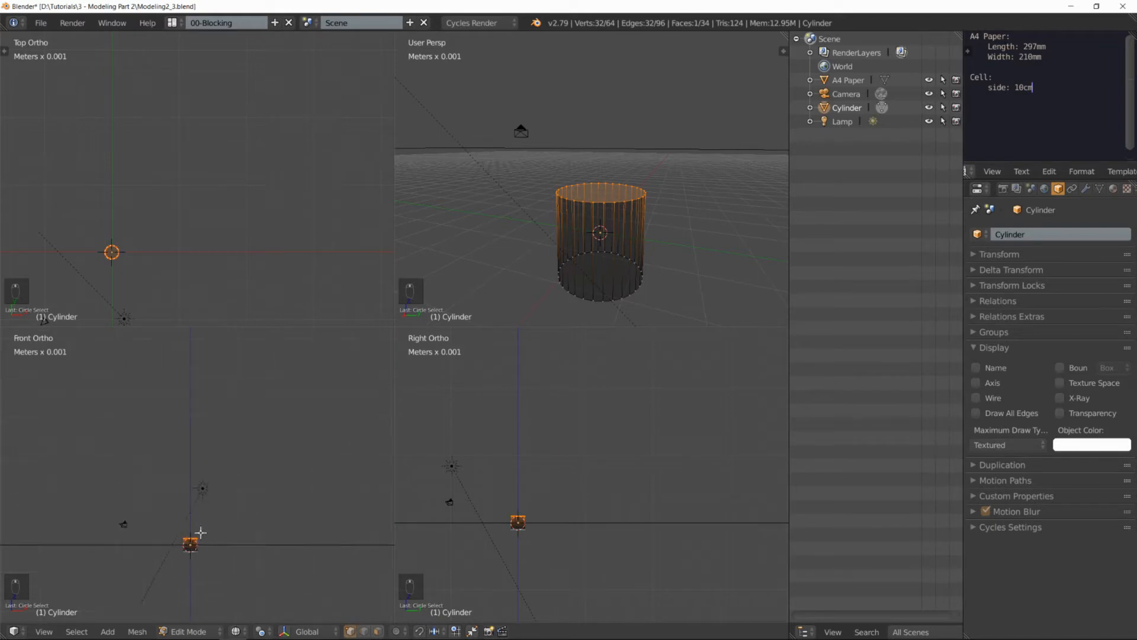
key(g)
key(z)
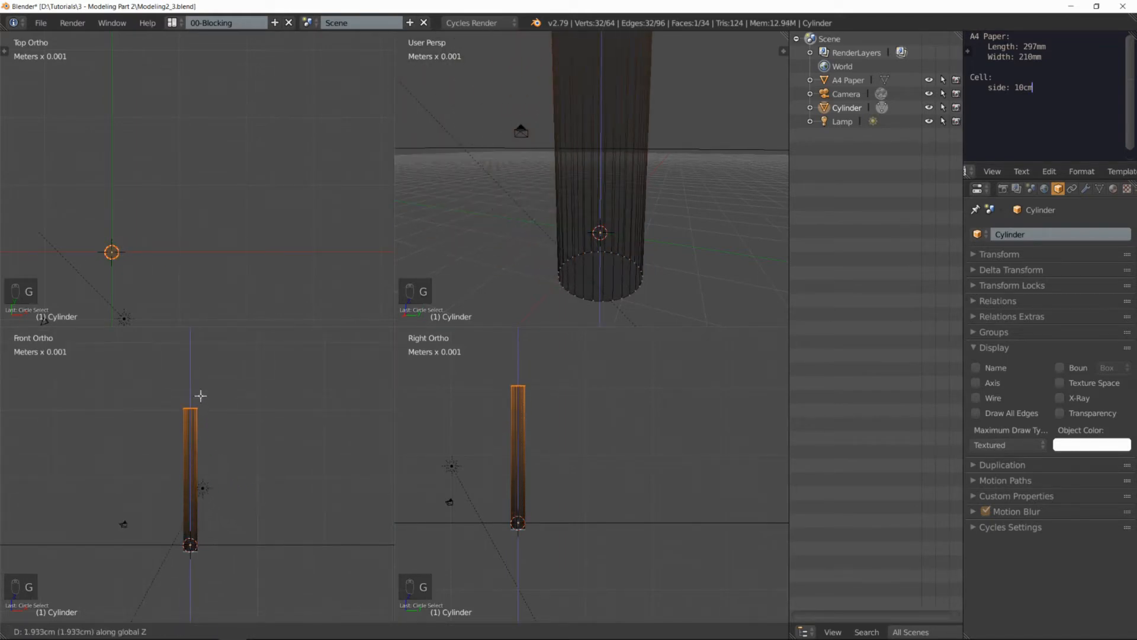
click(208, 337)
Step: Place the 3D cursor just right of the pole's top in the front view and set the pivot point to 3D Cursor
scroll(229, 387, down, 3)
shift+middle_drag(241, 381, 175, 403)
scroll(200, 459, up, 3)
scroll(186, 413, up, 2)
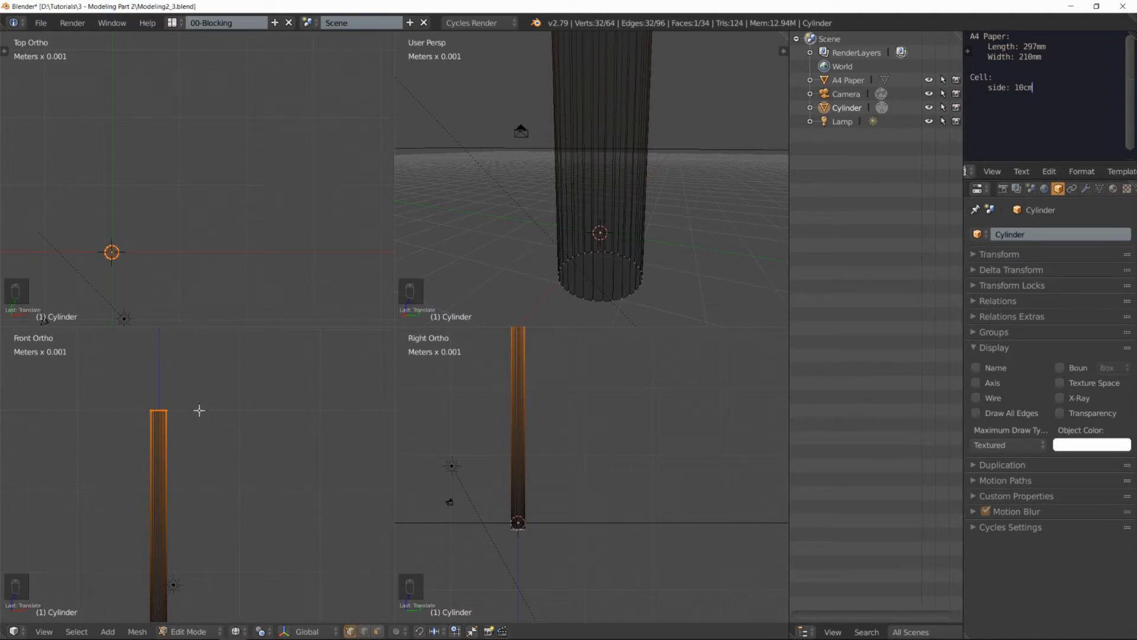
click(85, 447)
click(125, 374)
click(180, 359)
click(200, 410)
scroll(212, 450, down, 1)
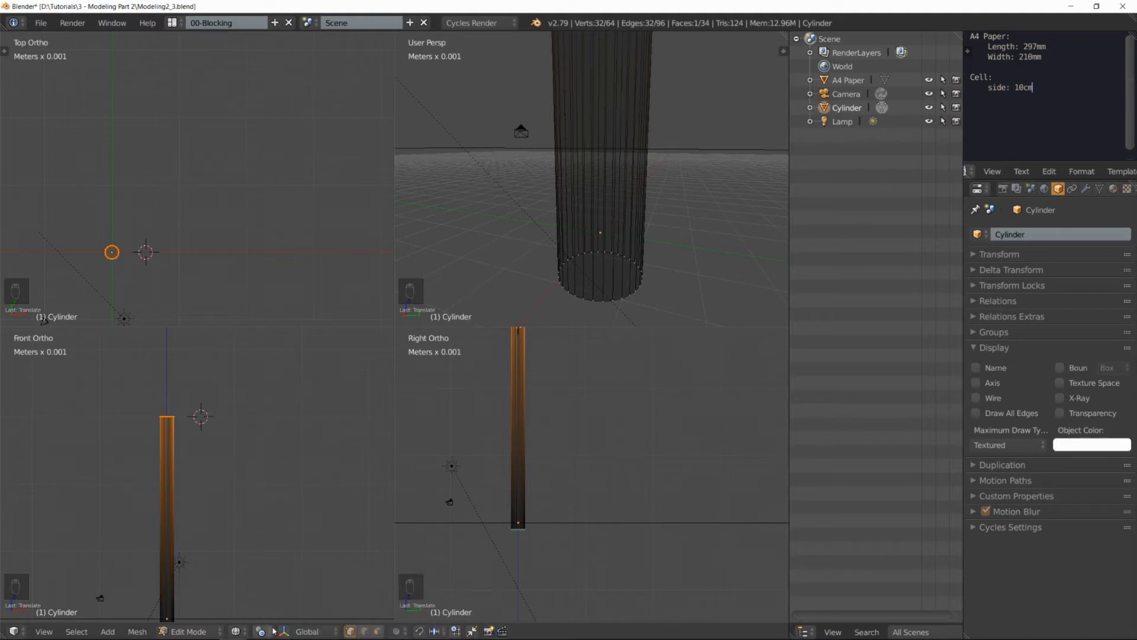
click(263, 632)
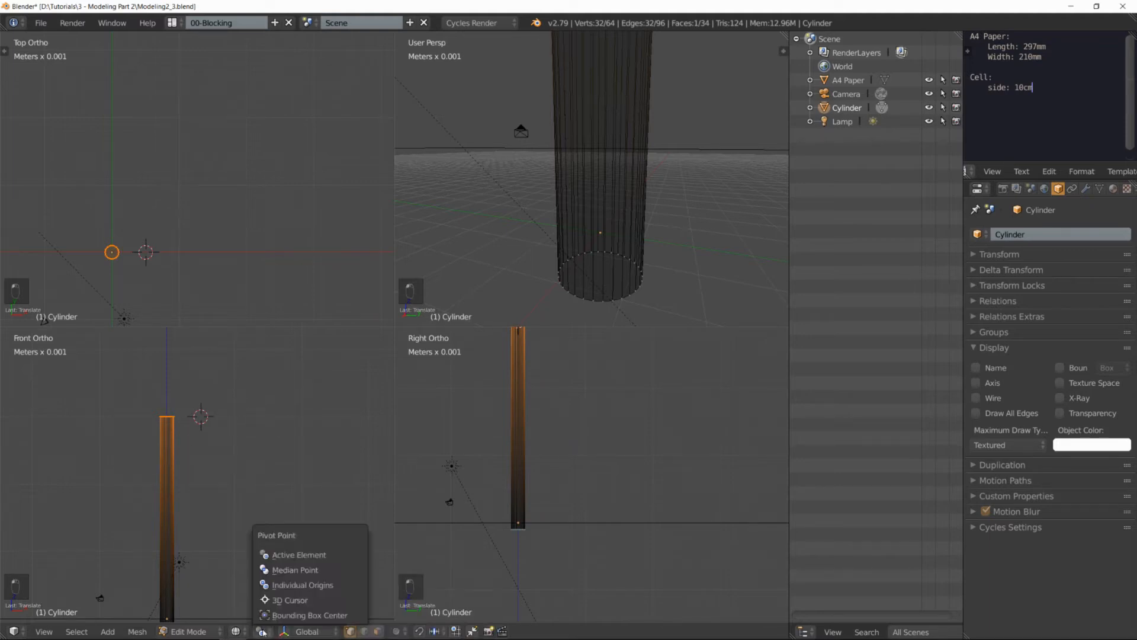
click(290, 600)
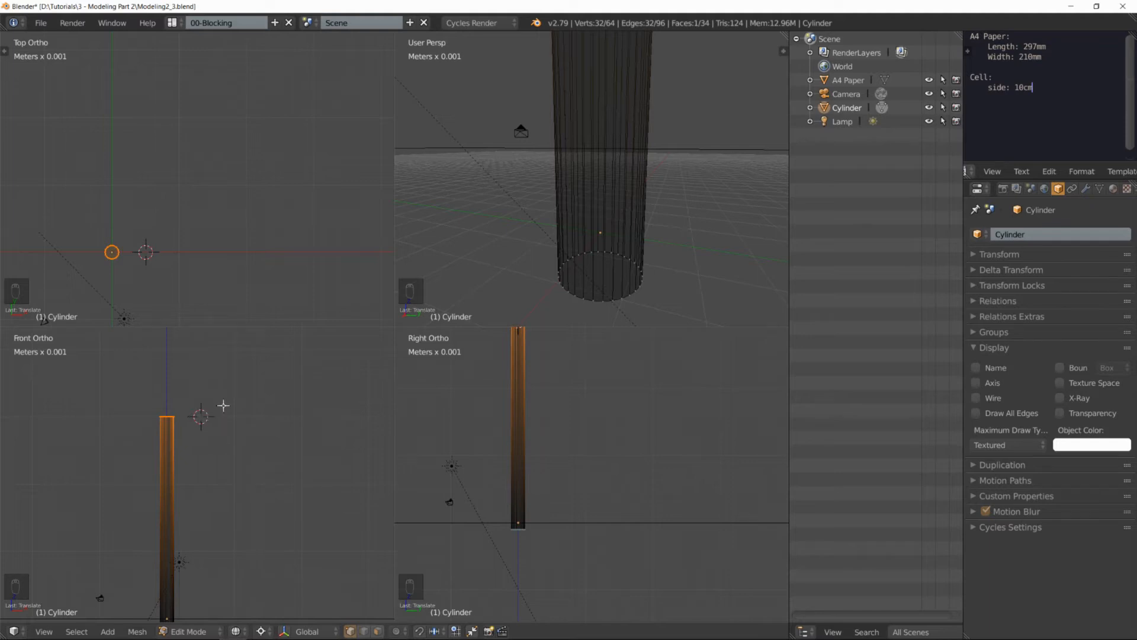
Step: Spin the pole's top ring around the 3D cursor in the front view with an angle of 180°
key(alt+r)
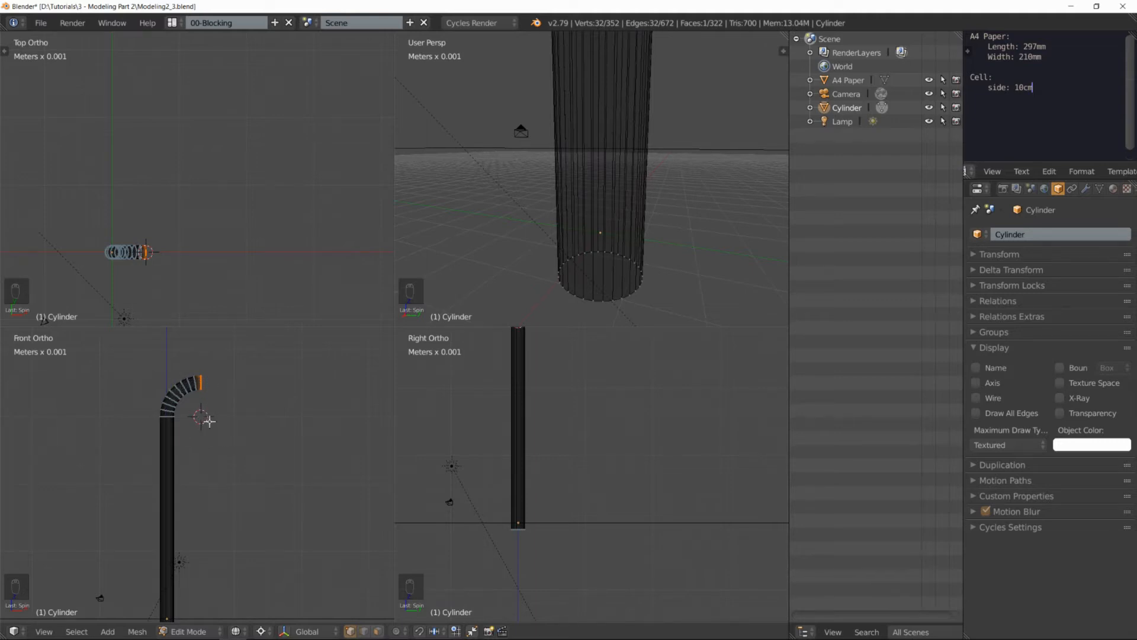
key(F6)
key(F6)
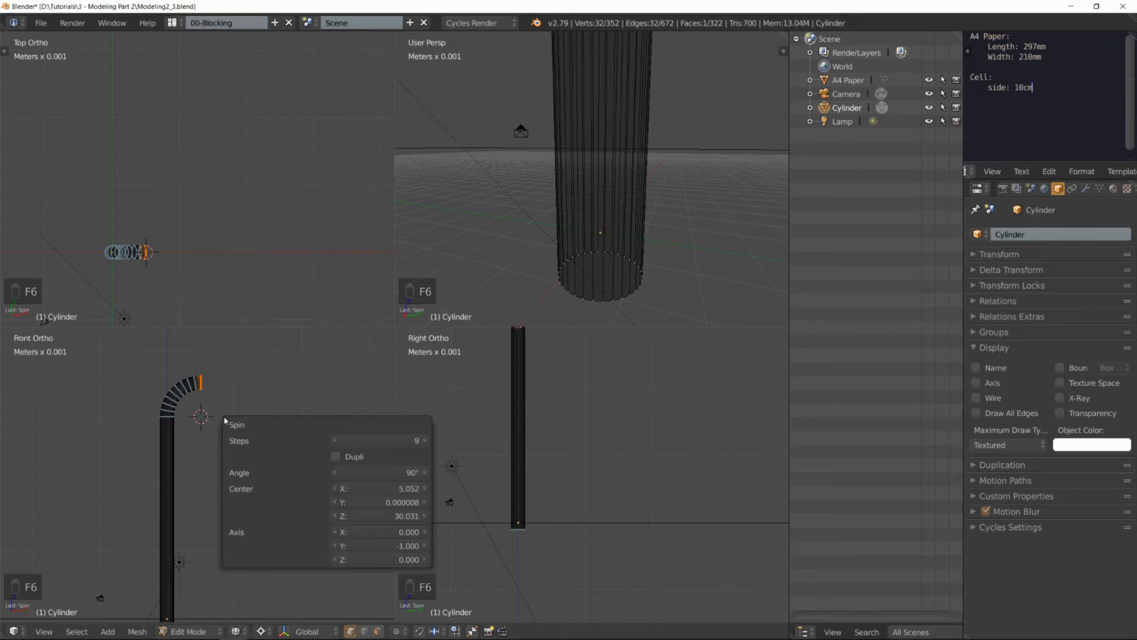
click(378, 472)
text(18)
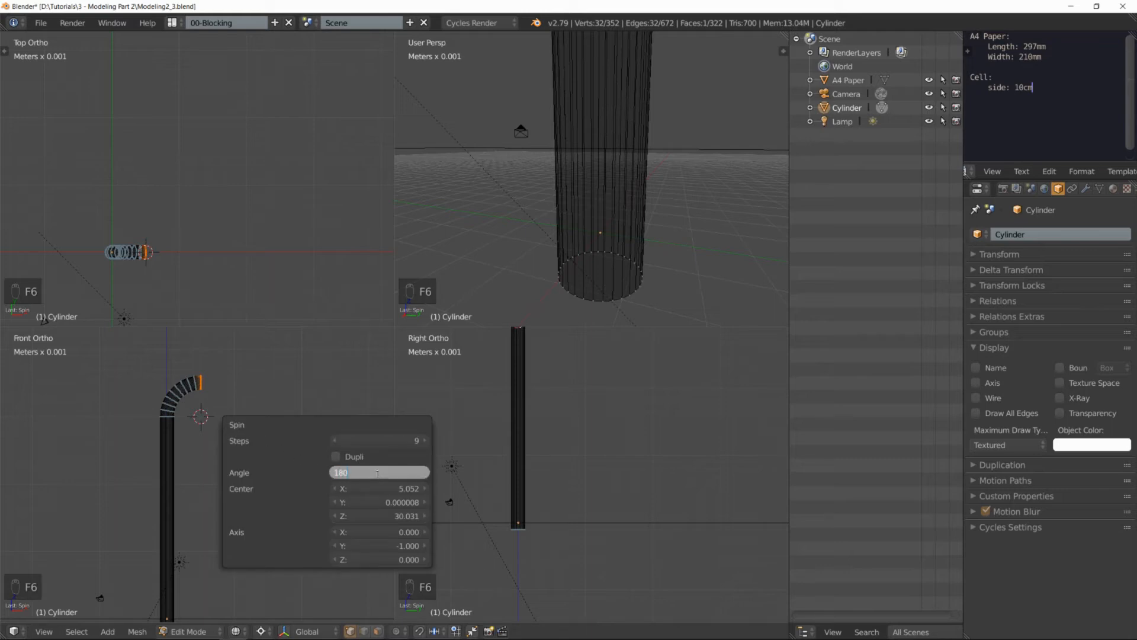
text(0)
key(Return)
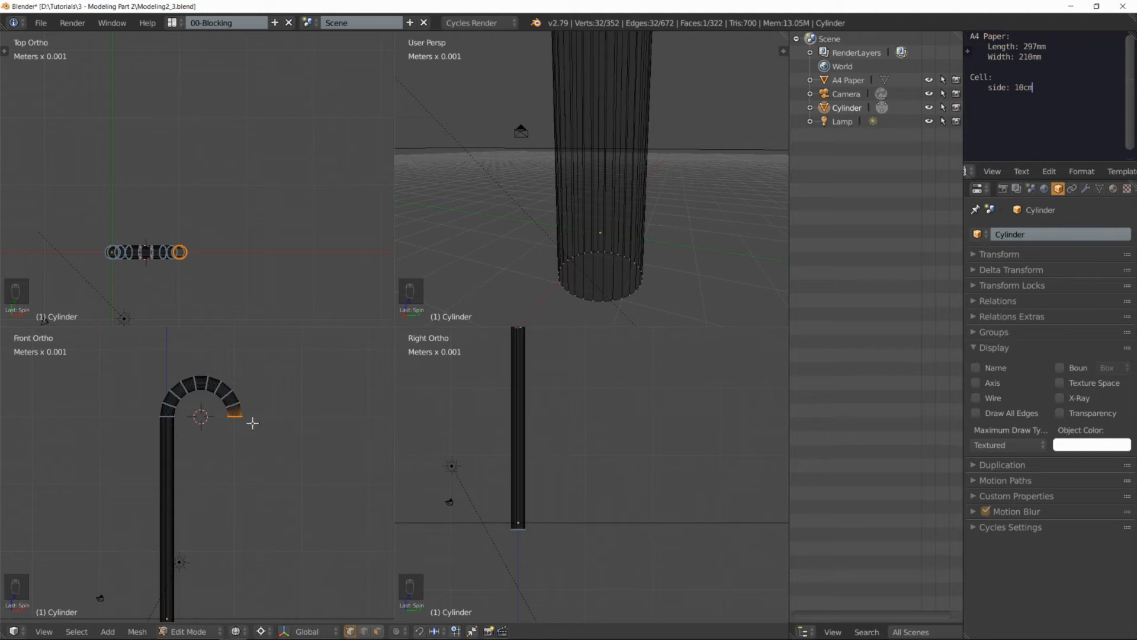
Step: Extrude the bent pole's free end downward about 2.2 mm and try scaling it around the 3D cursor
key(e)
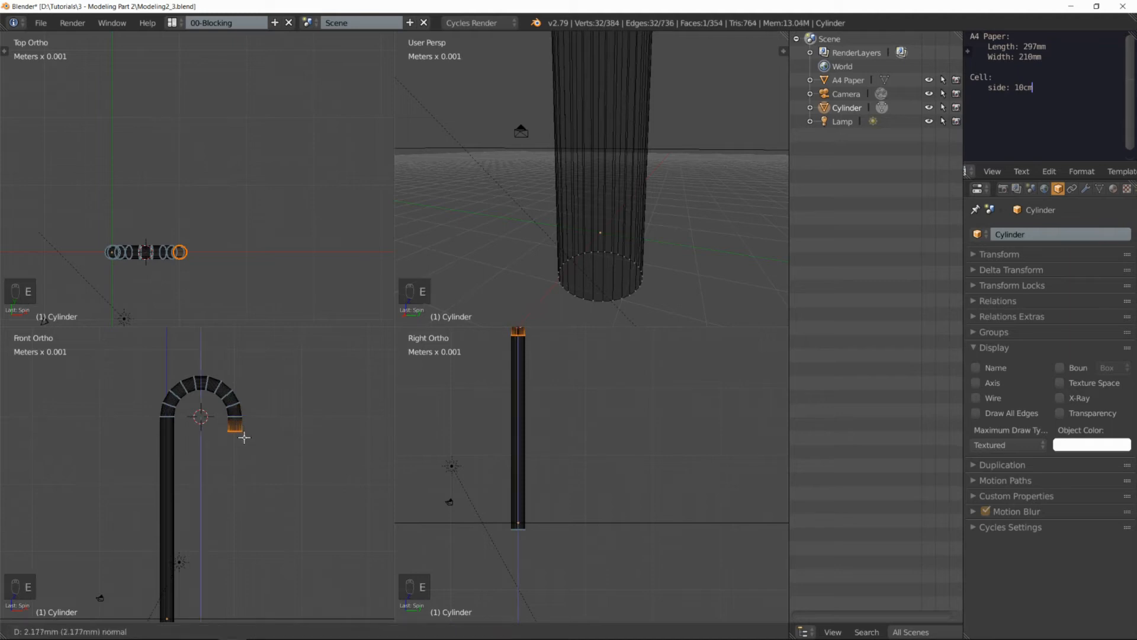
click(244, 437)
scroll(246, 434, up, 2)
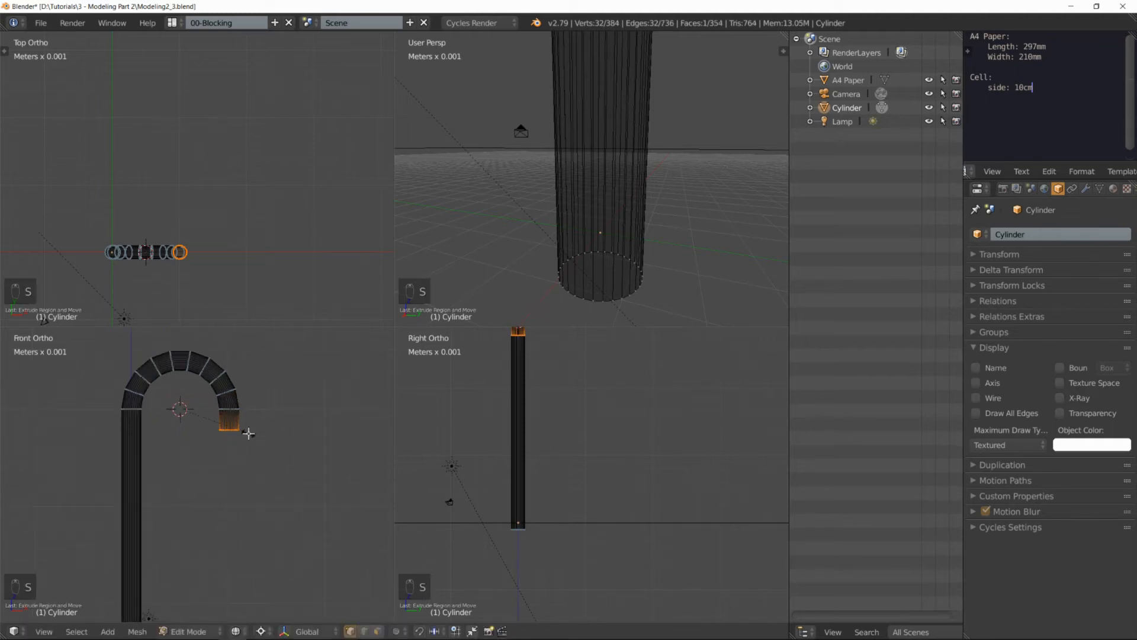
key(s)
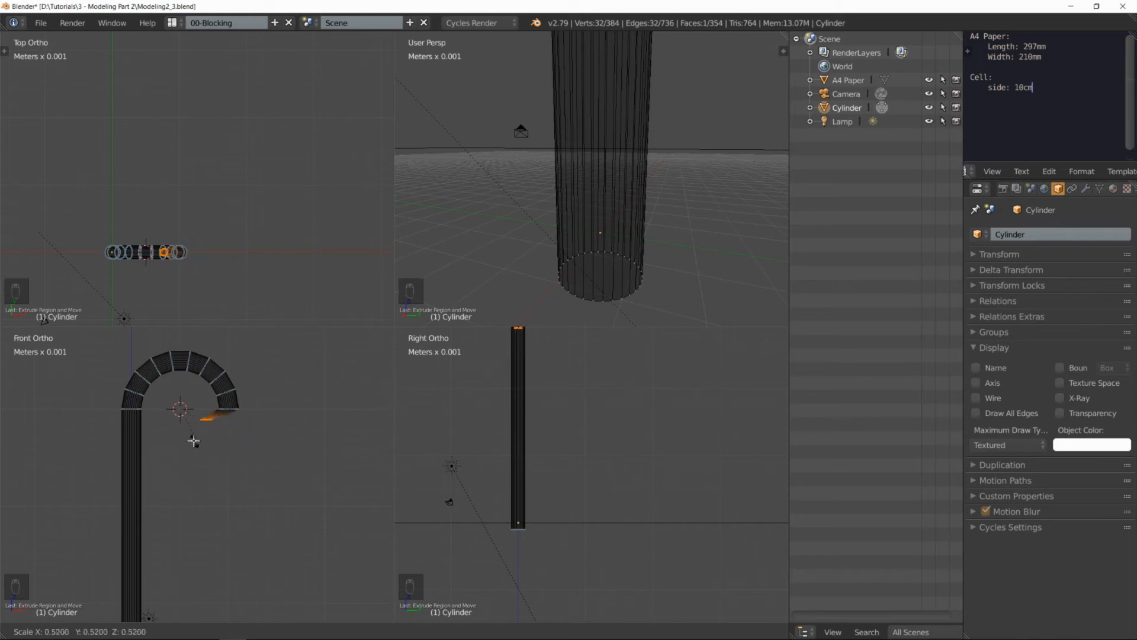
click(279, 453)
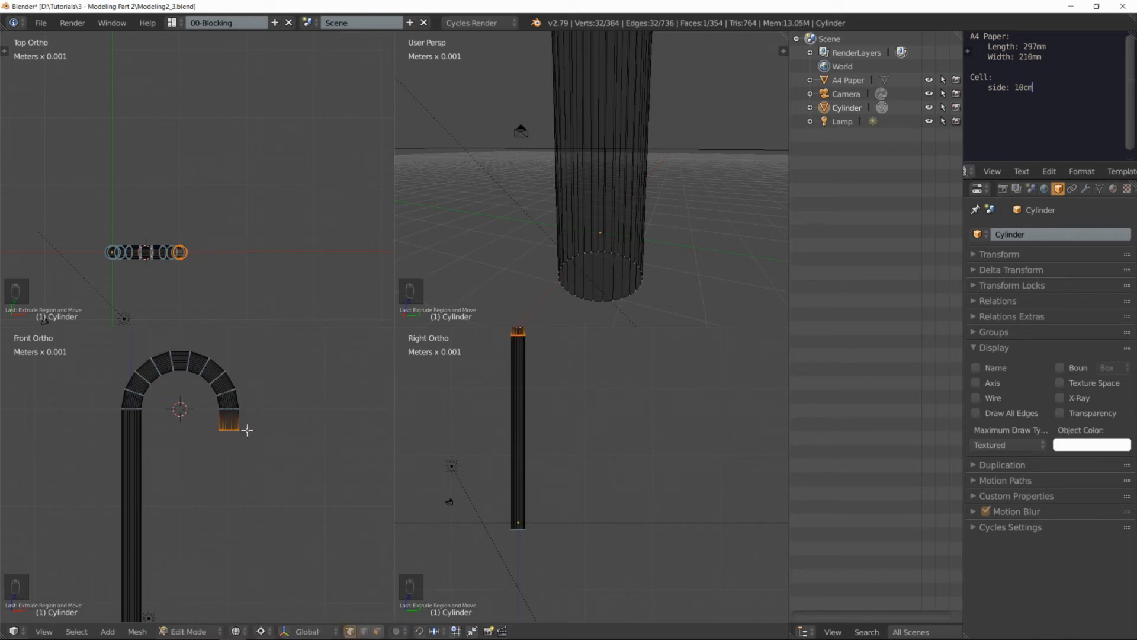
Step: Snap the 3D cursor to the selected end ring and try scaling the ring around it
key(shift+s)
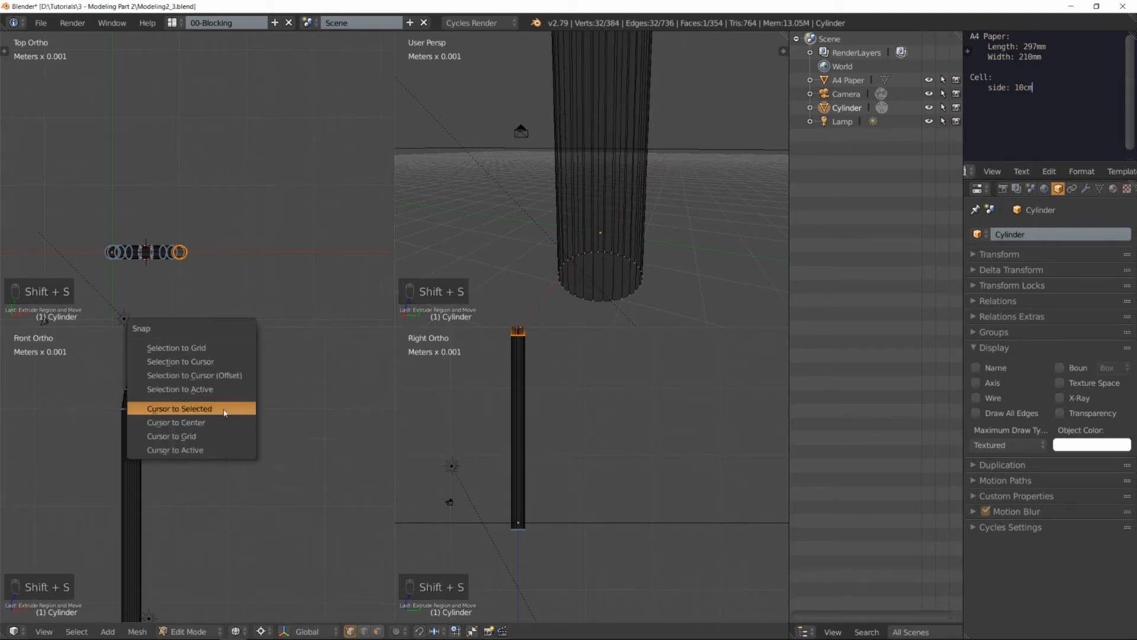
click(224, 409)
key(s)
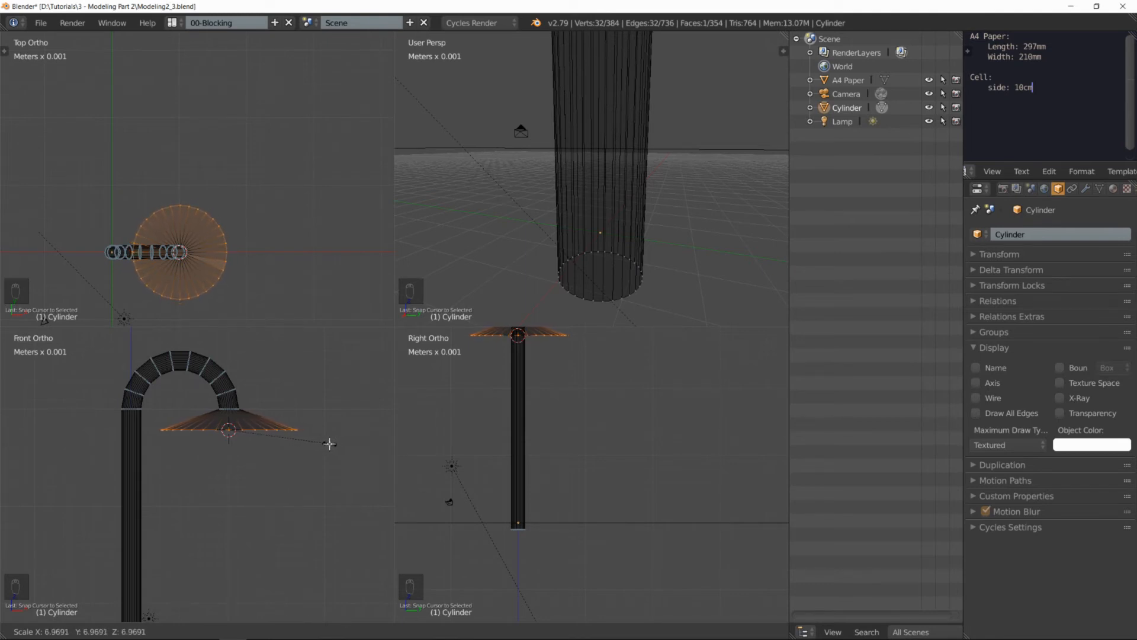
right_click(310, 441)
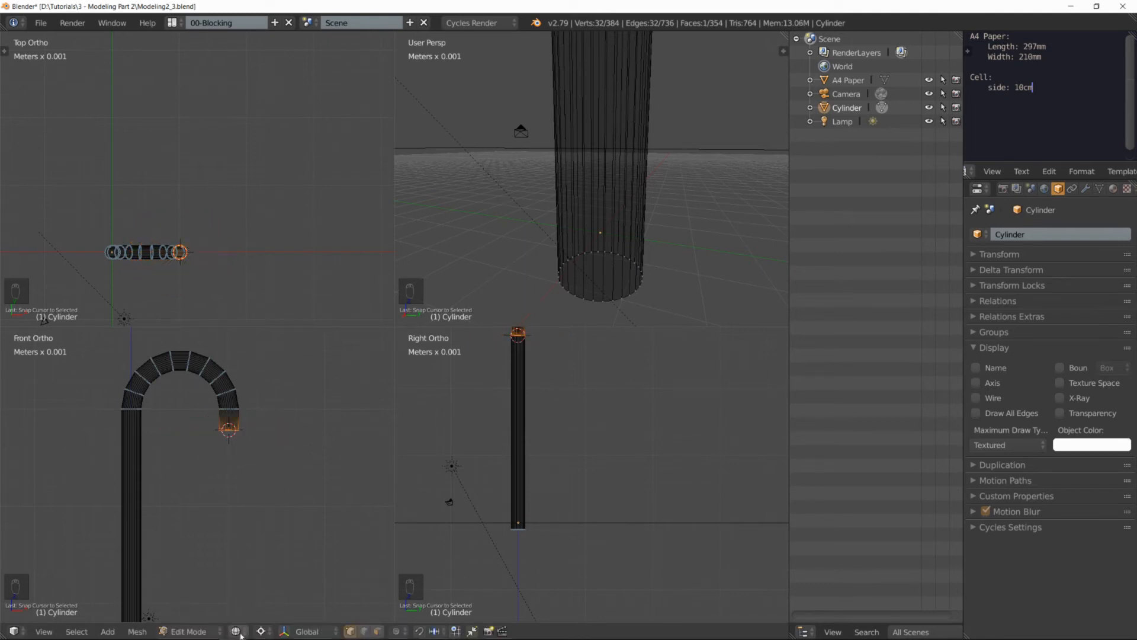
Step: Set the pivot point to Median Point and scale the end ring to nearly five times its size as a lampshade
click(260, 632)
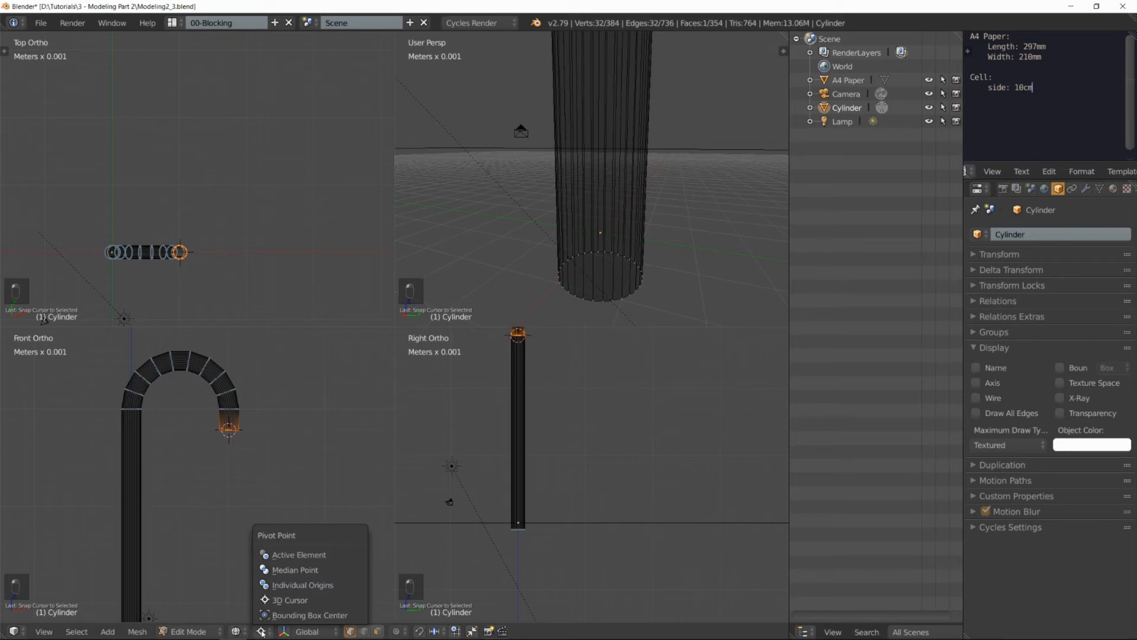
click(299, 570)
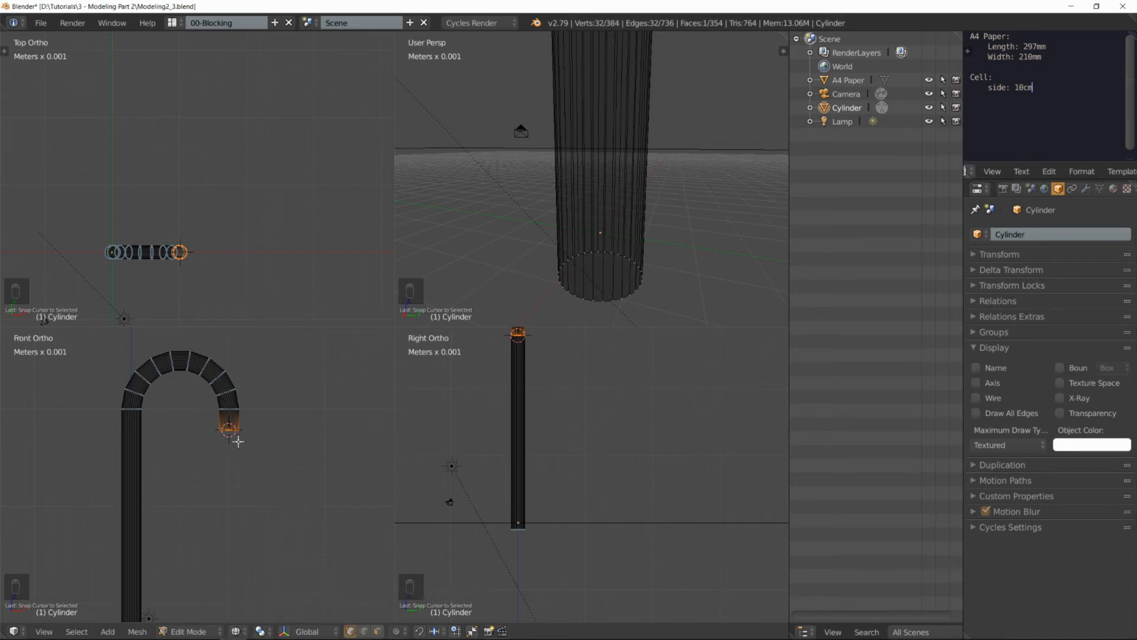
key(s)
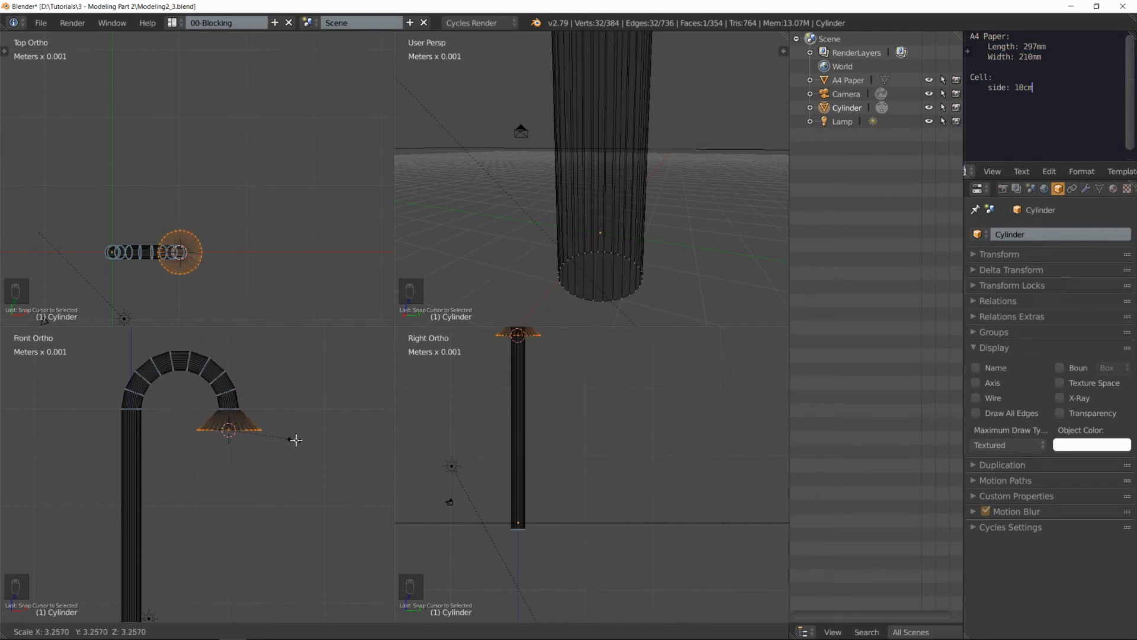
click(322, 446)
scroll(270, 433, down, 2)
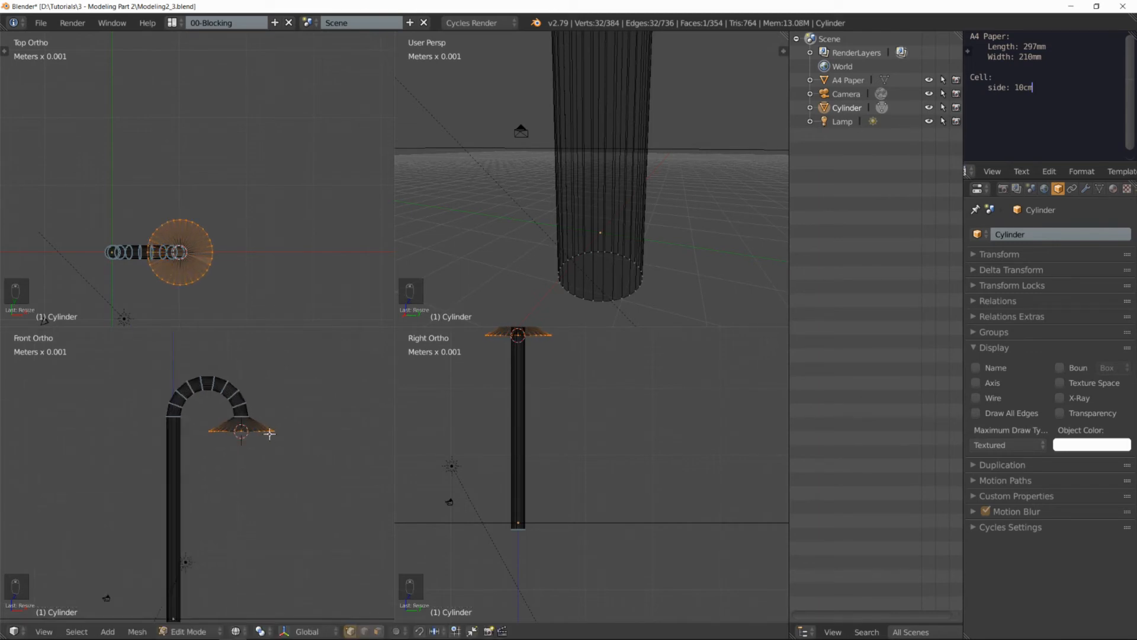
Step: Turn on solid shading and check the whole lamp from below in Object Mode before returning to Edit Mode
key(z)
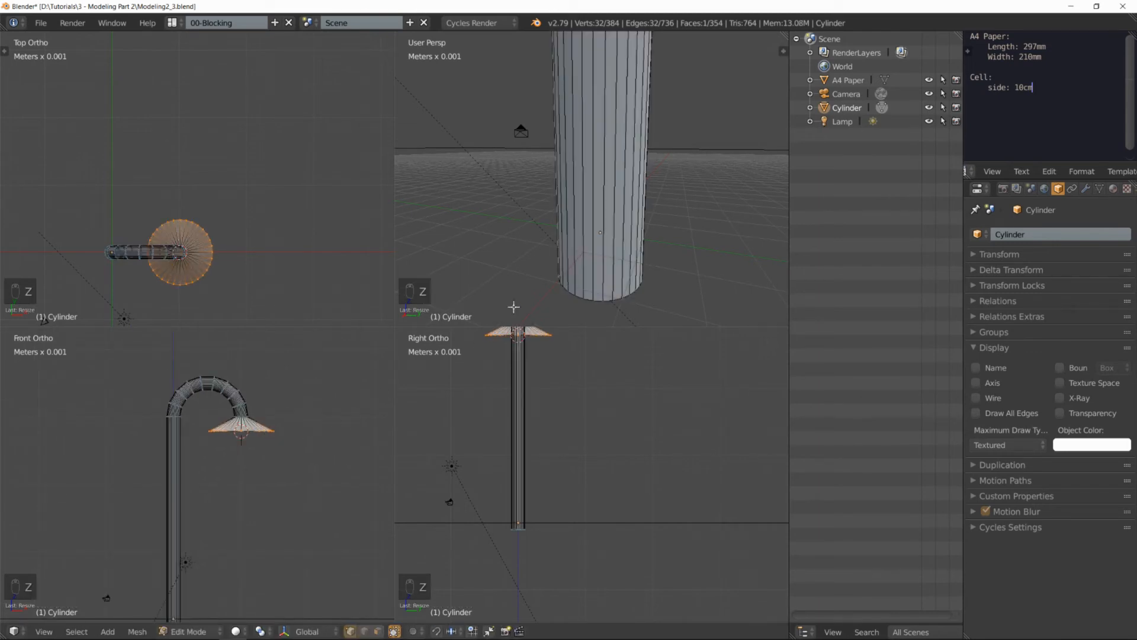
scroll(605, 229, down, 12)
shift+middle_drag(622, 198, 586, 140)
key(Tab)
scroll(641, 185, up, 3)
scroll(629, 219, down, 3)
key(Tab)
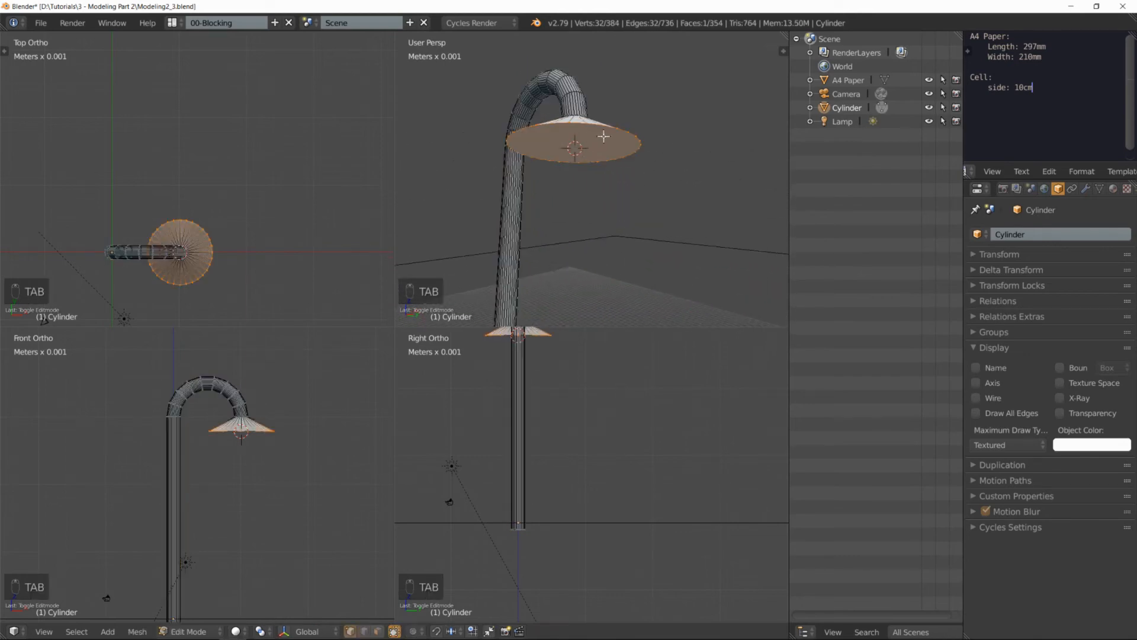
Step: Inset the lampshade's underside face by about 1 mm and extrude it about 0.4 mm into the shade
key(i)
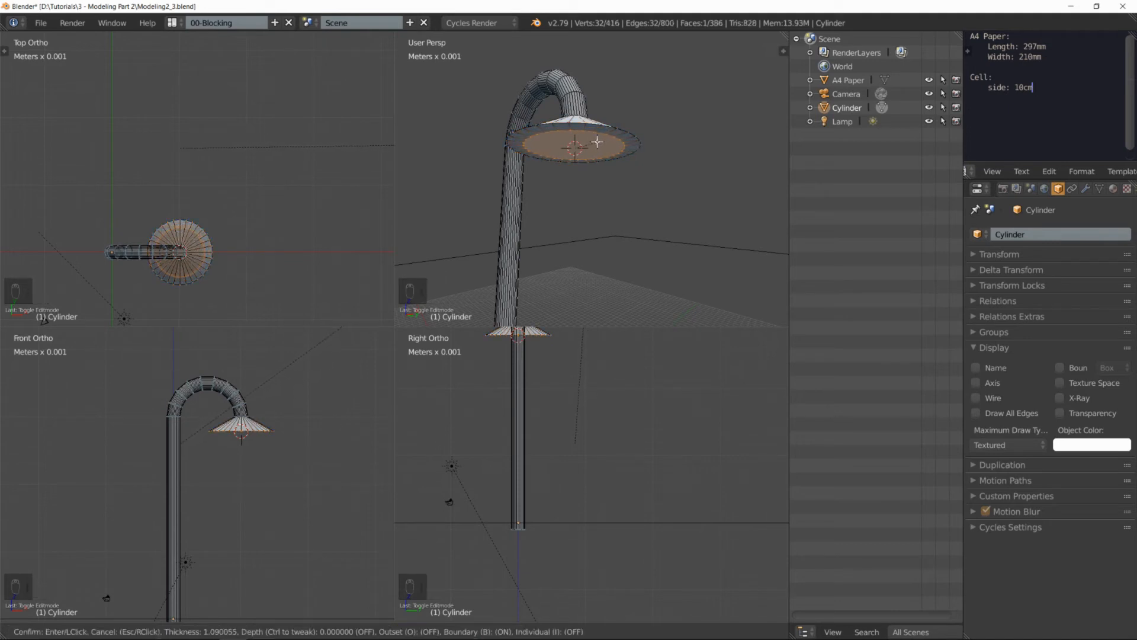
click(601, 141)
key(e)
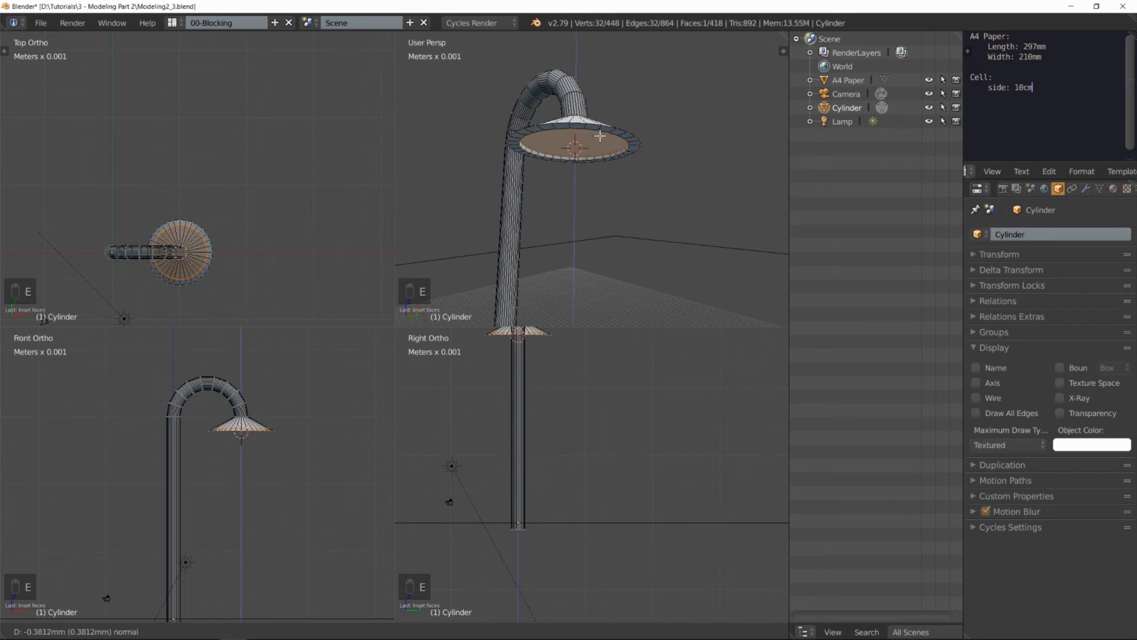
click(600, 136)
Step: Inset the recessed underside face again to a smaller circle and extrude it about 0.1 mm inward
key(i)
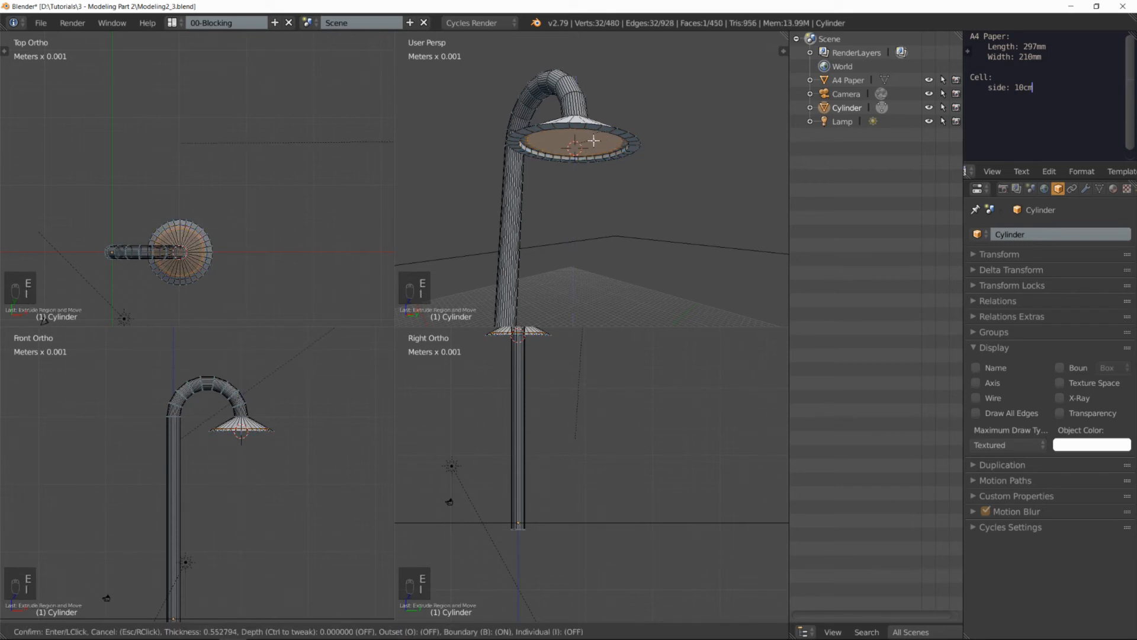
click(584, 141)
key(e)
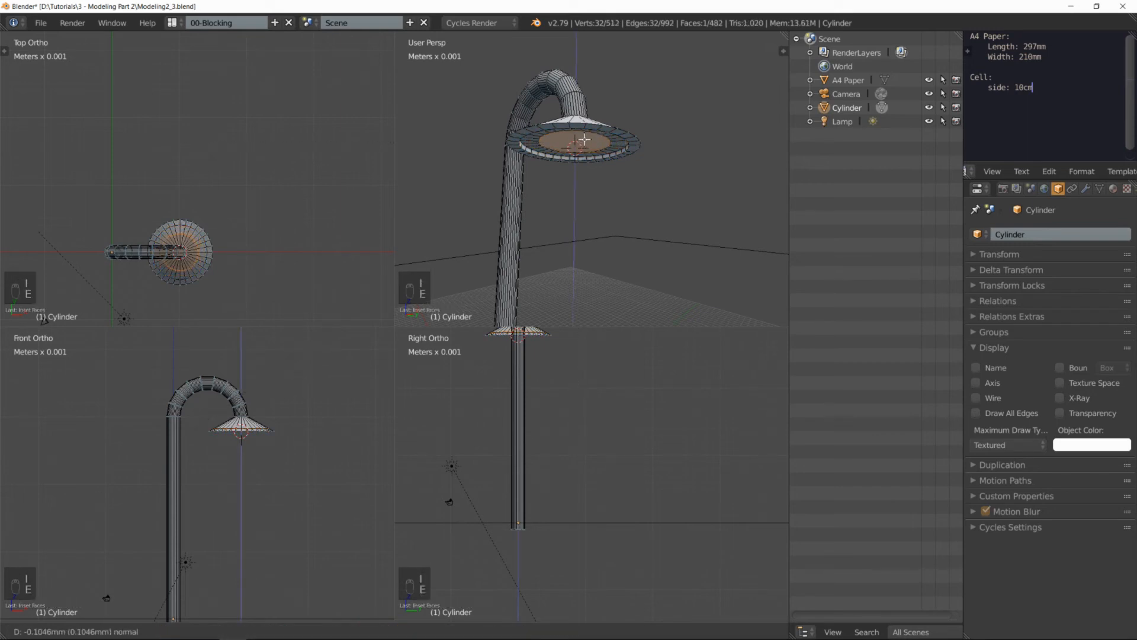
click(584, 140)
Step: Select the edge loop around the lampshade's outer rim and bevel it by about 0.39 mm with 3 segments
mouse_move(605, 179)
middle_down()
mouse_move(584, 158)
mouse_move(649, 193)
mouse_move(604, 178)
mouse_move(533, 183)
mouse_move(605, 199)
mouse_move(609, 211)
middle_up()
key(Tab)
key(Tab)
alt+right_click(599, 218)
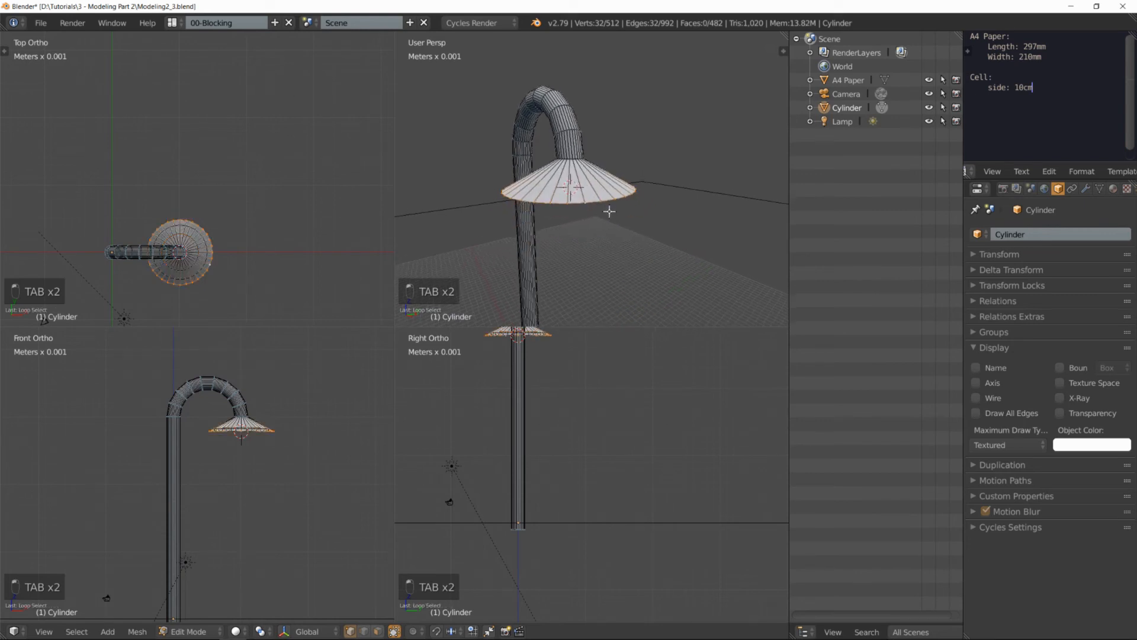
key(ctrl+b)
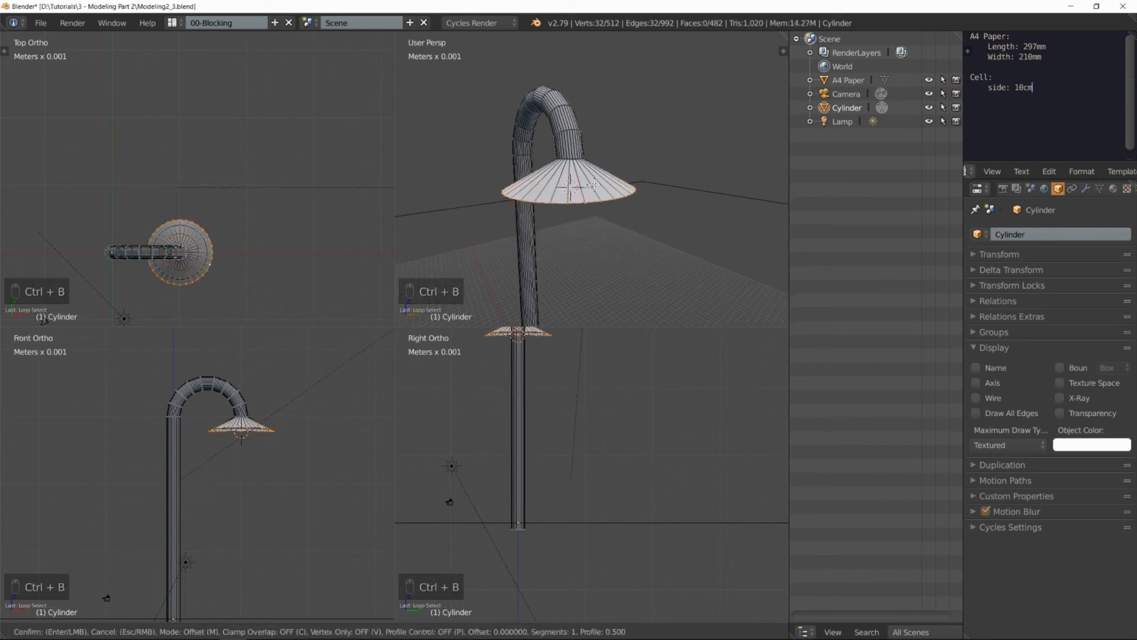
scroll(599, 169, up, 2)
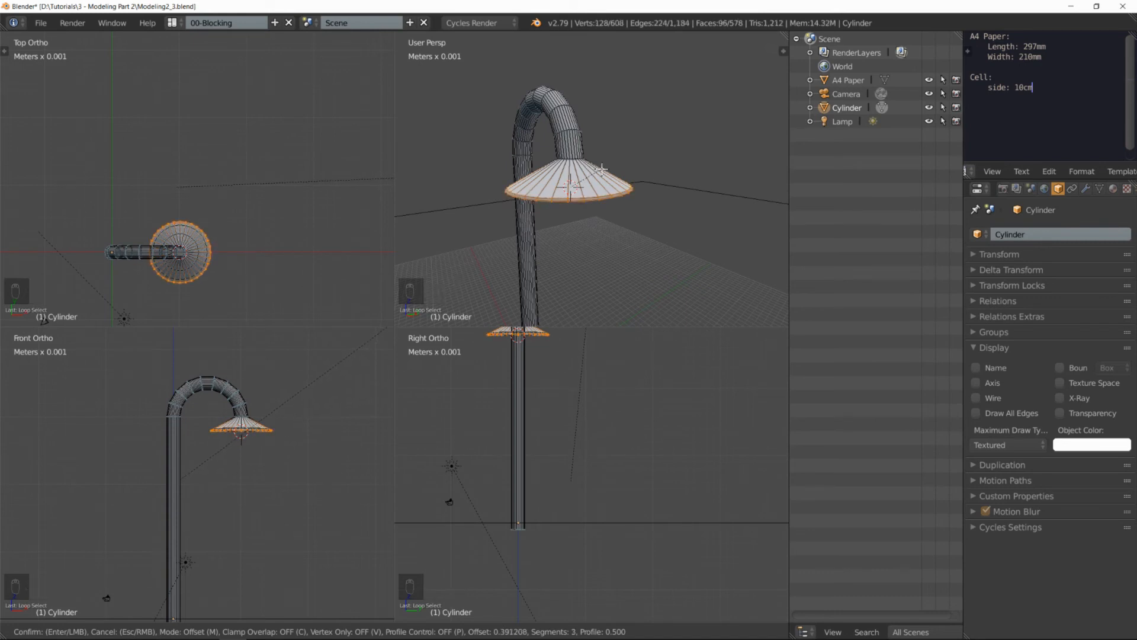
click(601, 170)
Step: Return to Object Mode and examine the beveled rim and recessed underside of the lampshade
middle_drag(605, 207, 629, 184)
key(Tab)
scroll(612, 155, up, 8)
scroll(610, 186, down, 8)
key(ctrl+Tab)
Step: Select the recessed circular face on the lampshade's underside in face select mode and snap the 3D cursor to it
key(ctrl+Tab)
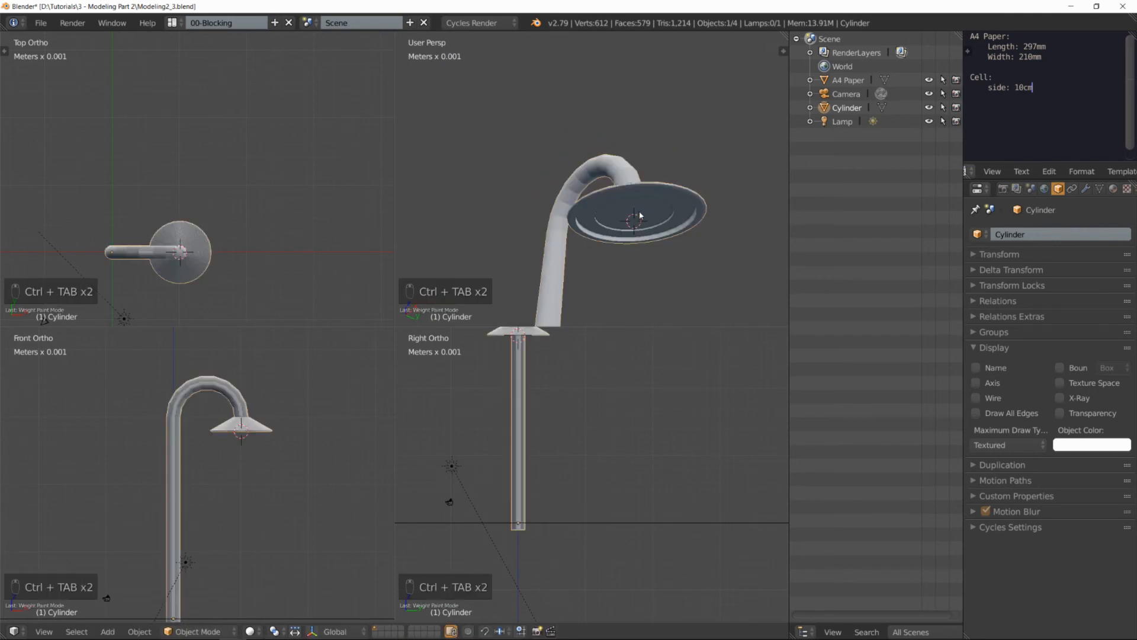
key(Tab)
key(ctrl+Tab)
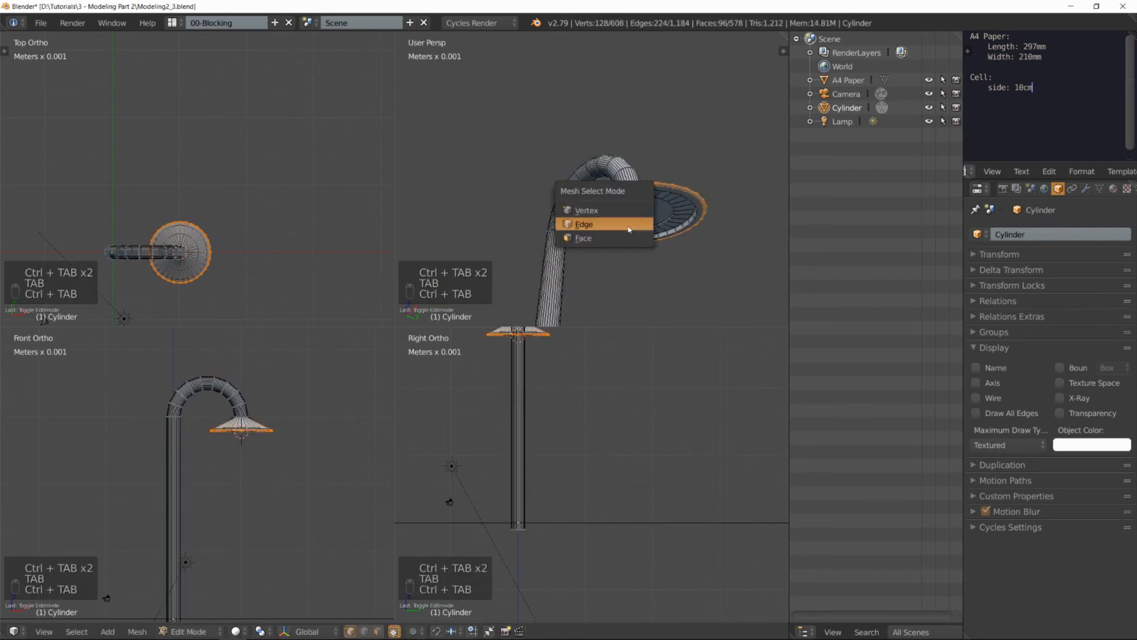
click(624, 235)
right_click(643, 206)
middle_drag(643, 206, 632, 195)
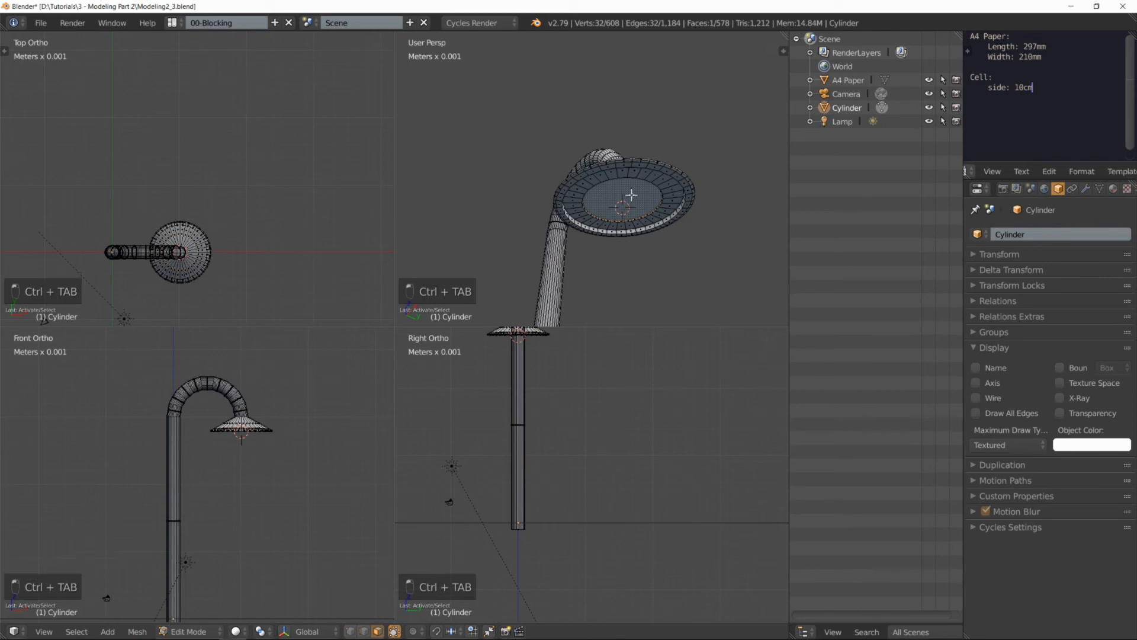
key(shift+s)
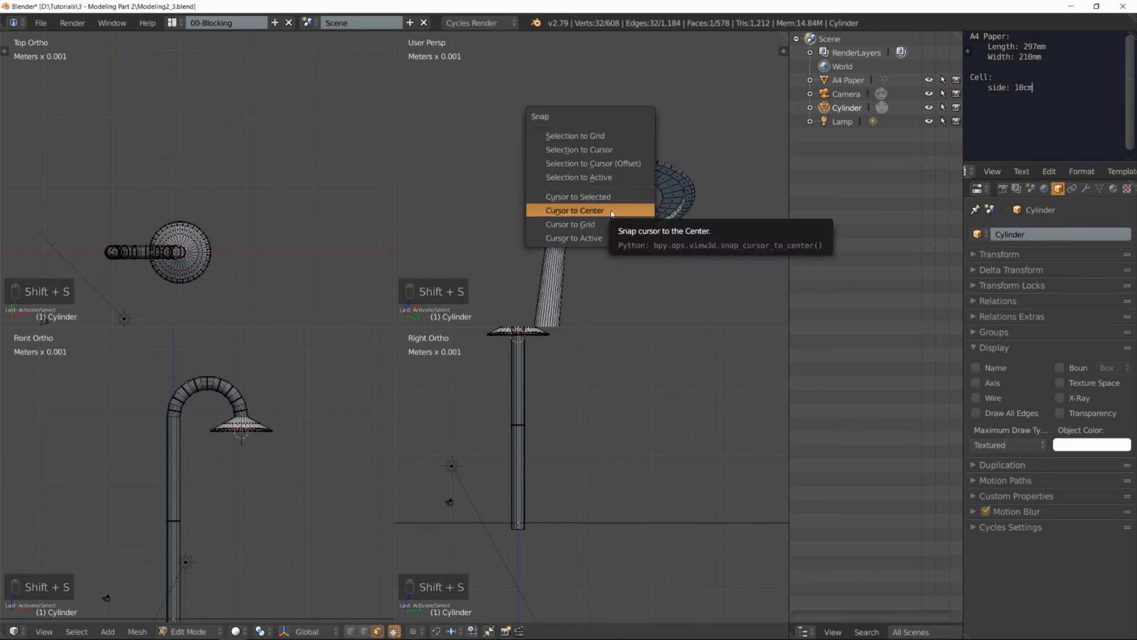
click(610, 197)
middle_drag(610, 197, 660, 187)
scroll(660, 187, up, 4)
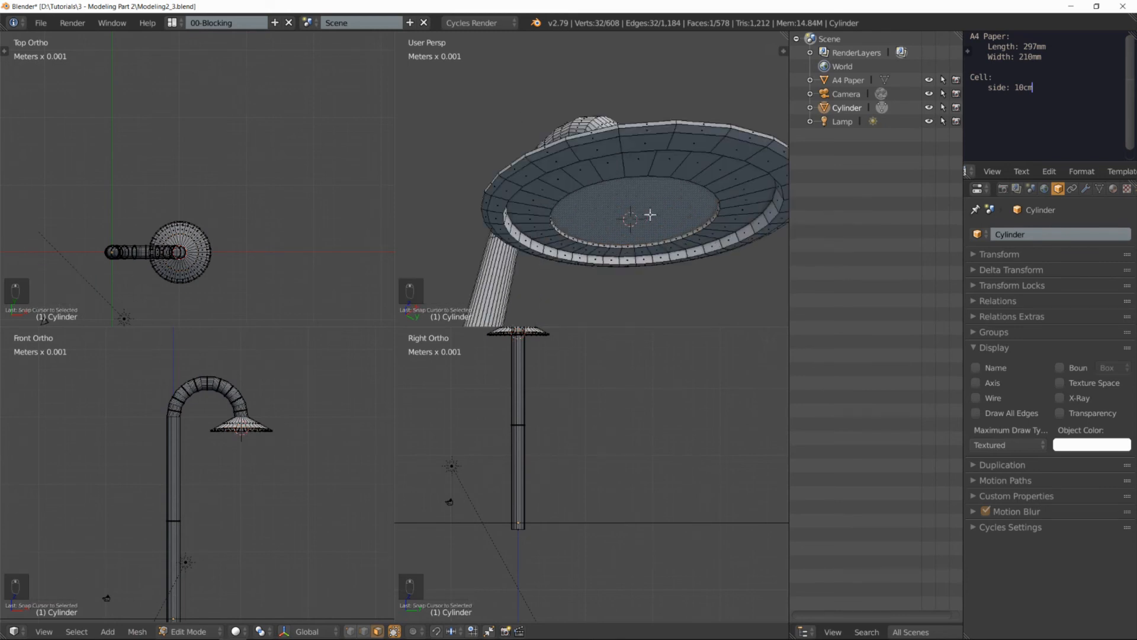
scroll(656, 220, down, 4)
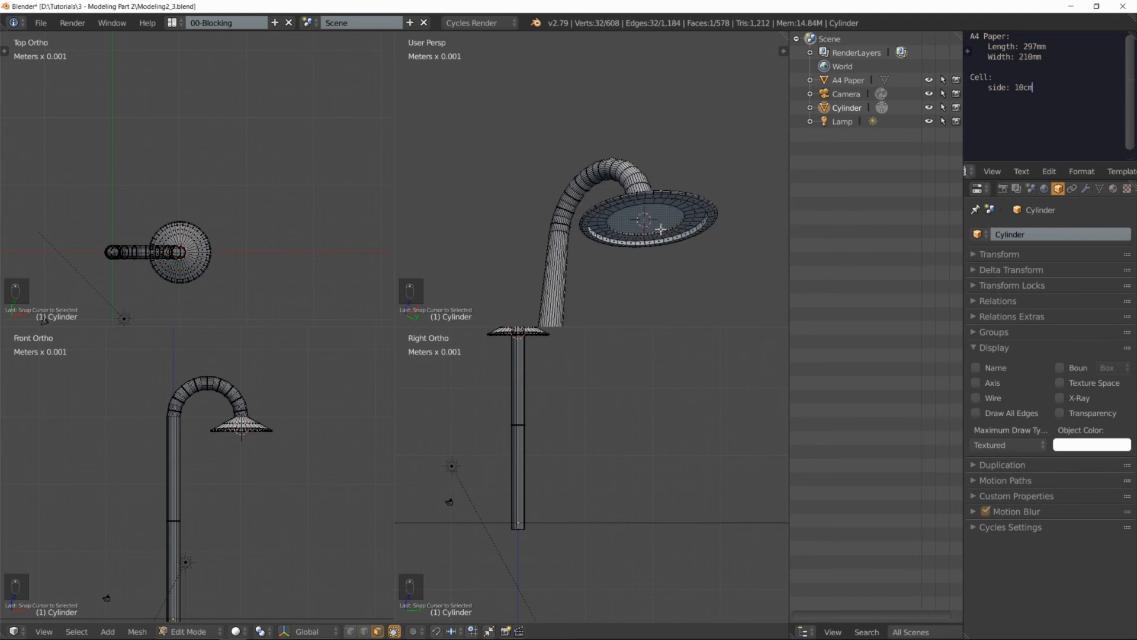
Step: Return to Object Mode and add a UV sphere at the 3D cursor under the lampshade
key(Tab)
key(shift+a)
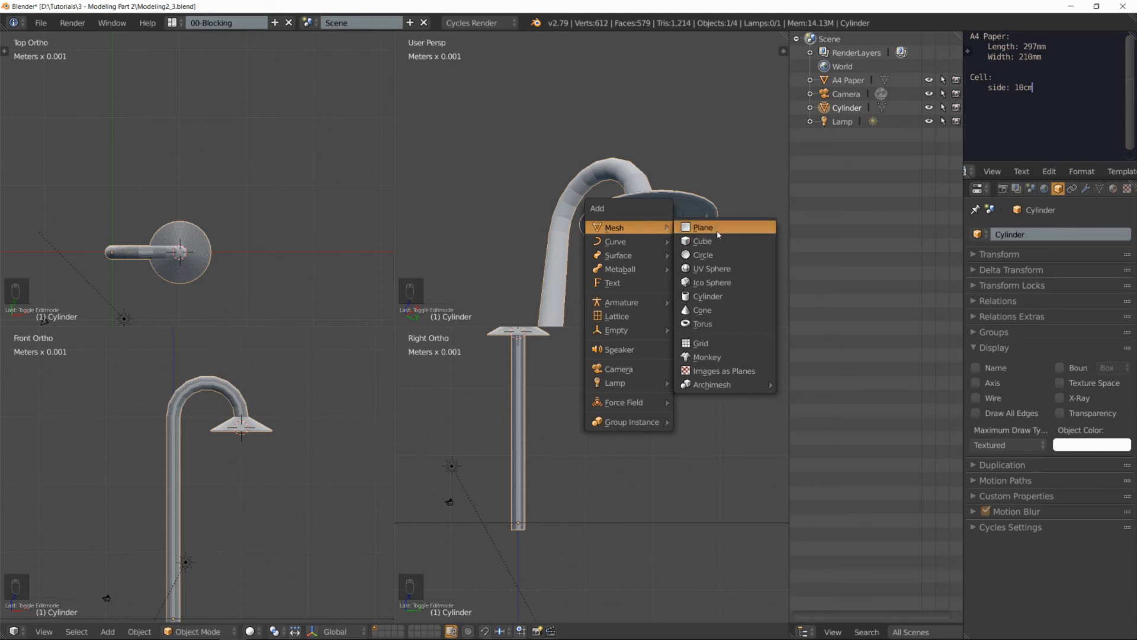
click(718, 269)
middle_drag(717, 255, 606, 224)
scroll(606, 224, up, 5)
Step: Scale up the sphere's mesh in Edit Mode so it forms a bulb protruding below the lampshade, and return to Object Mode
key(Tab)
key(s)
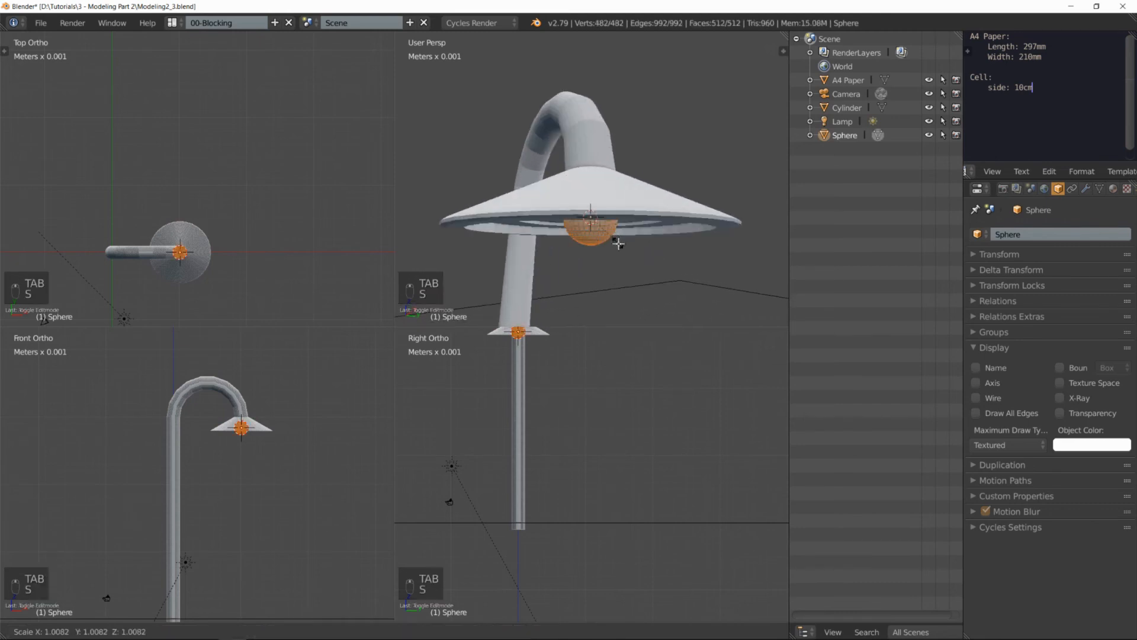
click(637, 264)
scroll(639, 264, down, 4)
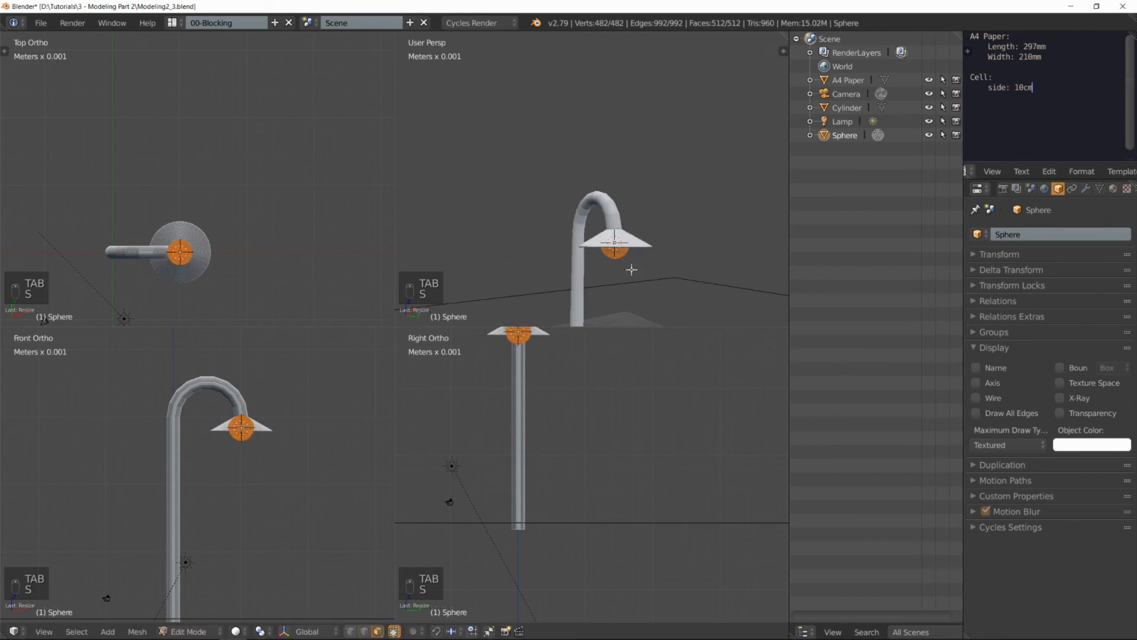
key(Tab)
Step: Switch from quad view to a single perspective view framing the whole street lamp, and deselect all objects
middle_drag(608, 272, 606, 230)
scroll(667, 292, down, 5)
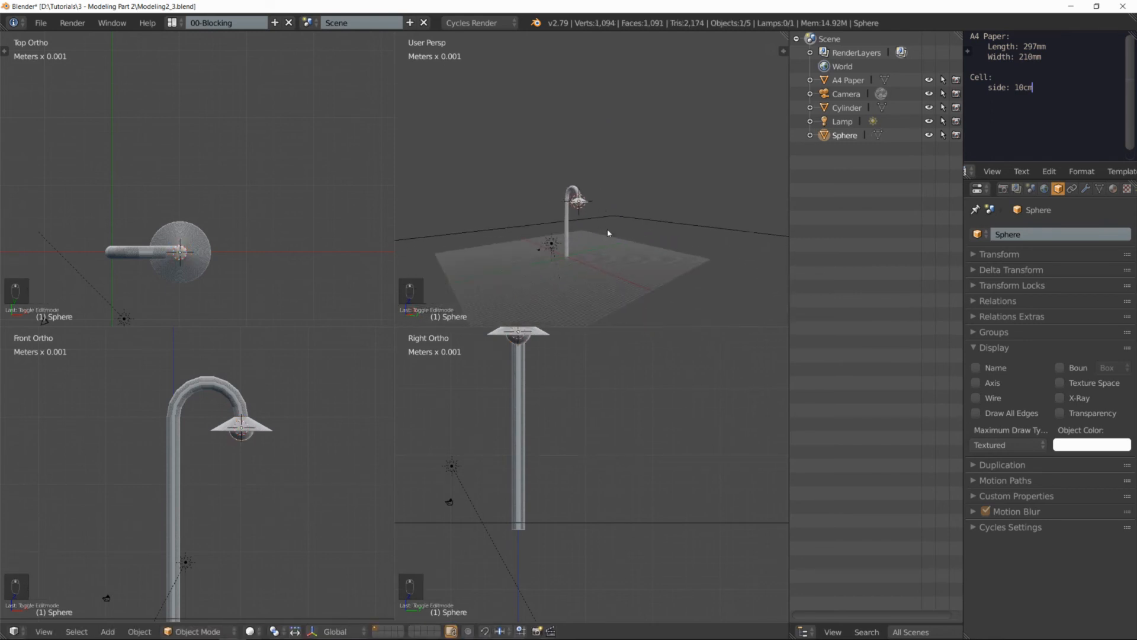
key(ctrl+alt+q)
shift+middle_drag(350, 354, 496, 284)
scroll(501, 272, up, 4)
key(a)
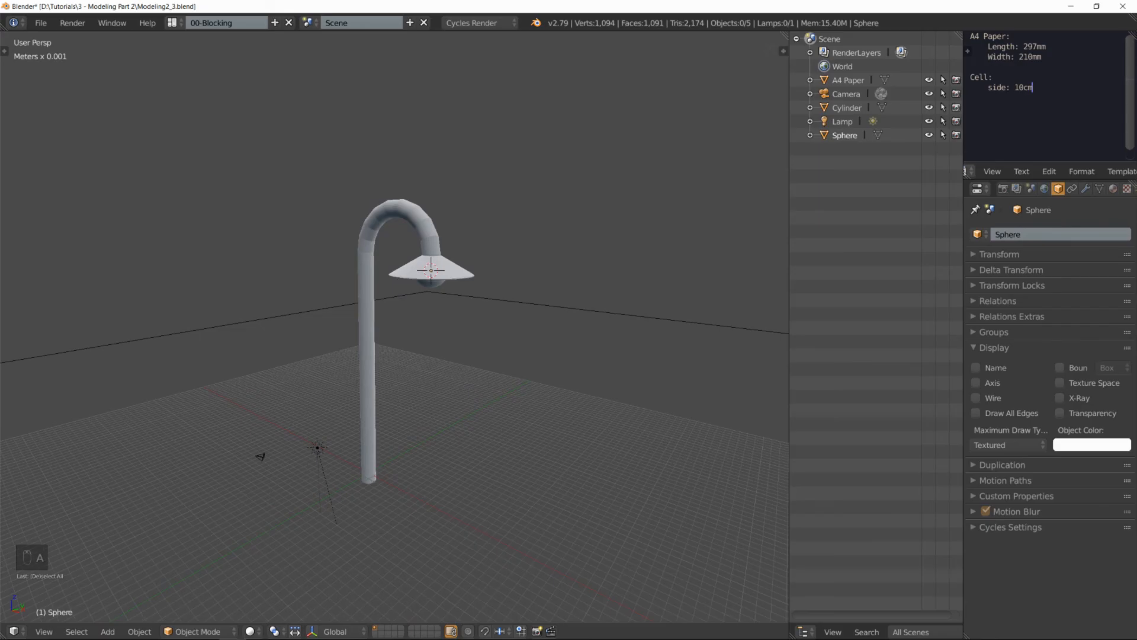